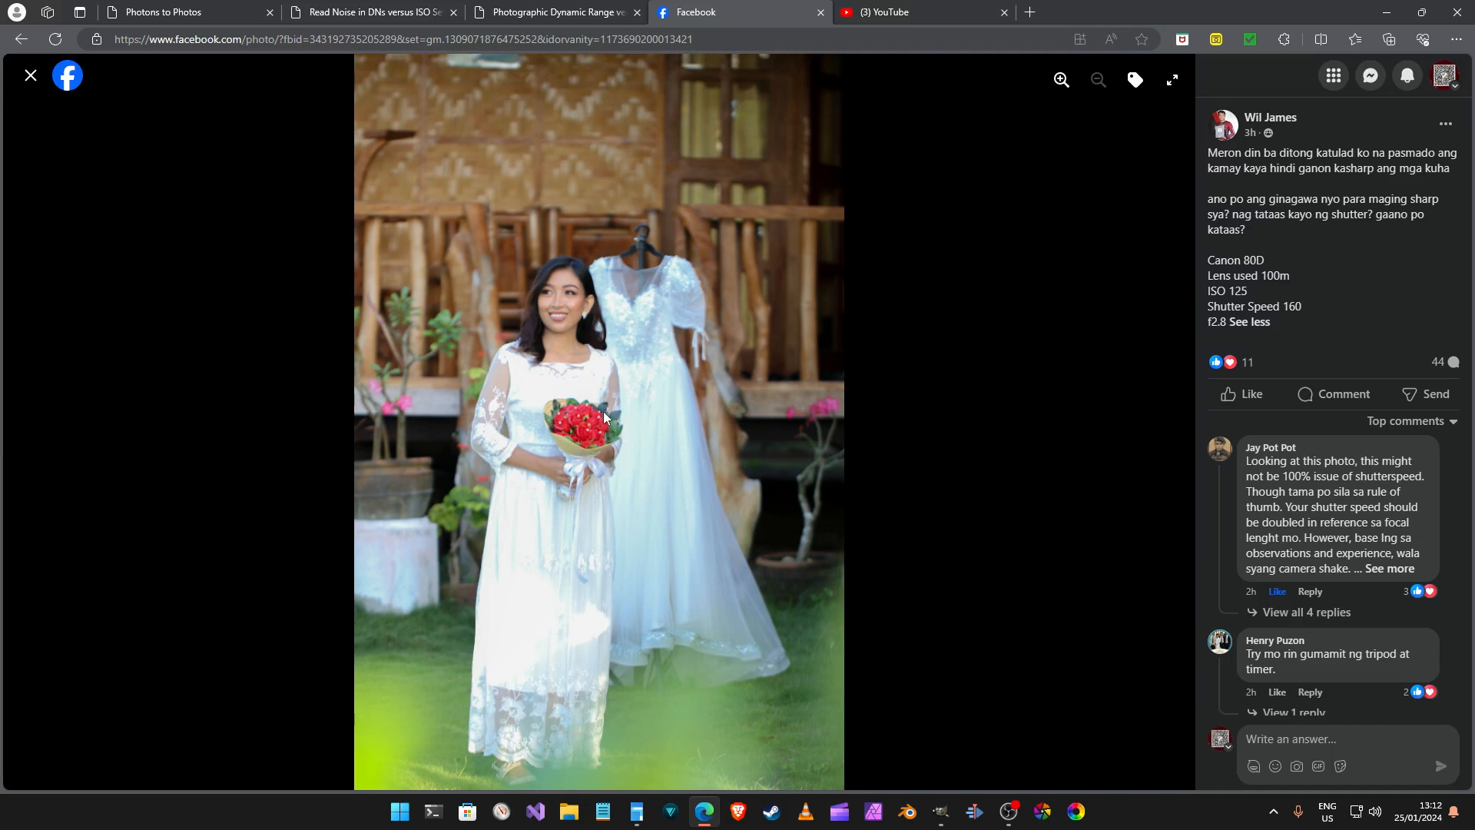
Switch to GIMP and examine the woman's face up close for sharpness, comparing it with the photo in the Facebook post
{"action": "left_click", "coordinate": [944, 819]}
{"action": "scroll", "coordinate": [549, 347], "scroll_direction": "up", "scroll_amount": 1}
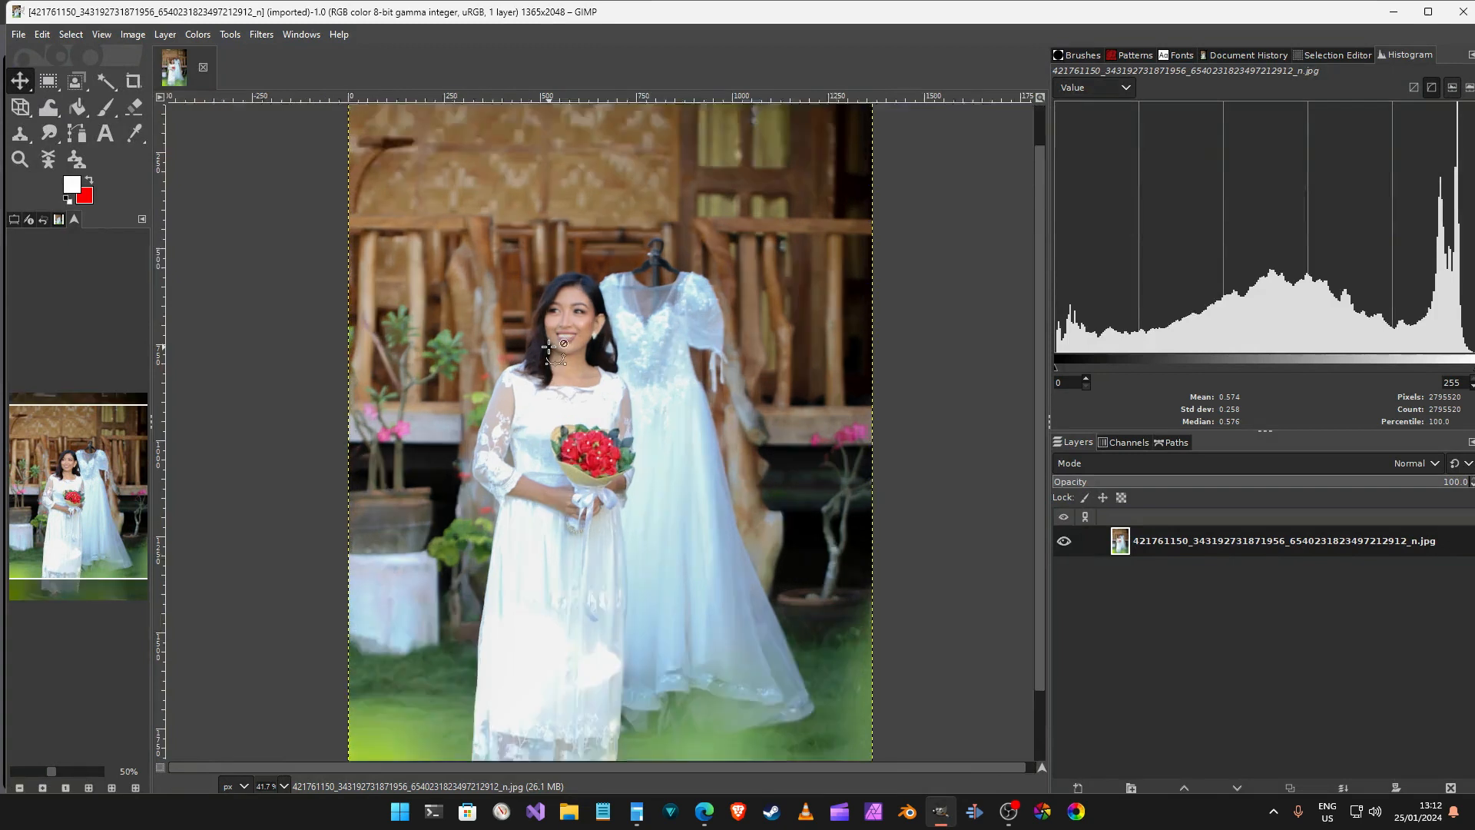
{"action": "scroll", "coordinate": [550, 348], "scroll_direction": "up", "scroll_amount": 3}
{"action": "scroll", "coordinate": [622, 352], "scroll_direction": "up", "scroll_amount": 2}
{"action": "scroll", "coordinate": [628, 338], "scroll_direction": "up", "scroll_amount": 1}
{"action": "scroll", "coordinate": [634, 387], "scroll_direction": "down", "scroll_amount": 1}
{"action": "scroll", "coordinate": [635, 387], "scroll_direction": "up", "scroll_amount": 1}
{"action": "scroll", "coordinate": [635, 387], "scroll_direction": "down", "scroll_amount": 1}
{"action": "left_click", "coordinate": [708, 818]}
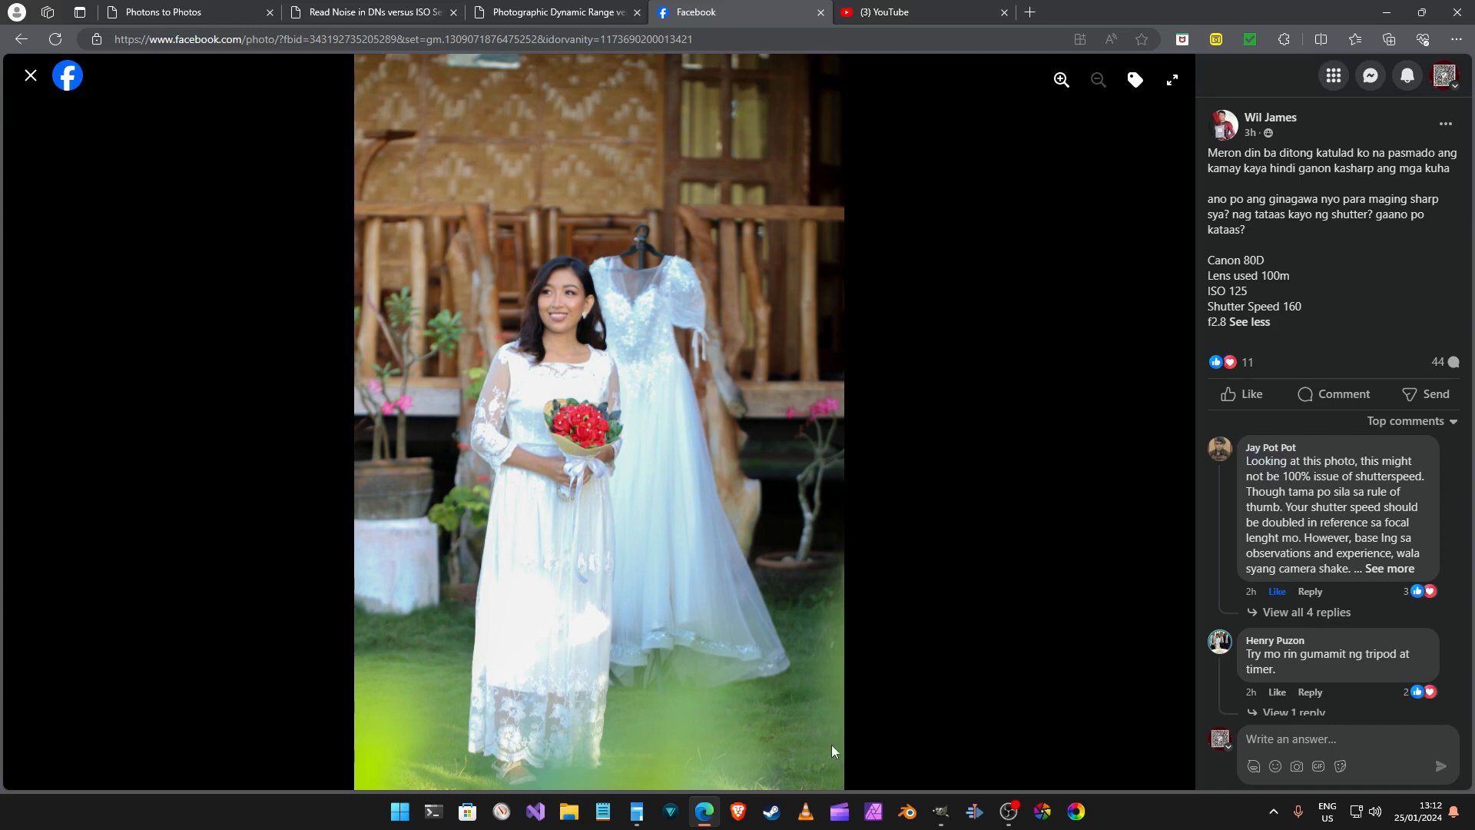
{"action": "left_click", "coordinate": [942, 813]}
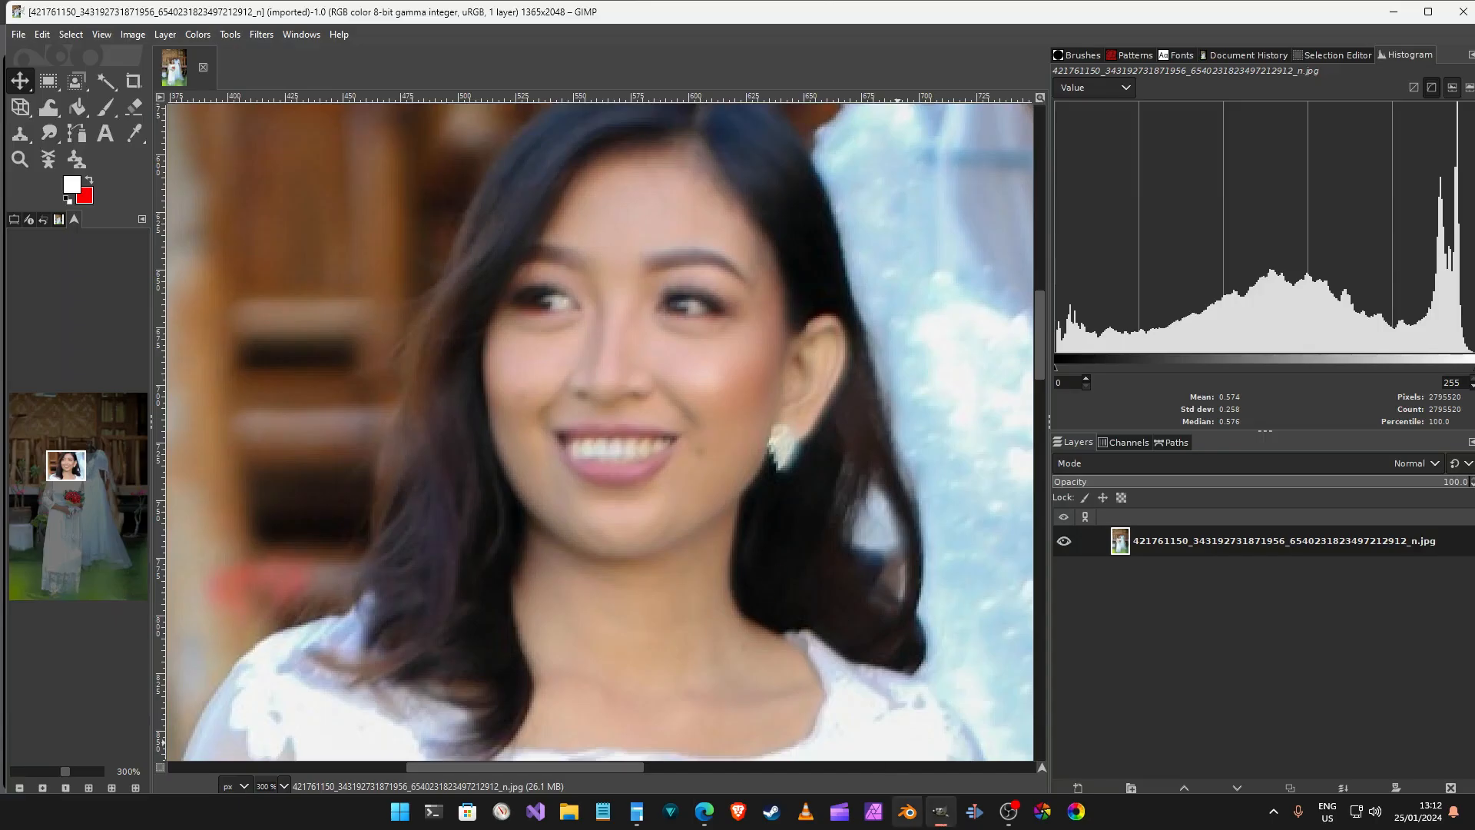
{"action": "left_click", "coordinate": [703, 811]}
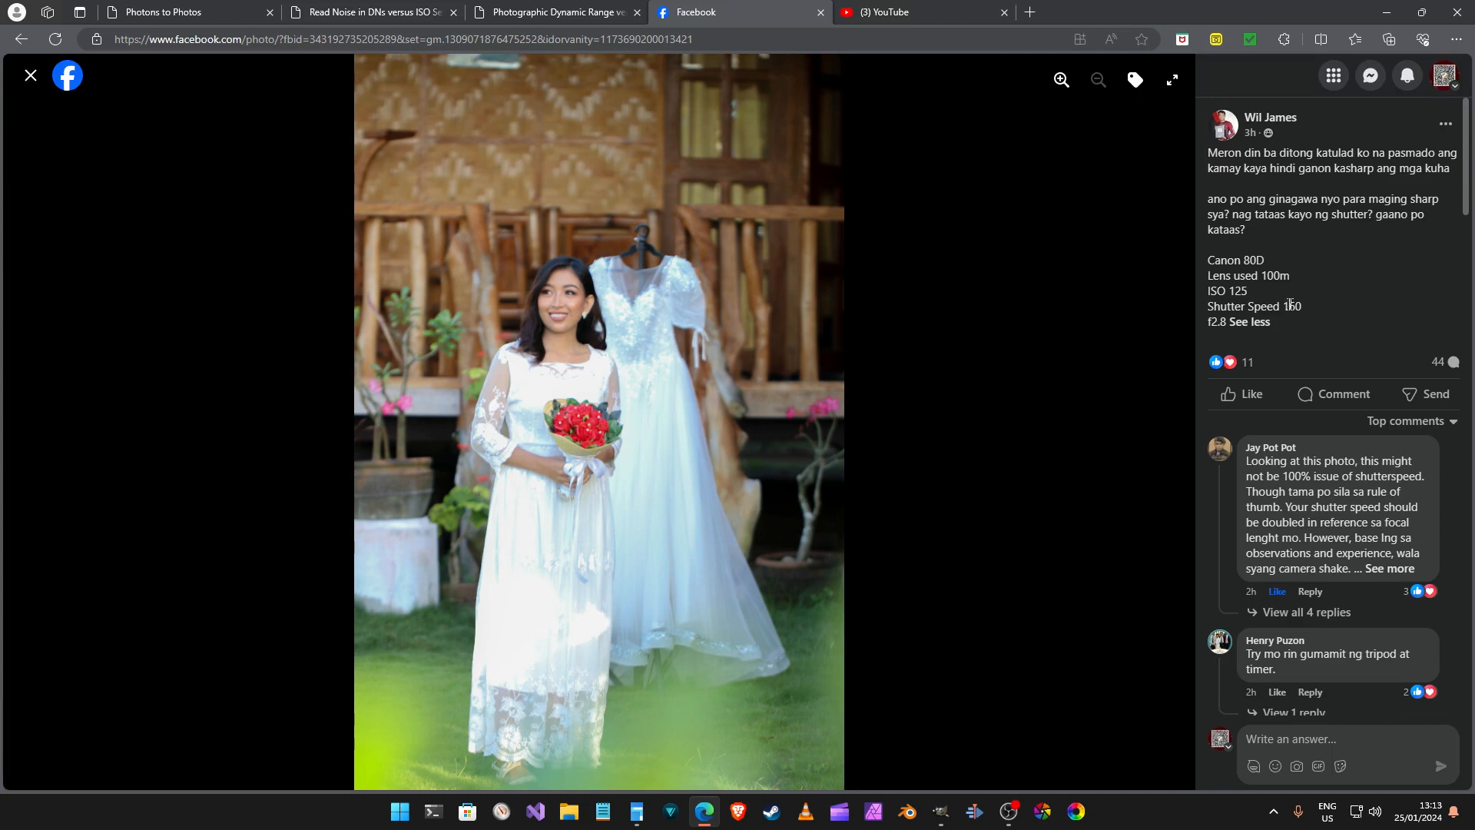
Switch to the calculator and work out the equivalent ISO as 200 ÷ 160 × 125
{"action": "left_click", "coordinate": [637, 811]}
{"action": "left_click", "coordinate": [396, 363]}
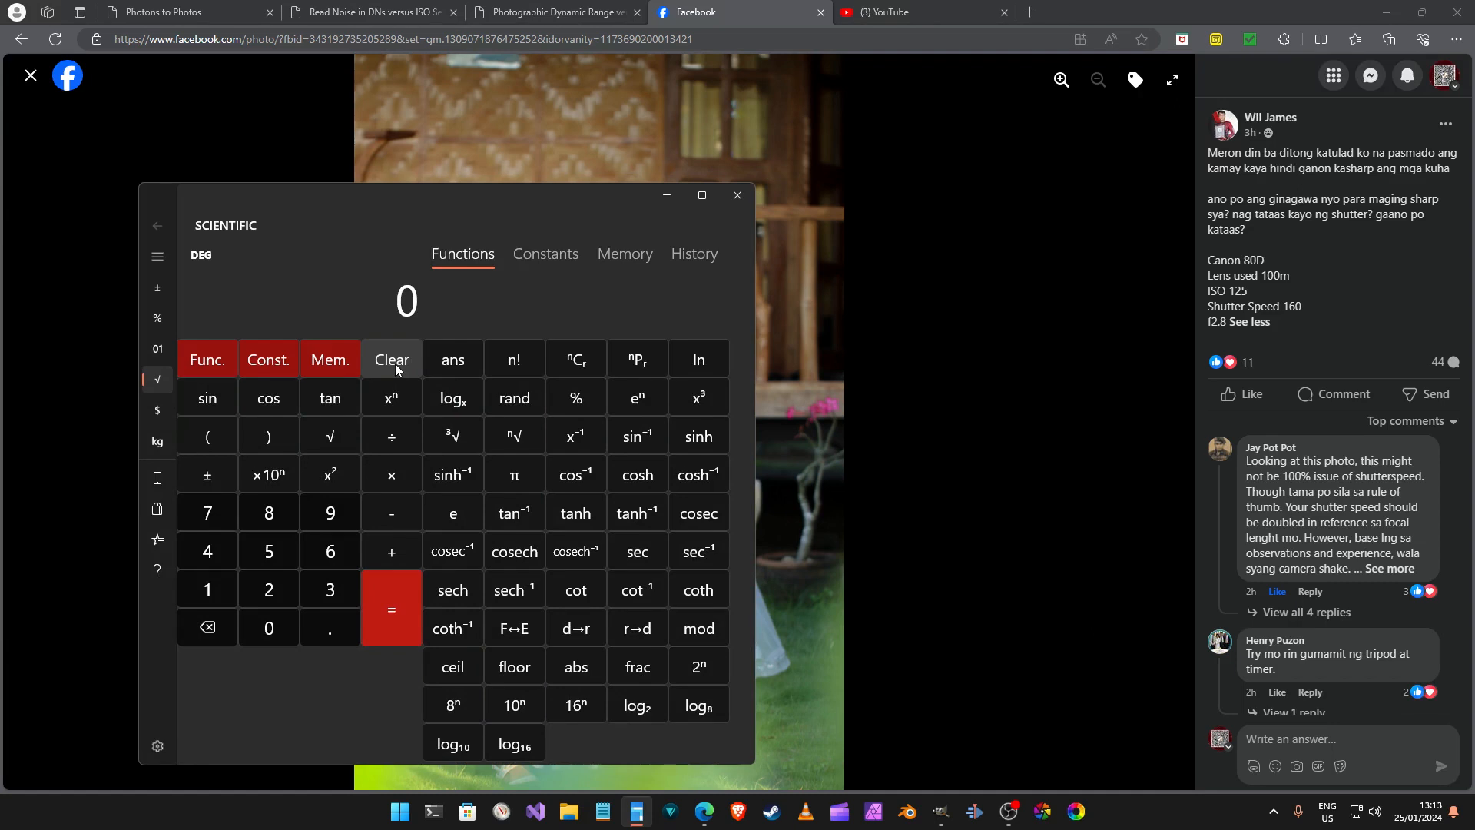
{"action": "type", "text": "200"}
{"action": "key", "text": "slash"}
{"action": "type", "text": "160"}
{"action": "key", "text": "Return"}
{"action": "key", "text": "asterisk"}
{"action": "type", "text": "125"}
{"action": "key", "text": "Return"}
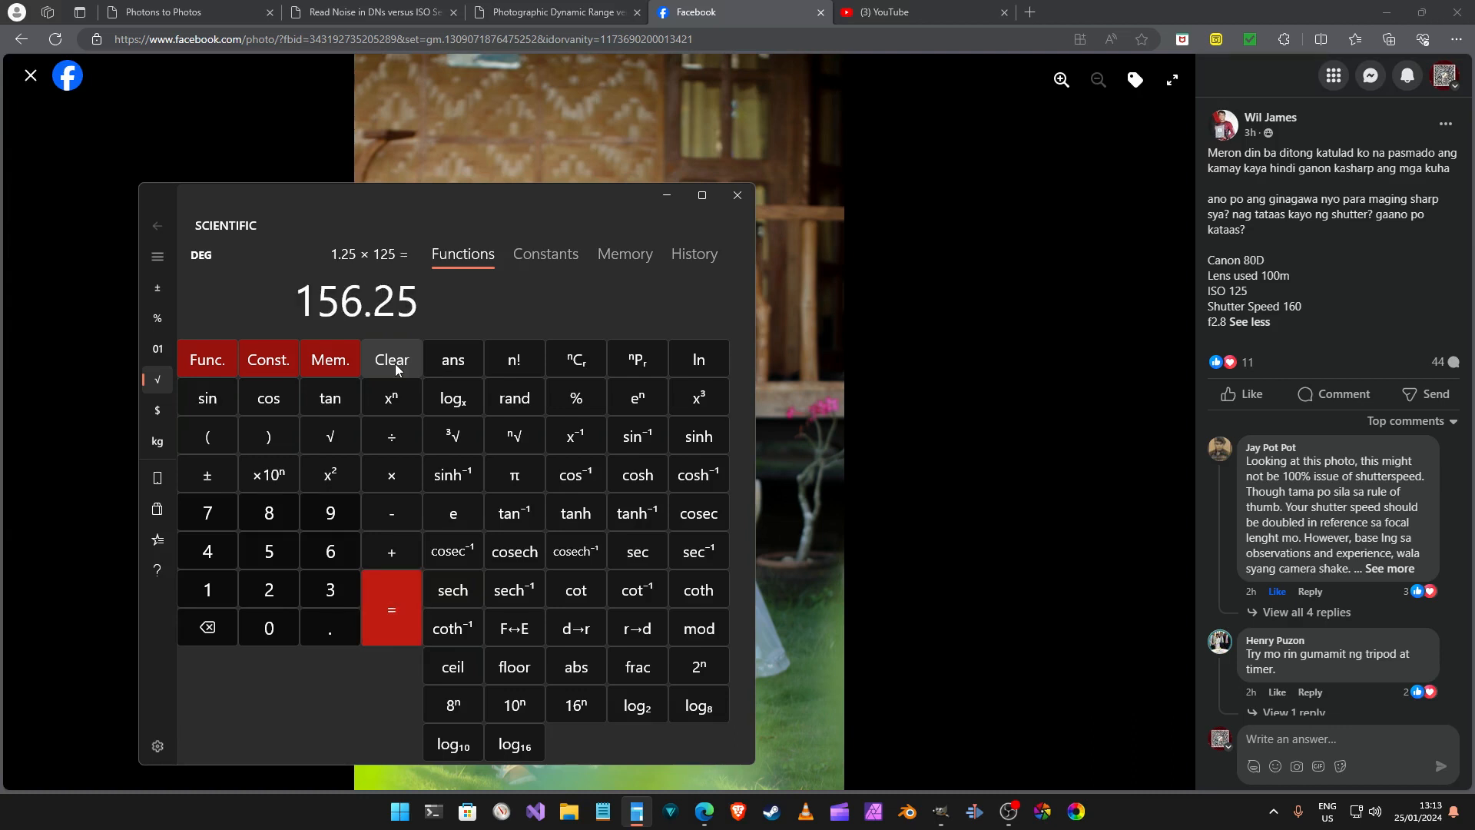
{"action": "left_click", "coordinate": [667, 197]}
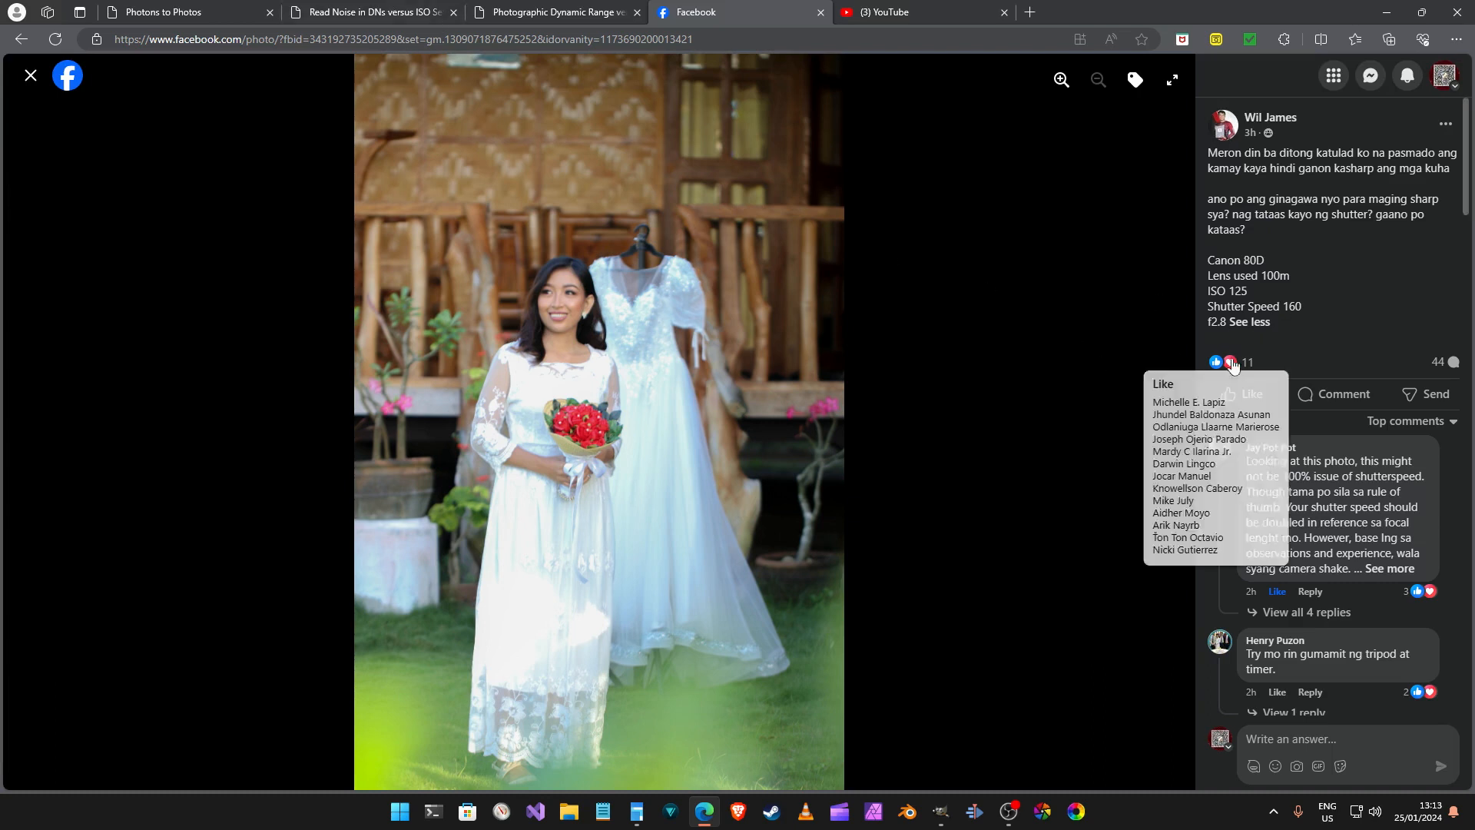
Find the Canon EOS 80D in the Read Noise versus ISO chart's camera list and compare its low-ISO points with the post's settings
{"action": "left_click", "coordinate": [375, 24]}
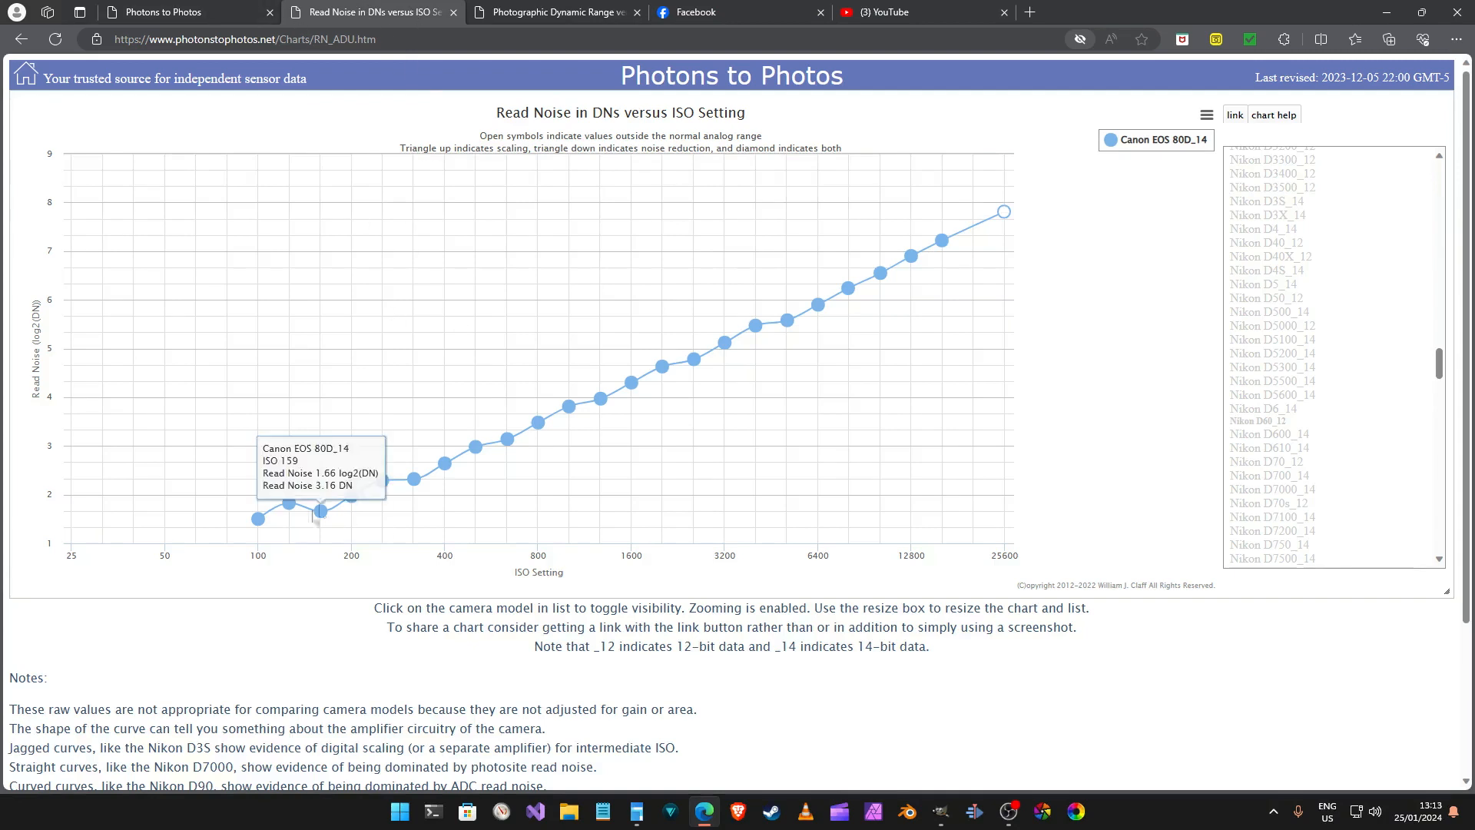
{"action": "scroll", "coordinate": [1309, 392], "scroll_direction": "up", "scroll_amount": 3}
{"action": "scroll", "coordinate": [1311, 392], "scroll_direction": "up", "scroll_amount": 20}
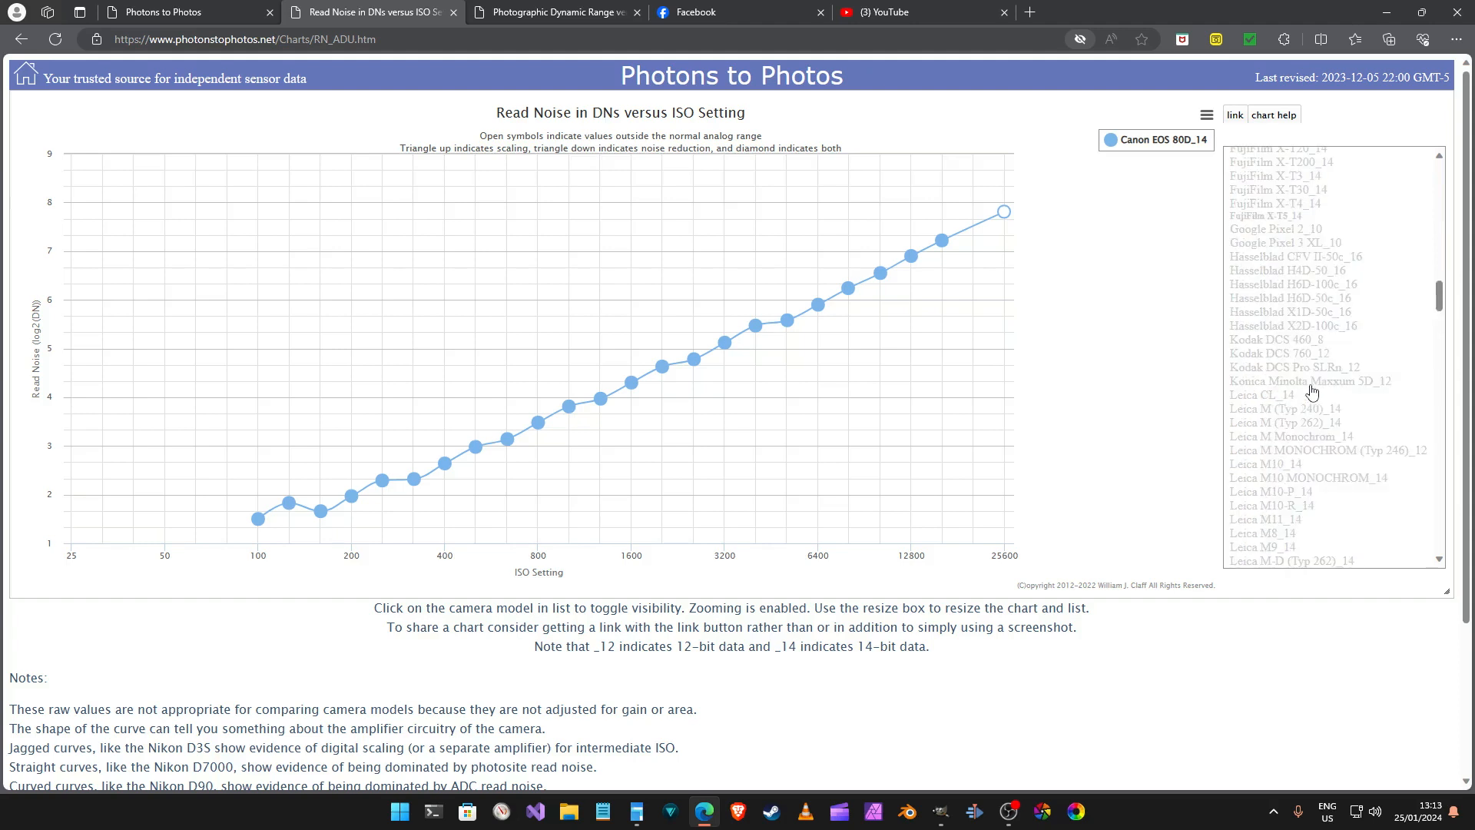
{"action": "scroll", "coordinate": [1311, 391], "scroll_direction": "up", "scroll_amount": 3}
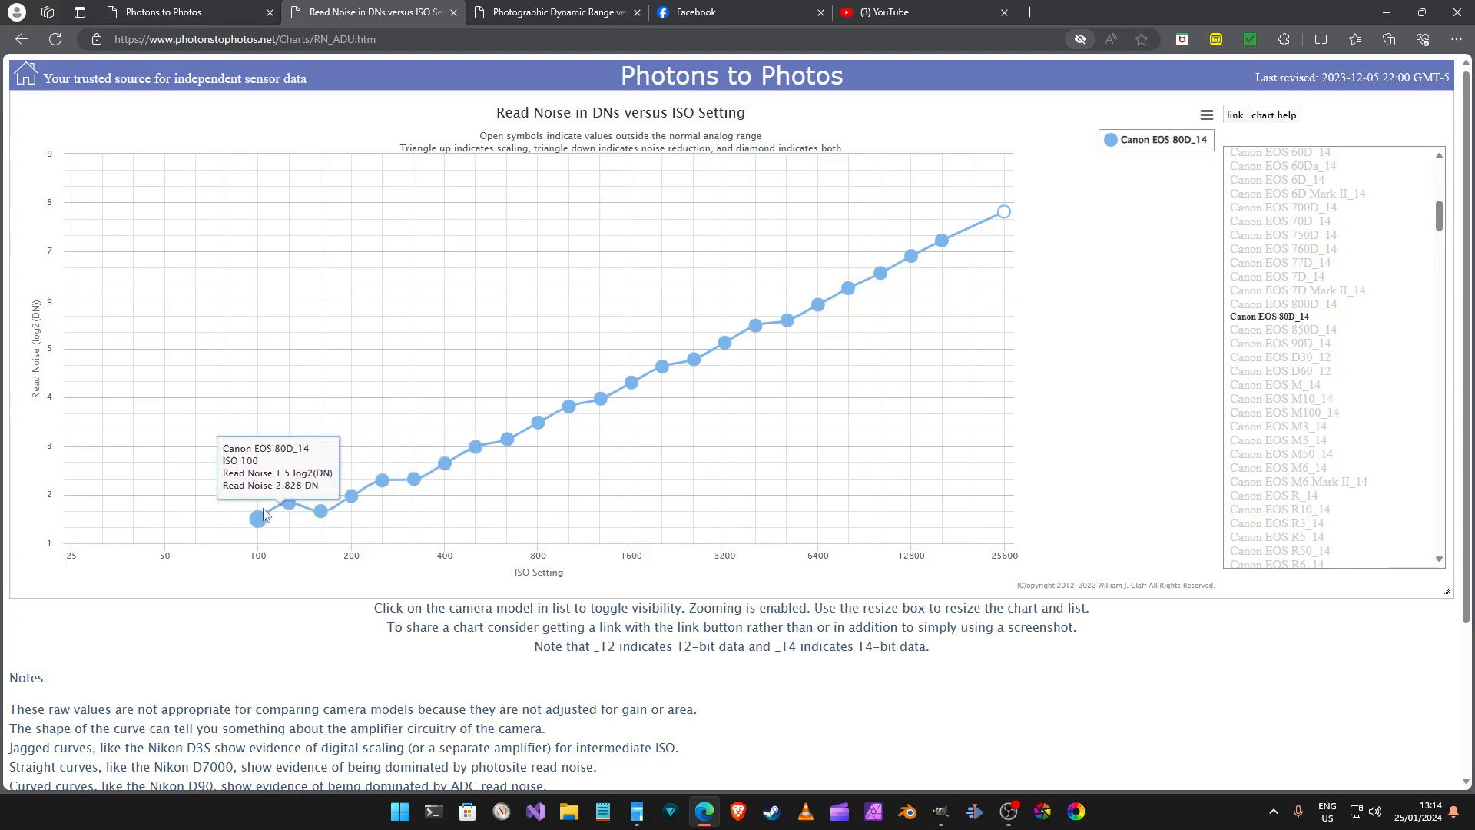
{"action": "left_click", "coordinate": [658, 11]}
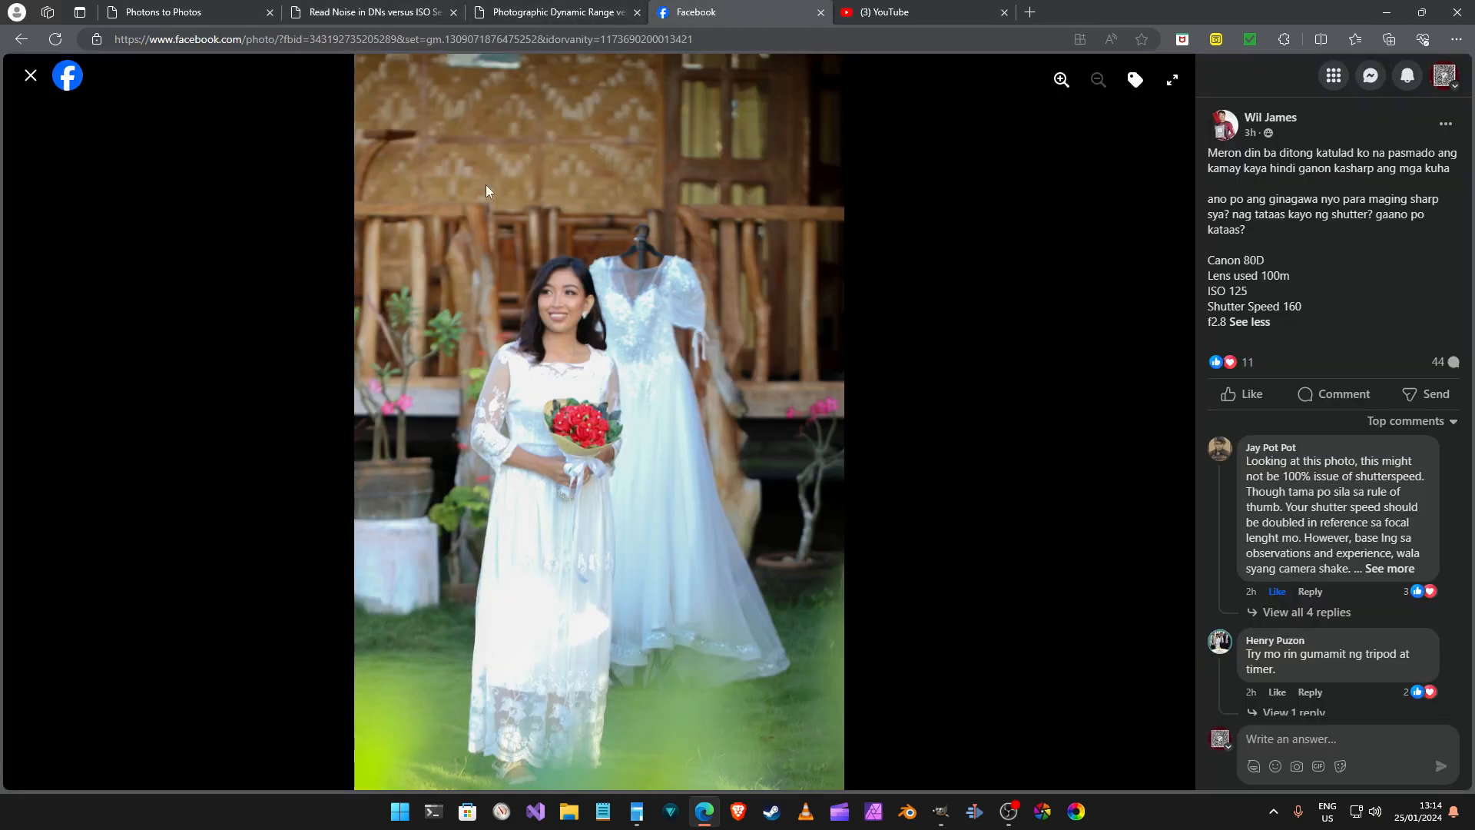
{"action": "left_click", "coordinate": [392, 12]}
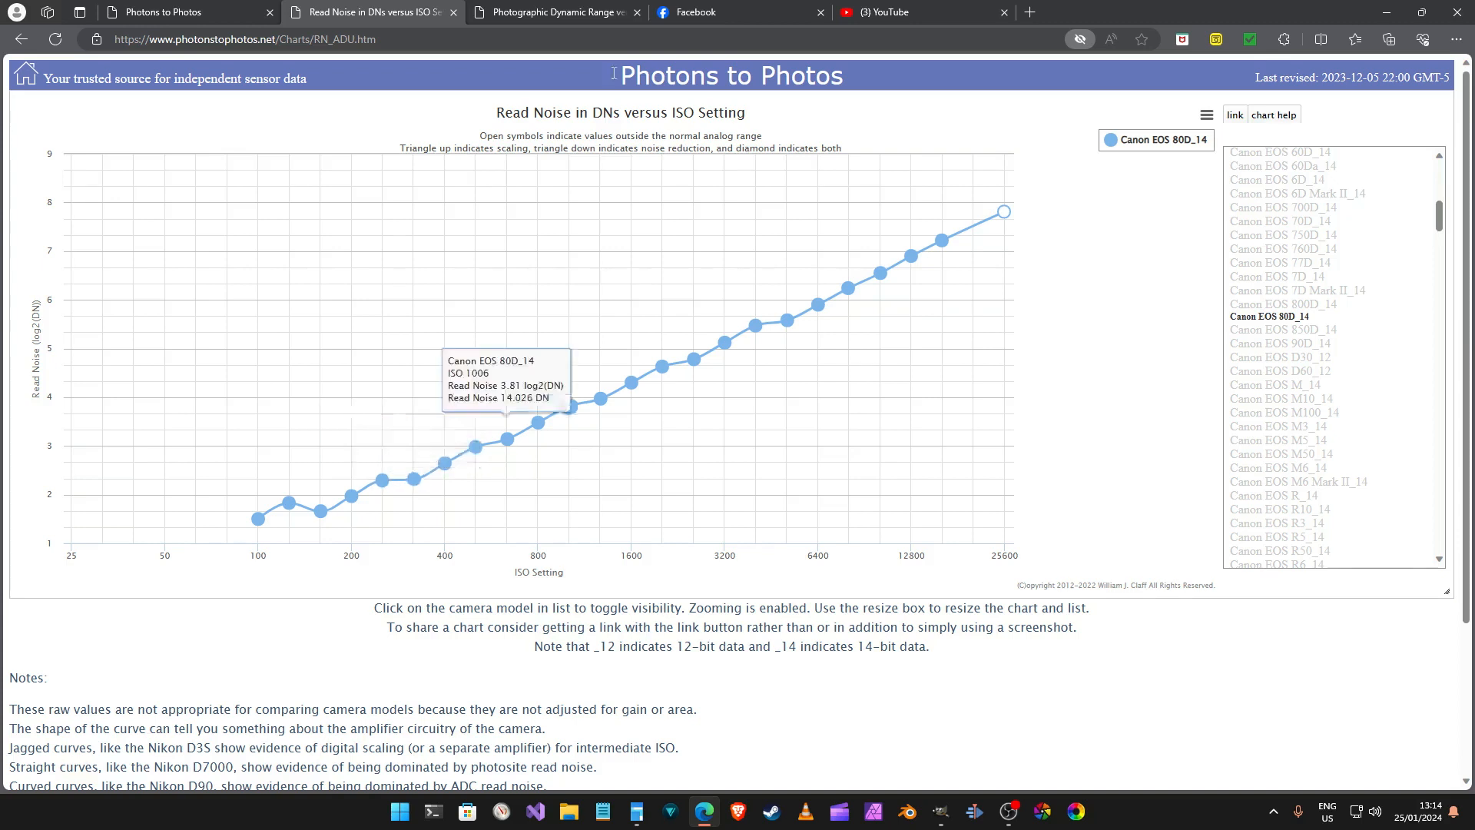
Calculate 320 ÷ 125 × 160 in the calculator and return to the photo in GIMP
{"action": "left_click", "coordinate": [637, 811]}
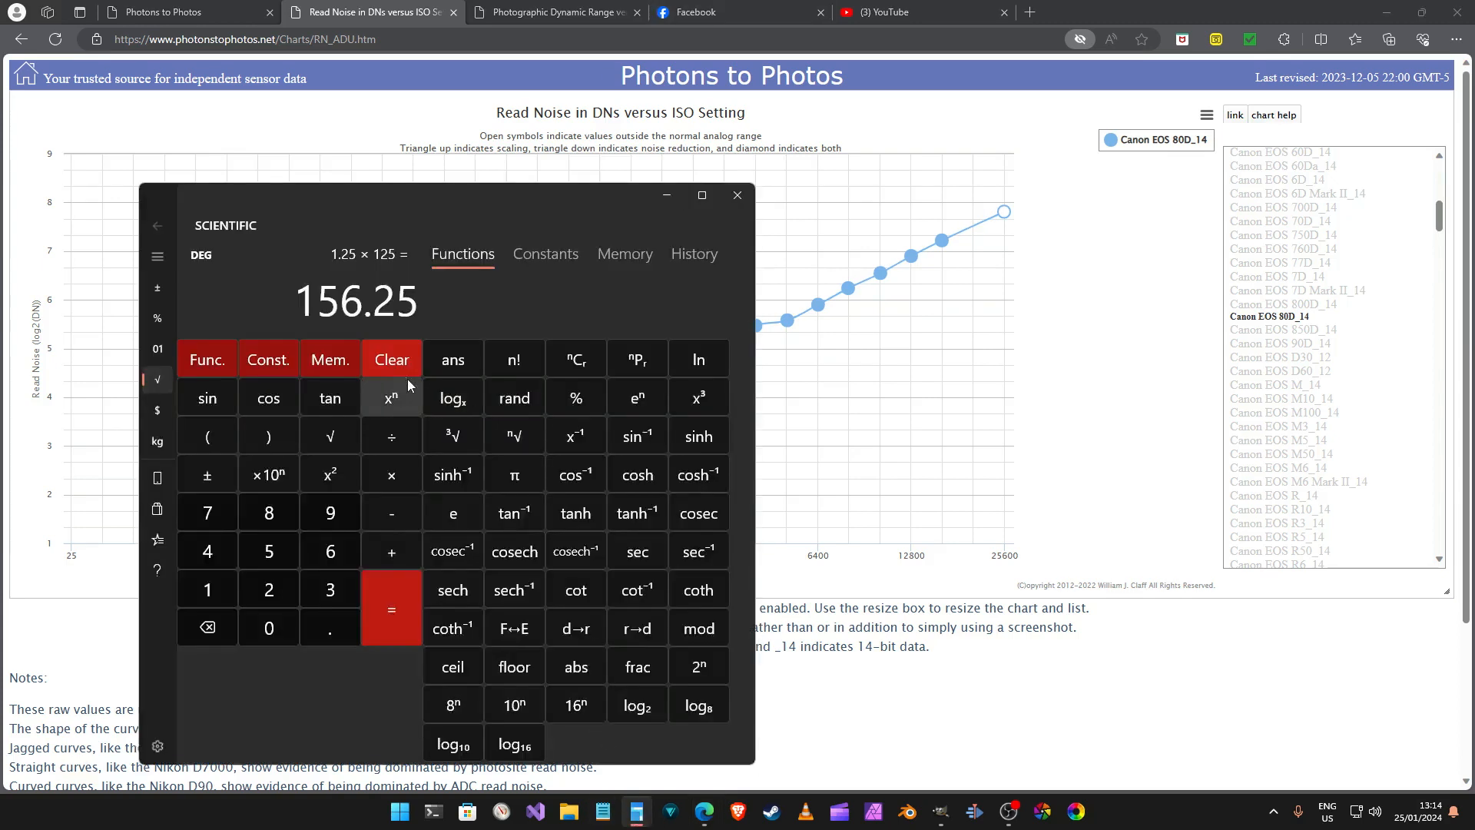
{"action": "left_click", "coordinate": [391, 361]}
{"action": "type", "text": "320/125"}
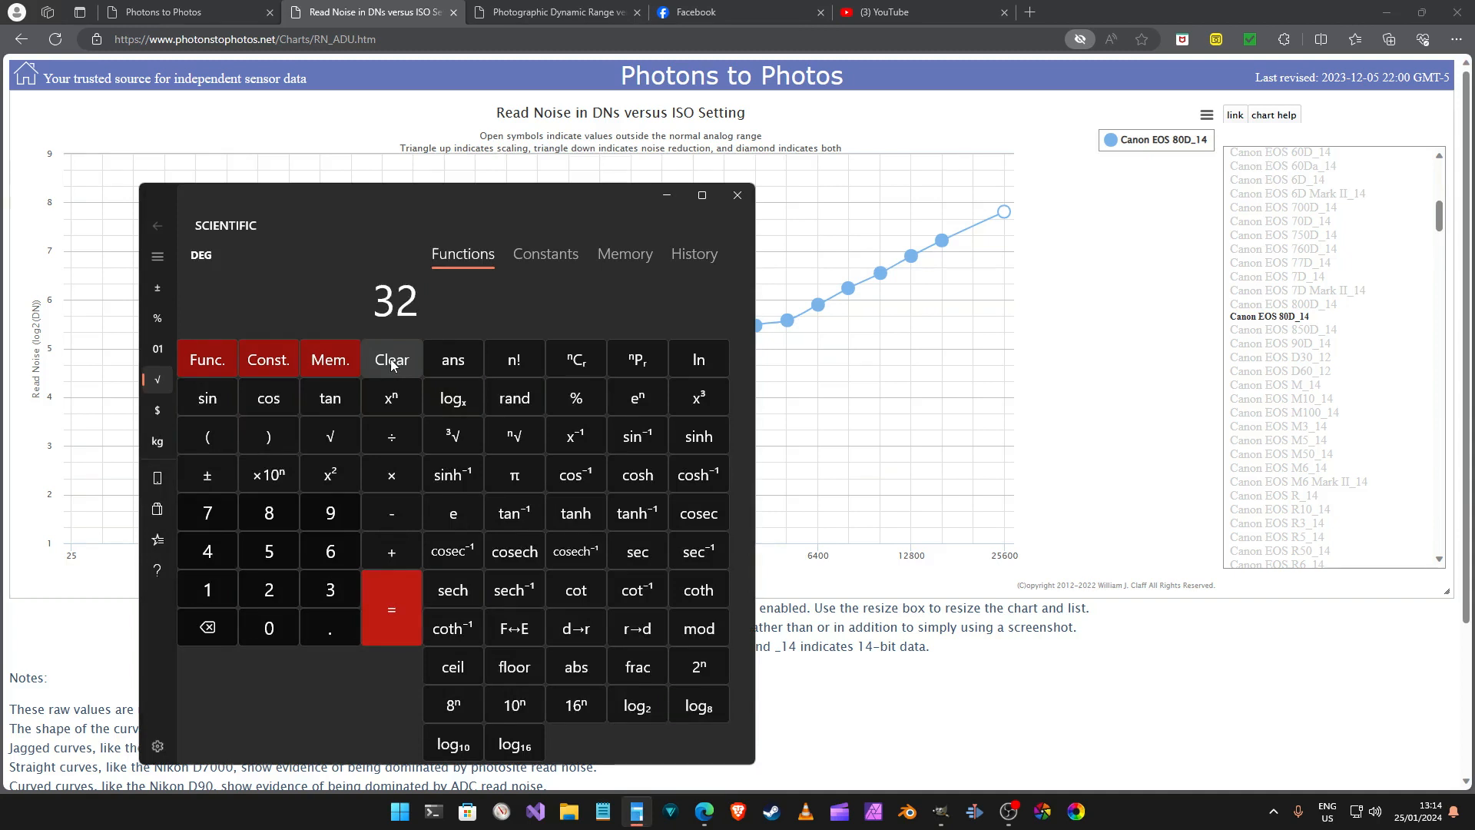
{"action": "key", "text": "Return"}
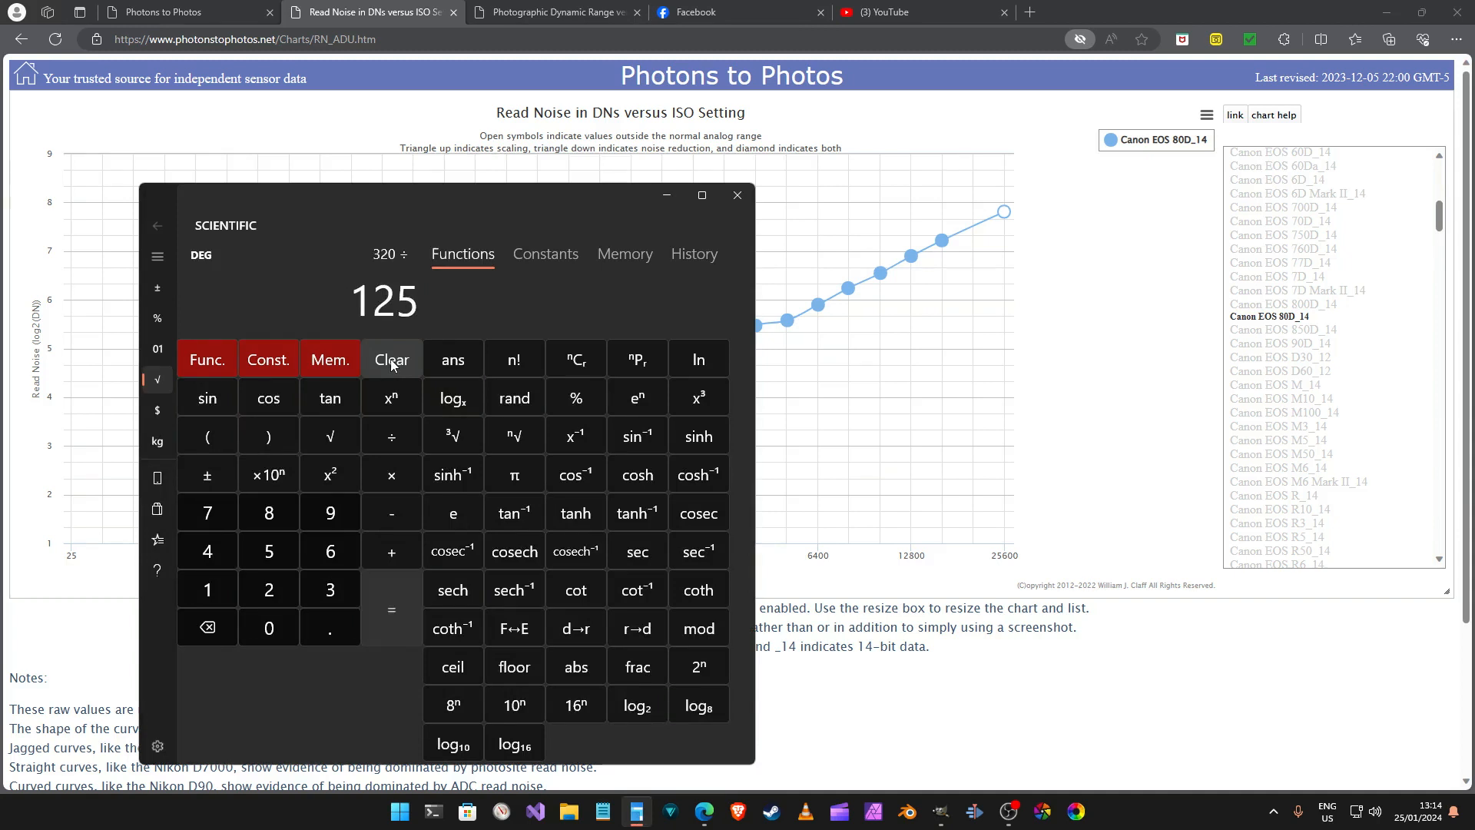
{"action": "type", "text": "*160"}
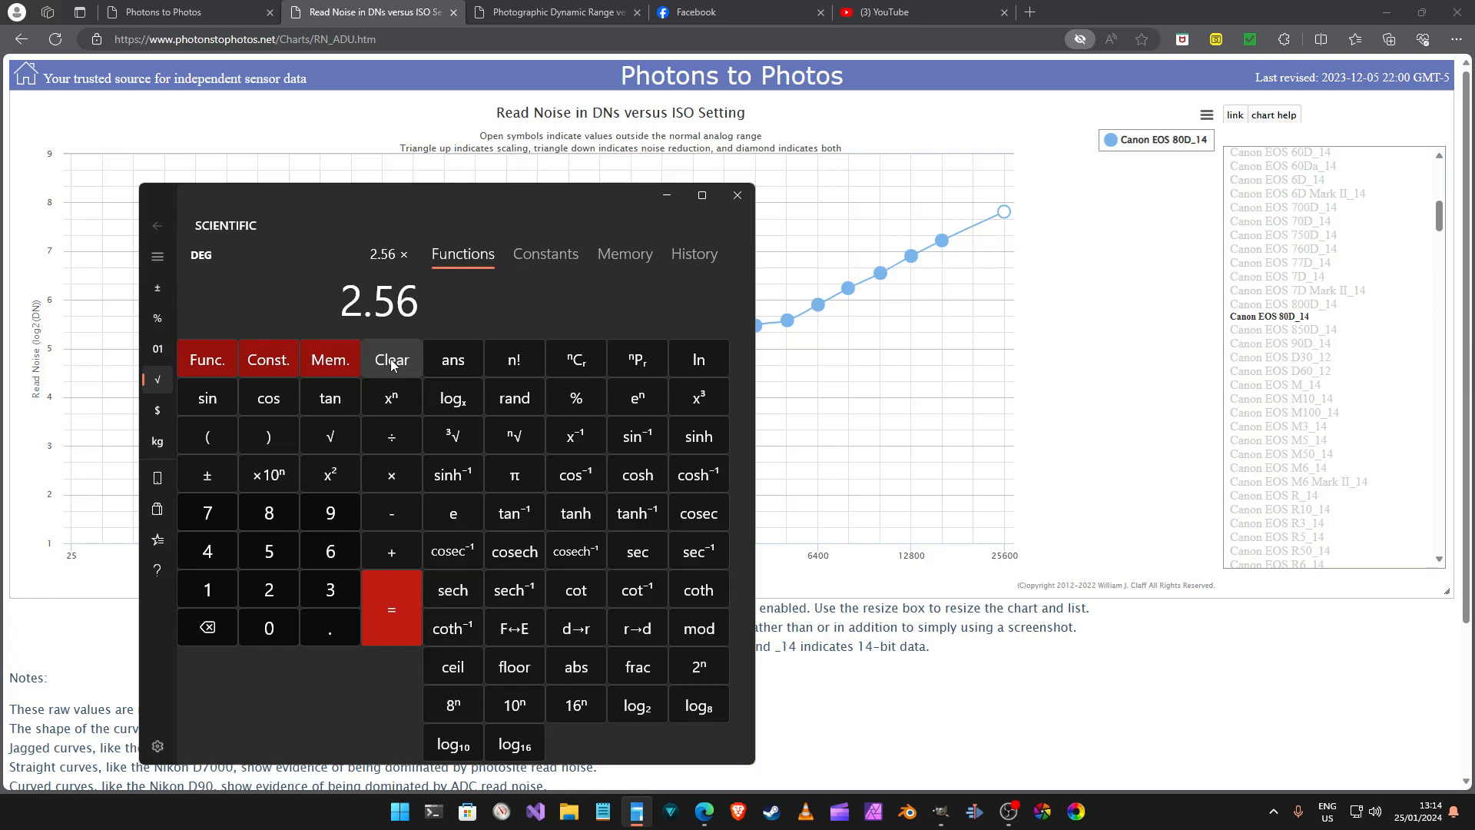
{"action": "key", "text": "Return"}
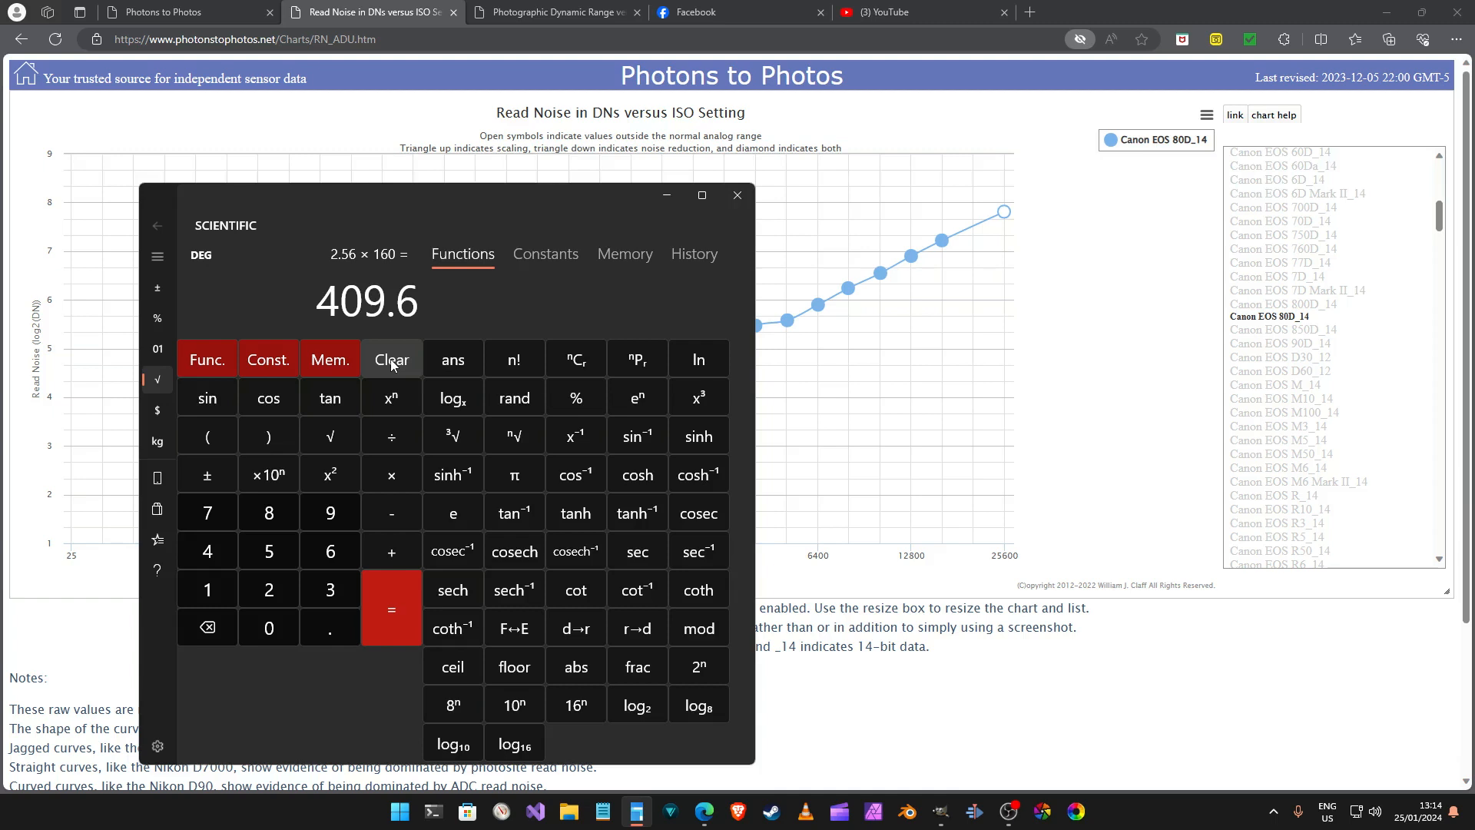
{"action": "left_click", "coordinate": [722, 13]}
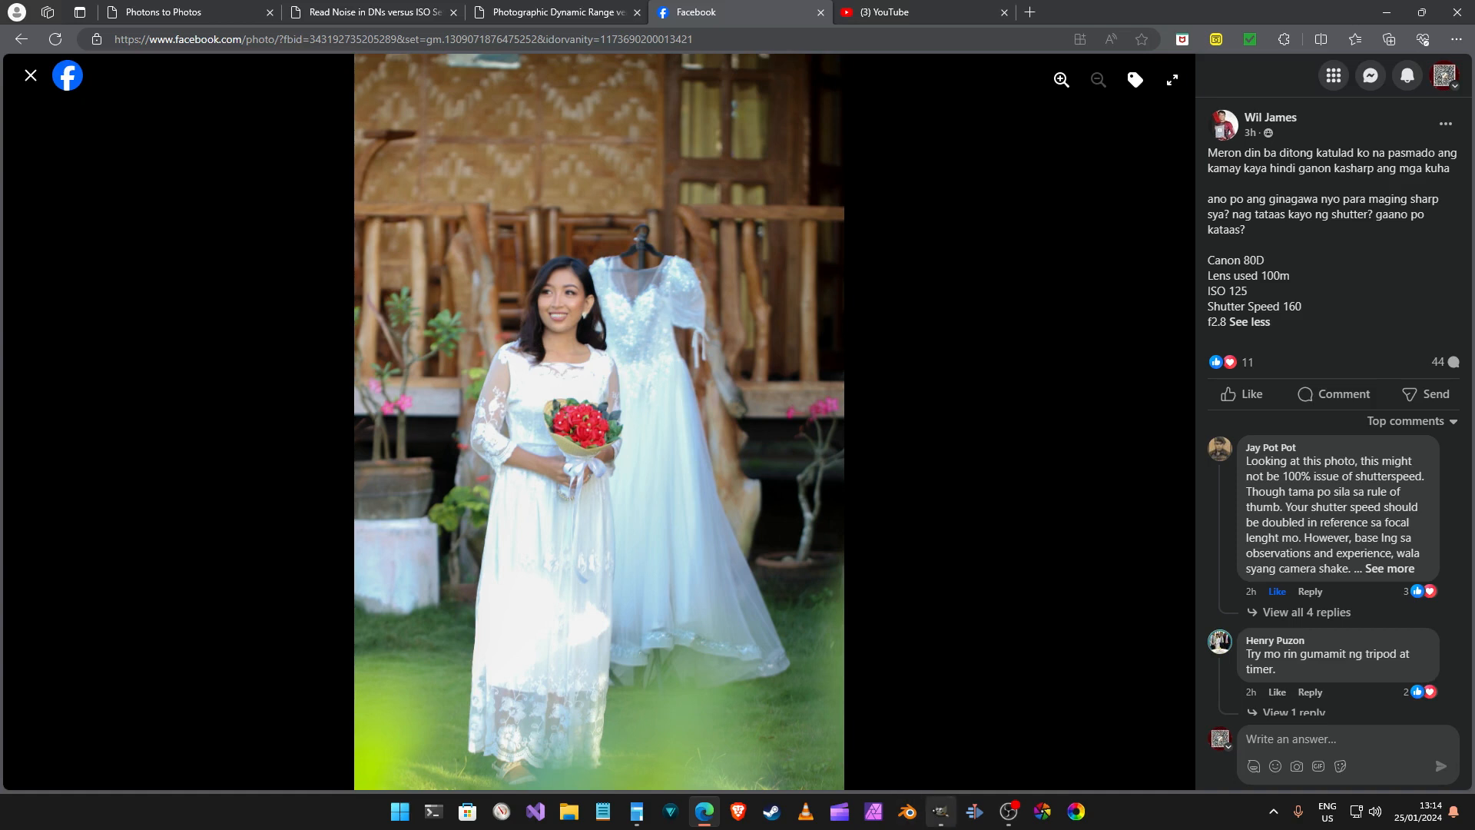
{"action": "left_click", "coordinate": [940, 815]}
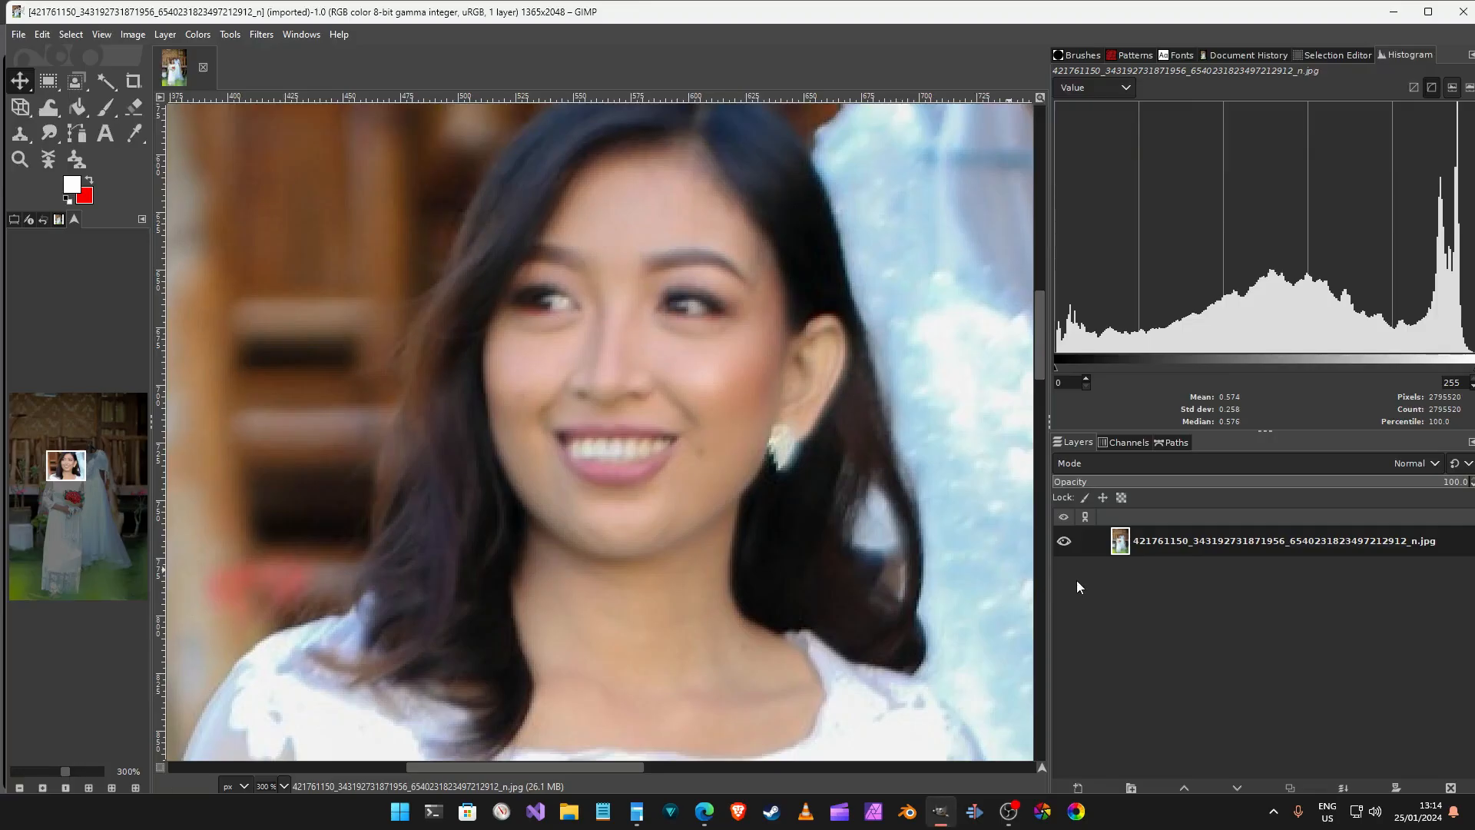
{"action": "right_click", "coordinate": [1122, 551]}
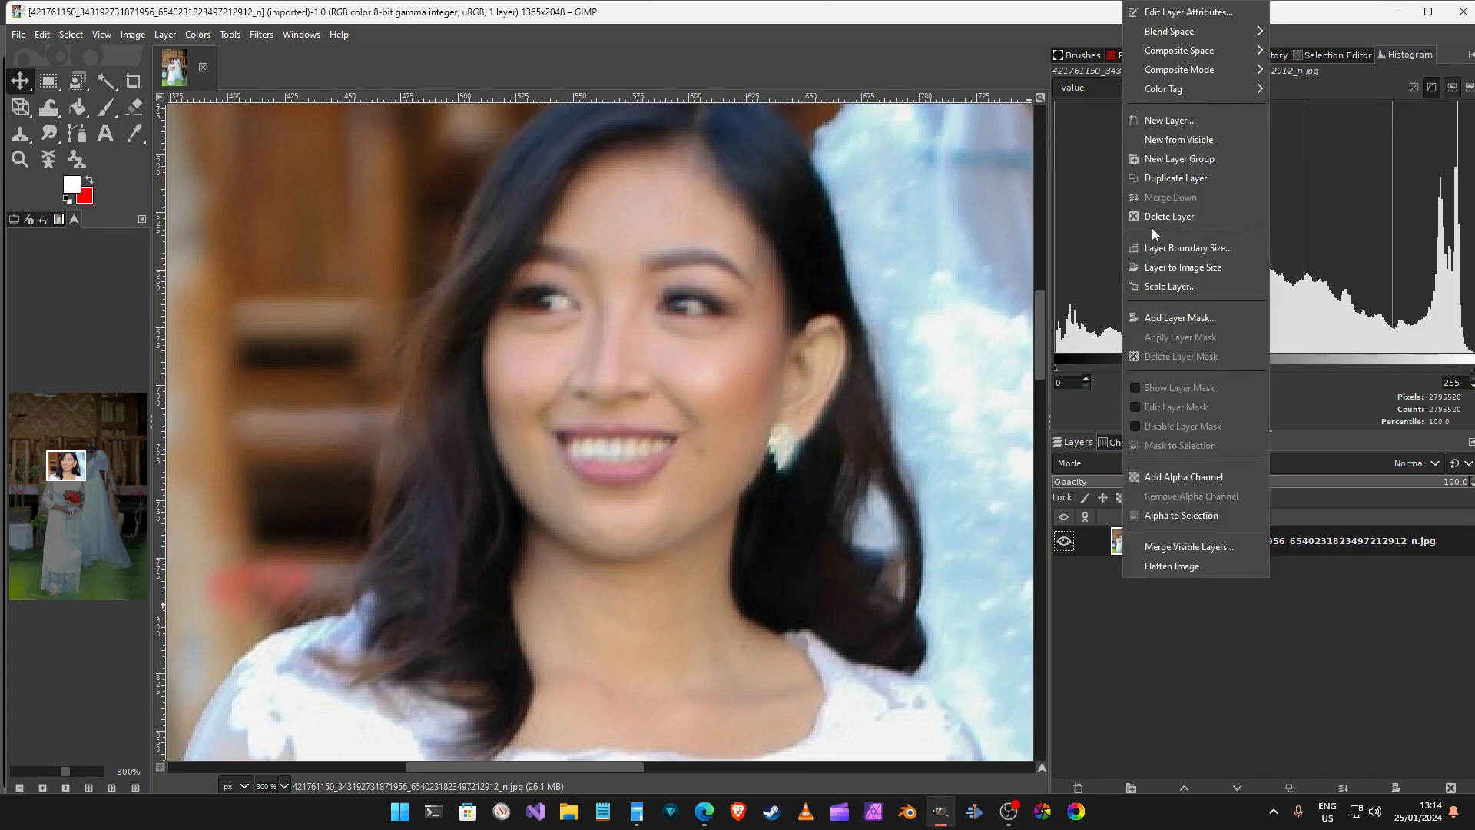
{"action": "left_click", "coordinate": [1168, 183]}
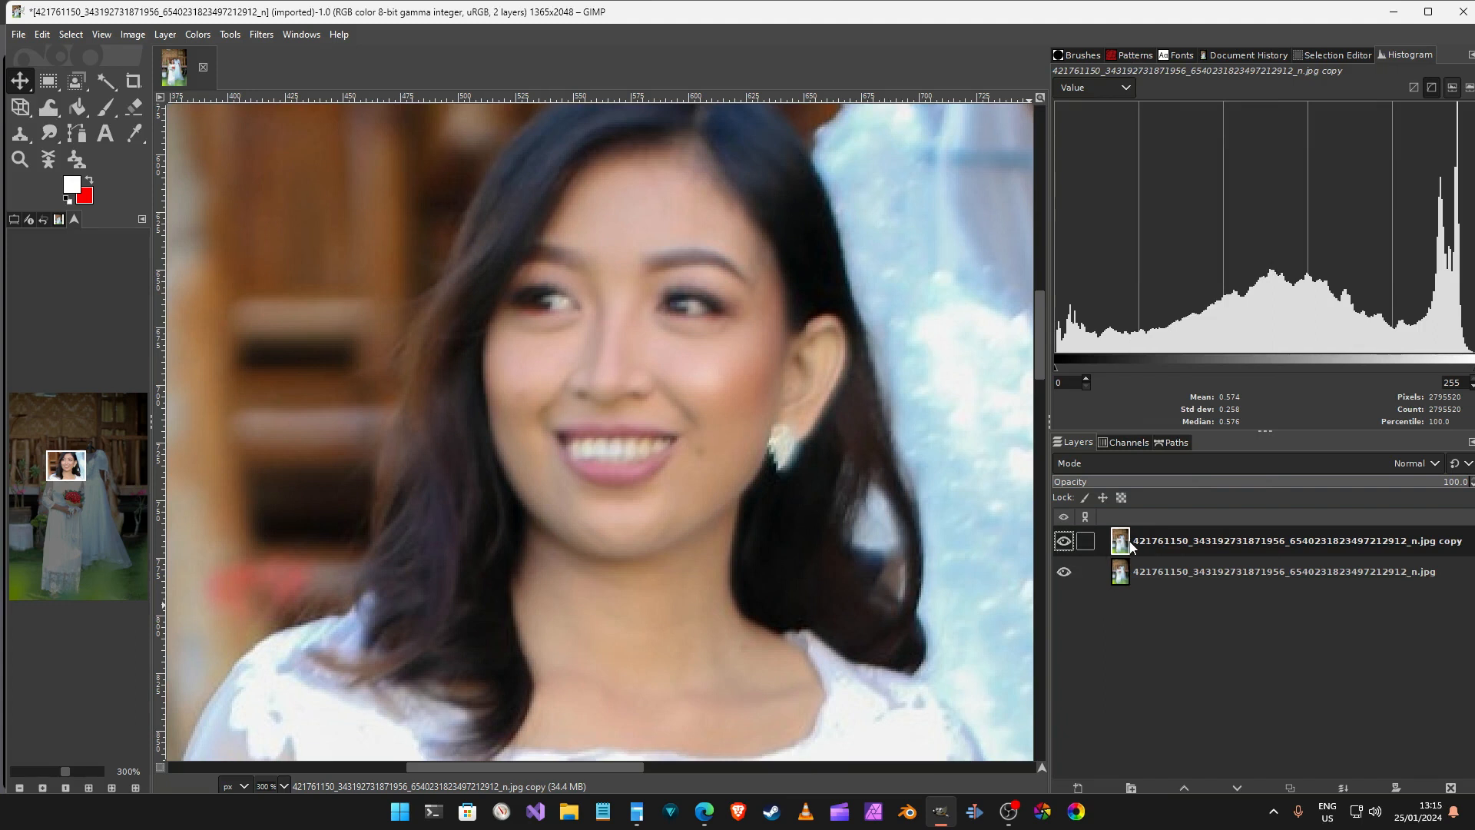
{"action": "left_click", "coordinate": [1119, 572]}
{"action": "left_click", "coordinate": [1119, 549]}
{"action": "left_click", "coordinate": [1450, 788]}
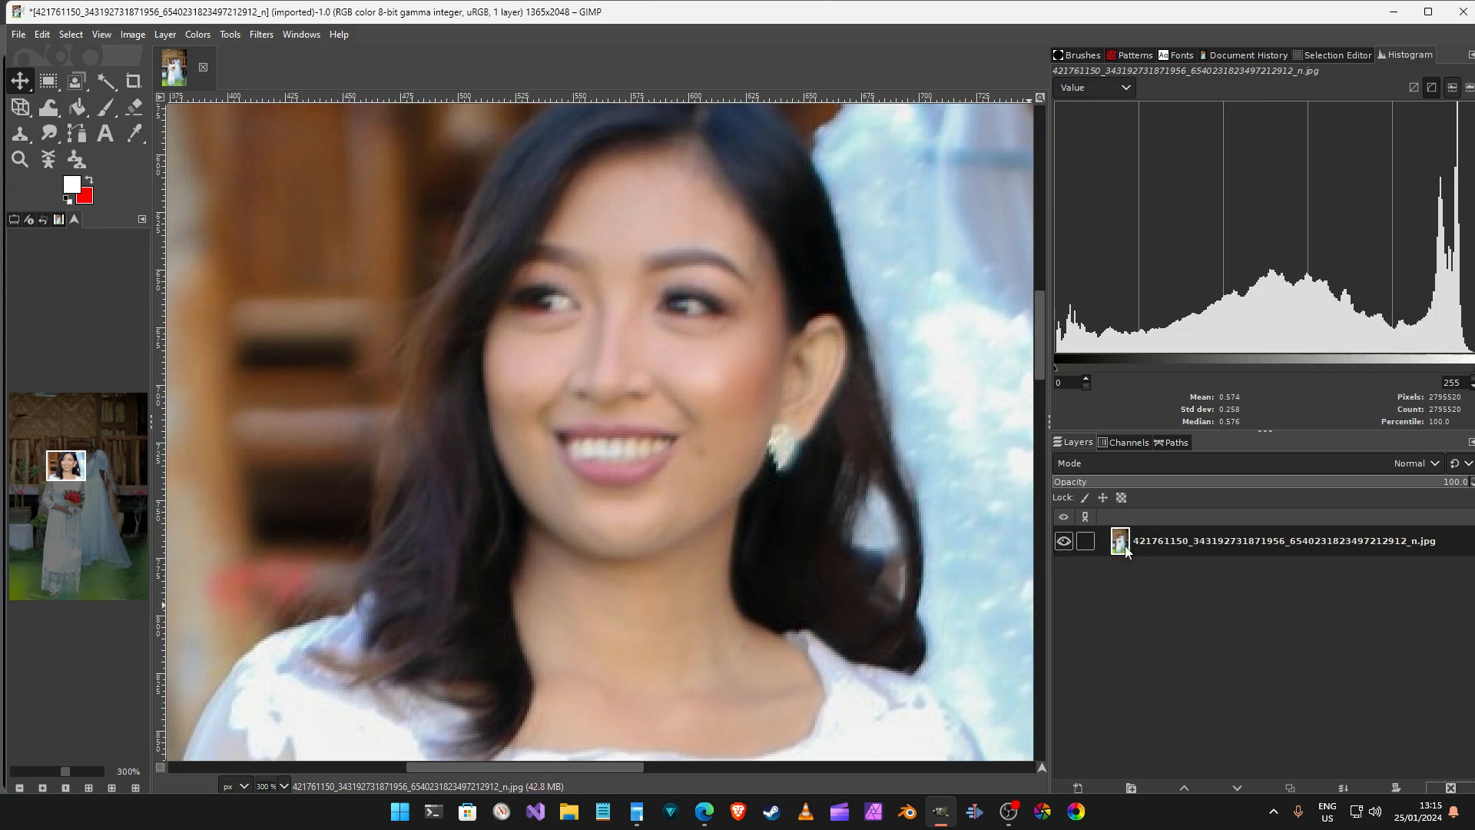
Duplicate the photo layer and set the copy's blend mode to Grain extract
{"action": "right_click", "coordinate": [1126, 547]}
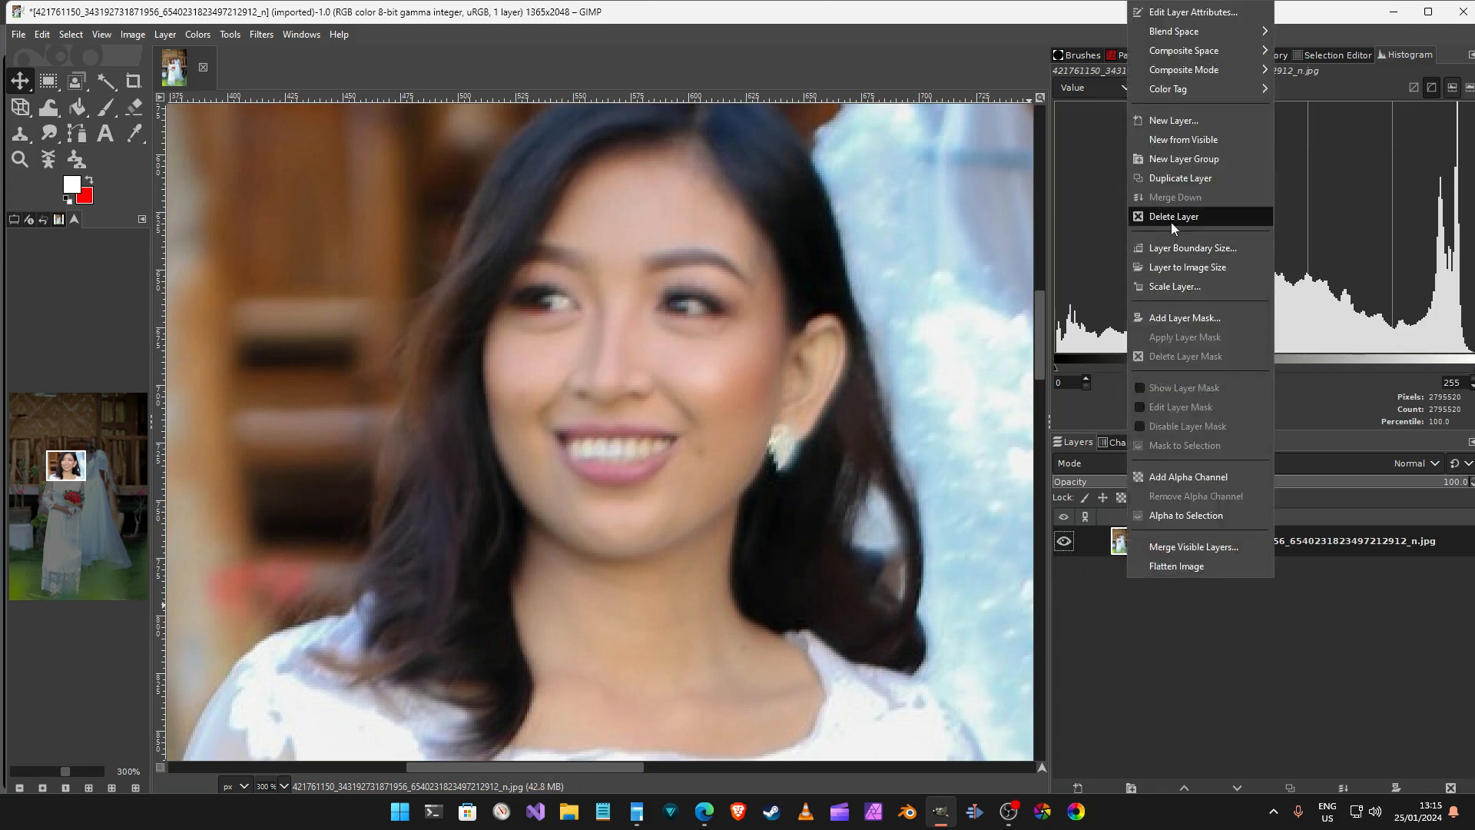
{"action": "left_click", "coordinate": [1175, 179]}
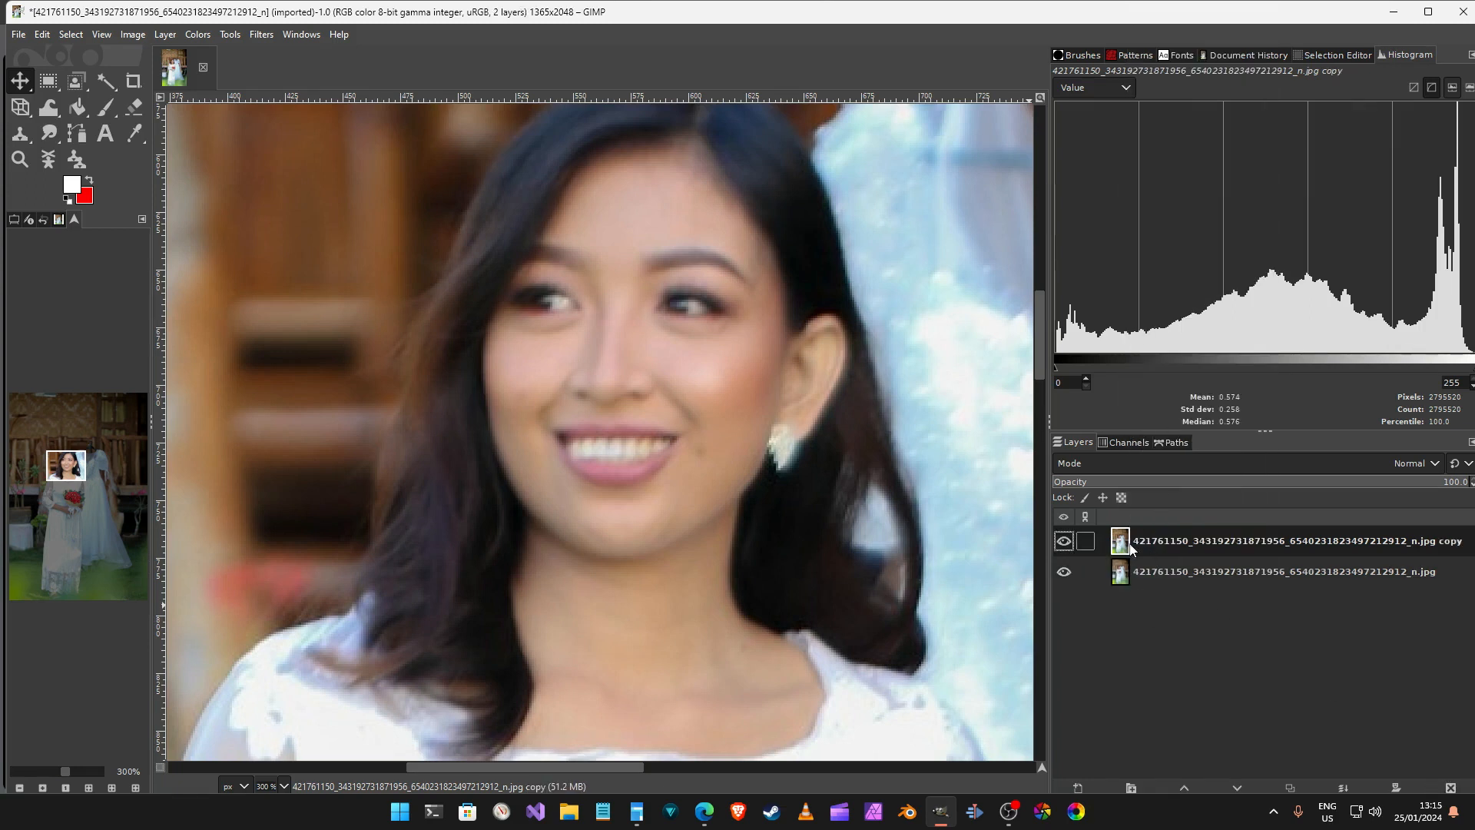
{"action": "left_click", "coordinate": [1431, 463]}
{"action": "scroll", "coordinate": [1436, 435], "scroll_direction": "down", "scroll_amount": 5}
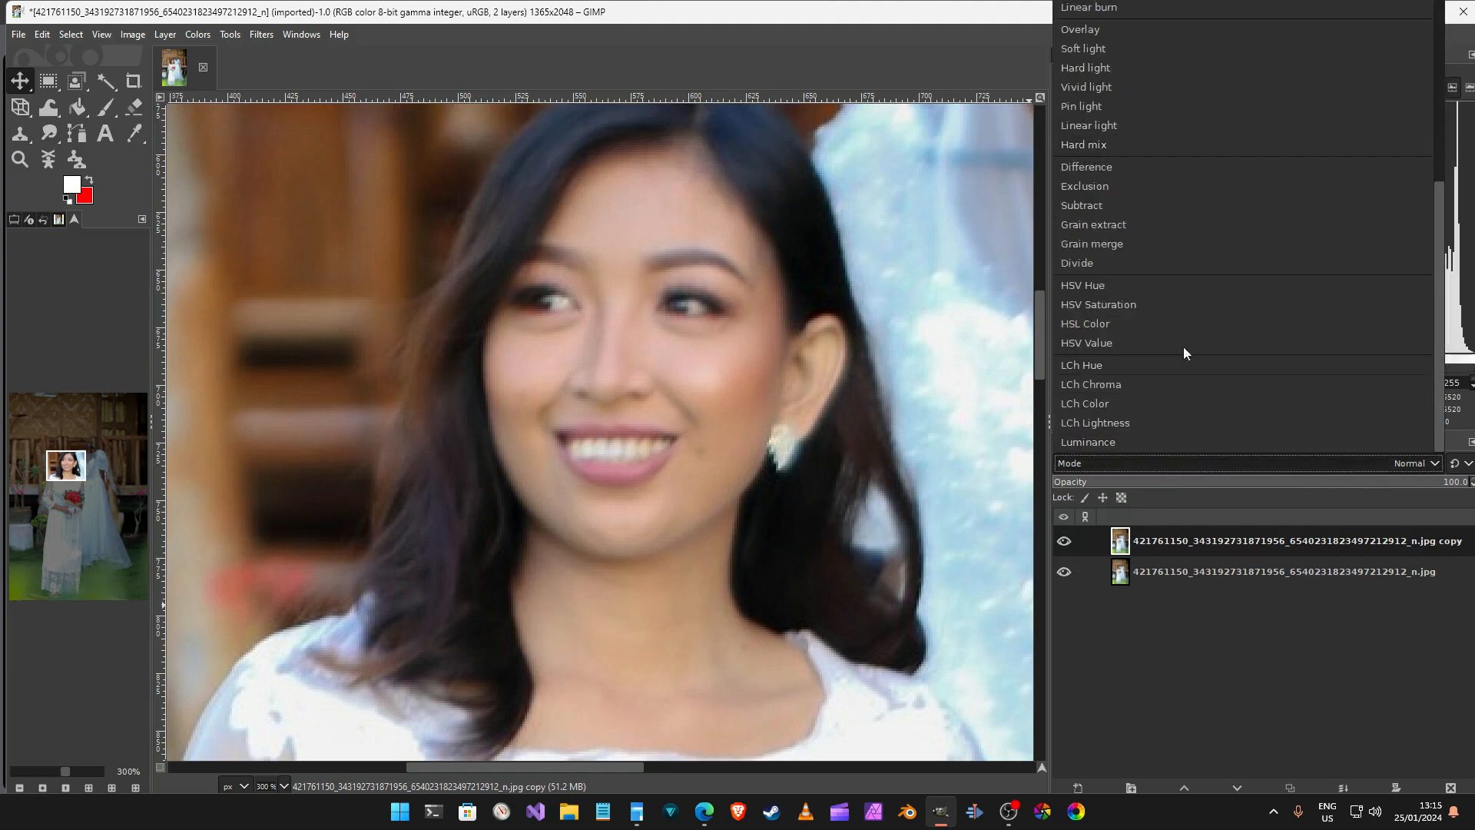
{"action": "left_click", "coordinate": [1122, 222]}
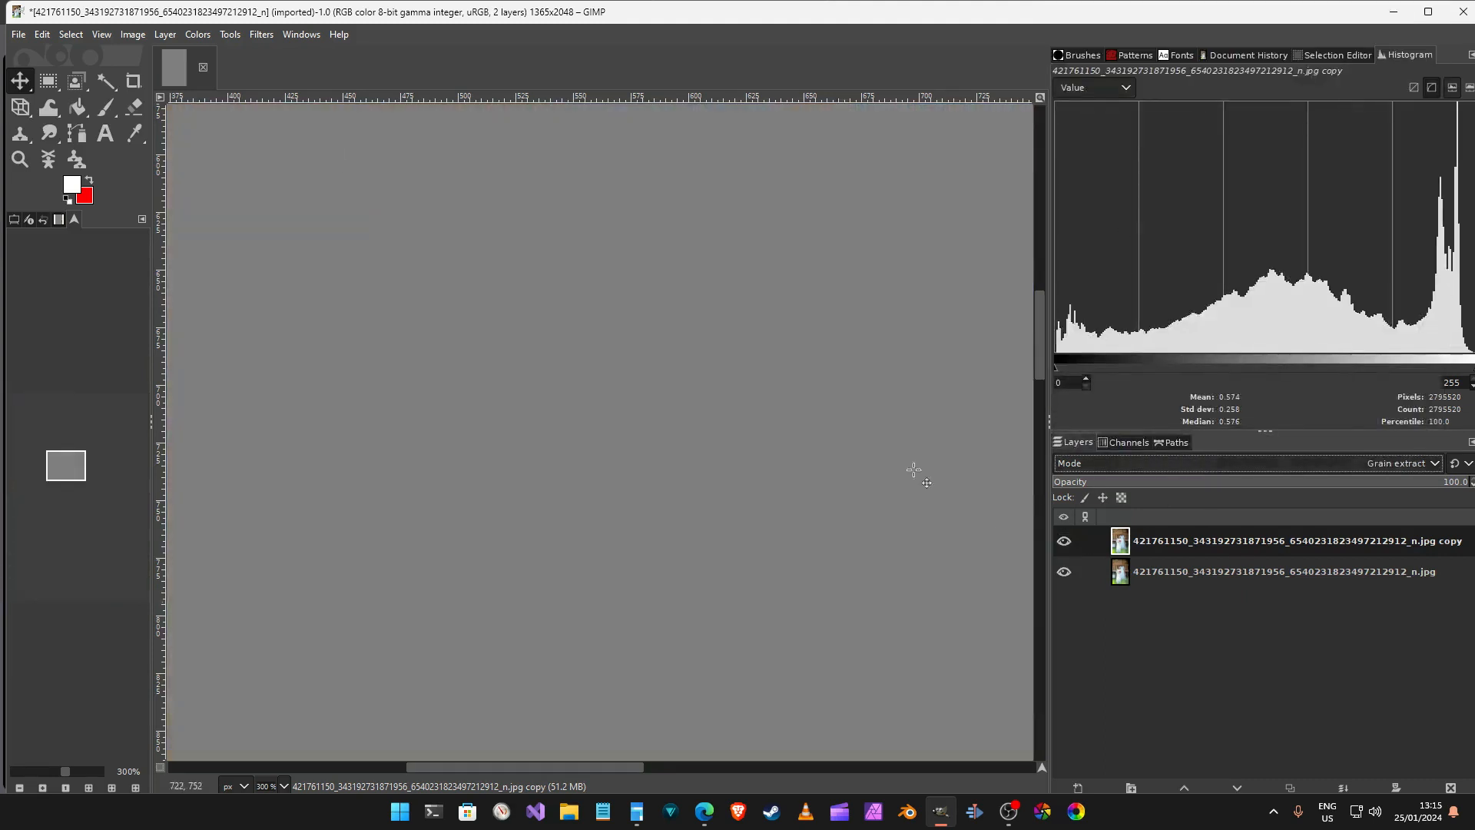
Apply a Gaussian Blur of 4.00 in both X and Y to the Grain extract copy
{"action": "left_click", "coordinate": [262, 35]}
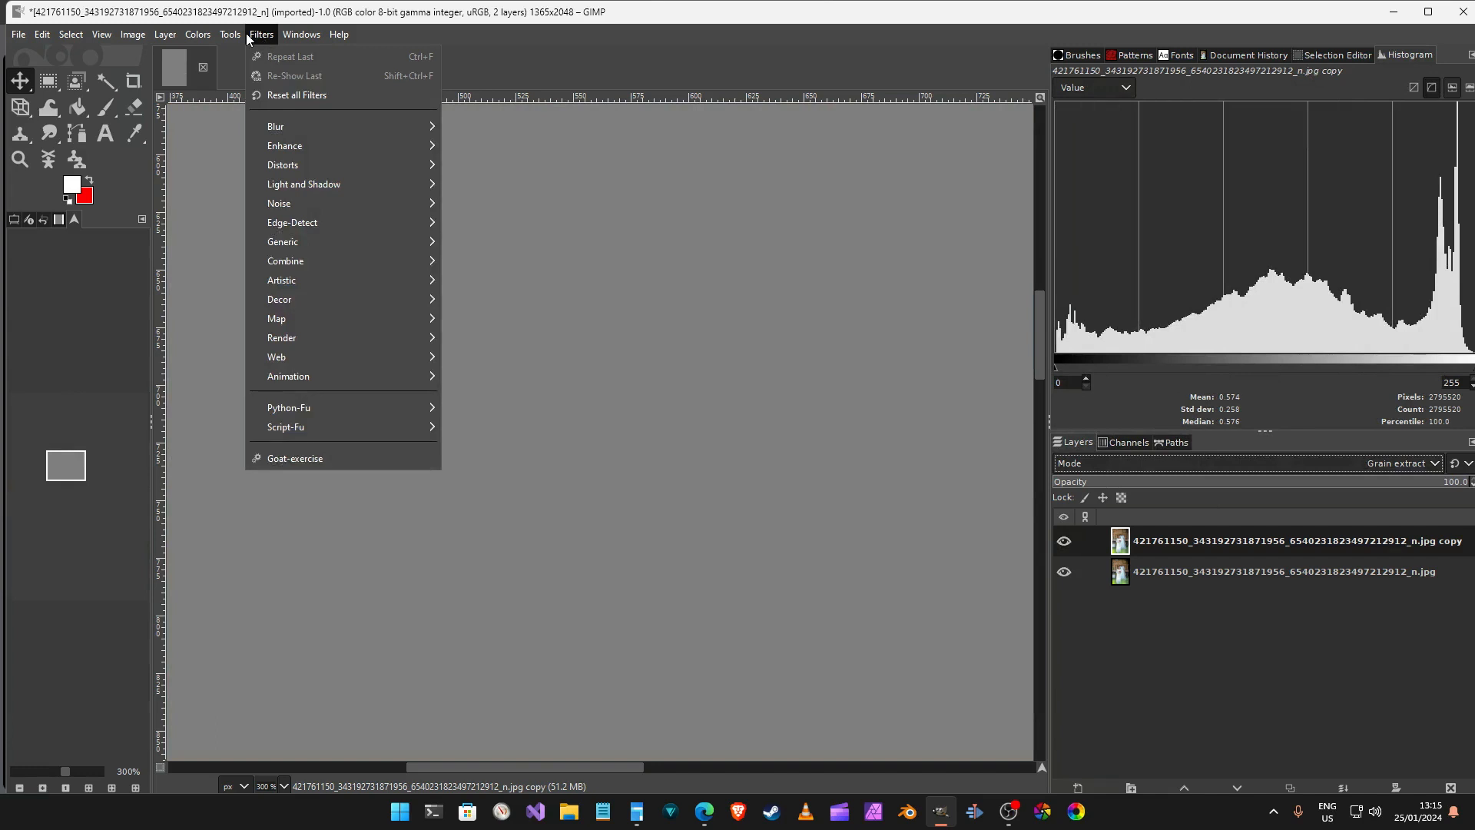
{"action": "mouse_move", "coordinate": [290, 132]}
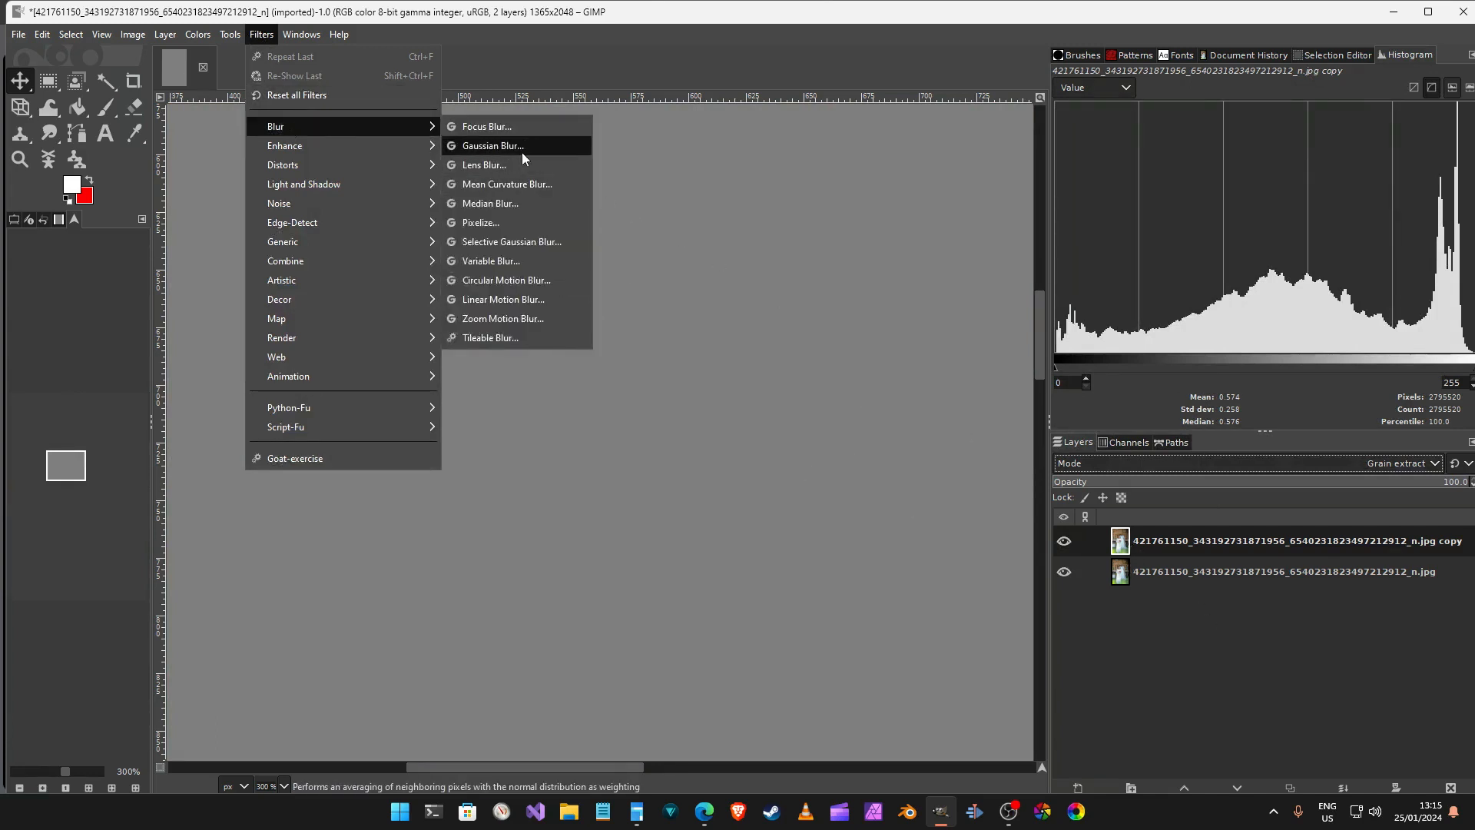
{"action": "left_click", "coordinate": [509, 146]}
{"action": "left_click", "coordinate": [308, 258]}
{"action": "type", "text": "4"}
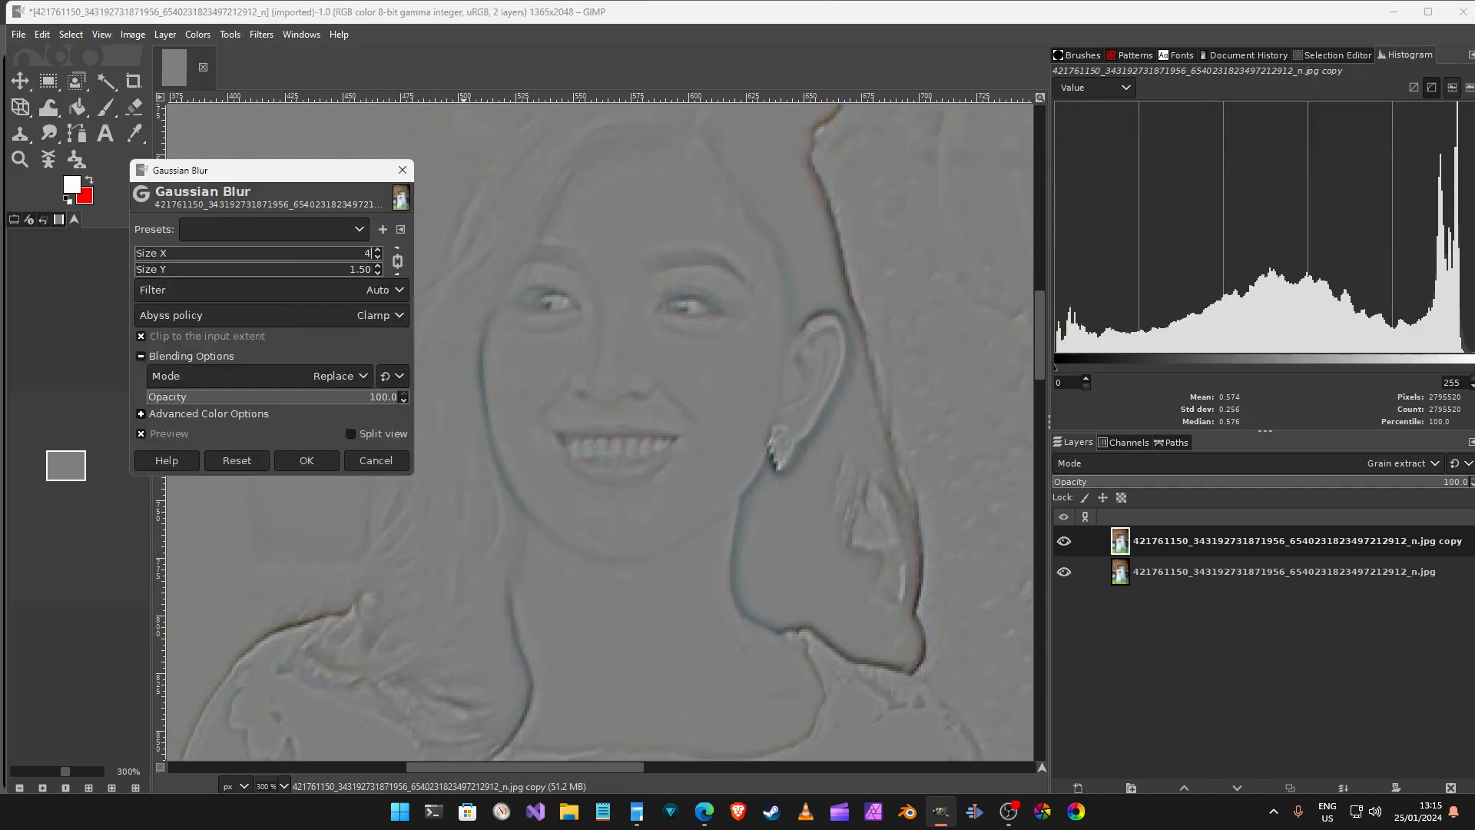
{"action": "key", "text": "Return"}
{"action": "scroll", "coordinate": [659, 596], "scroll_direction": "down", "scroll_amount": 5}
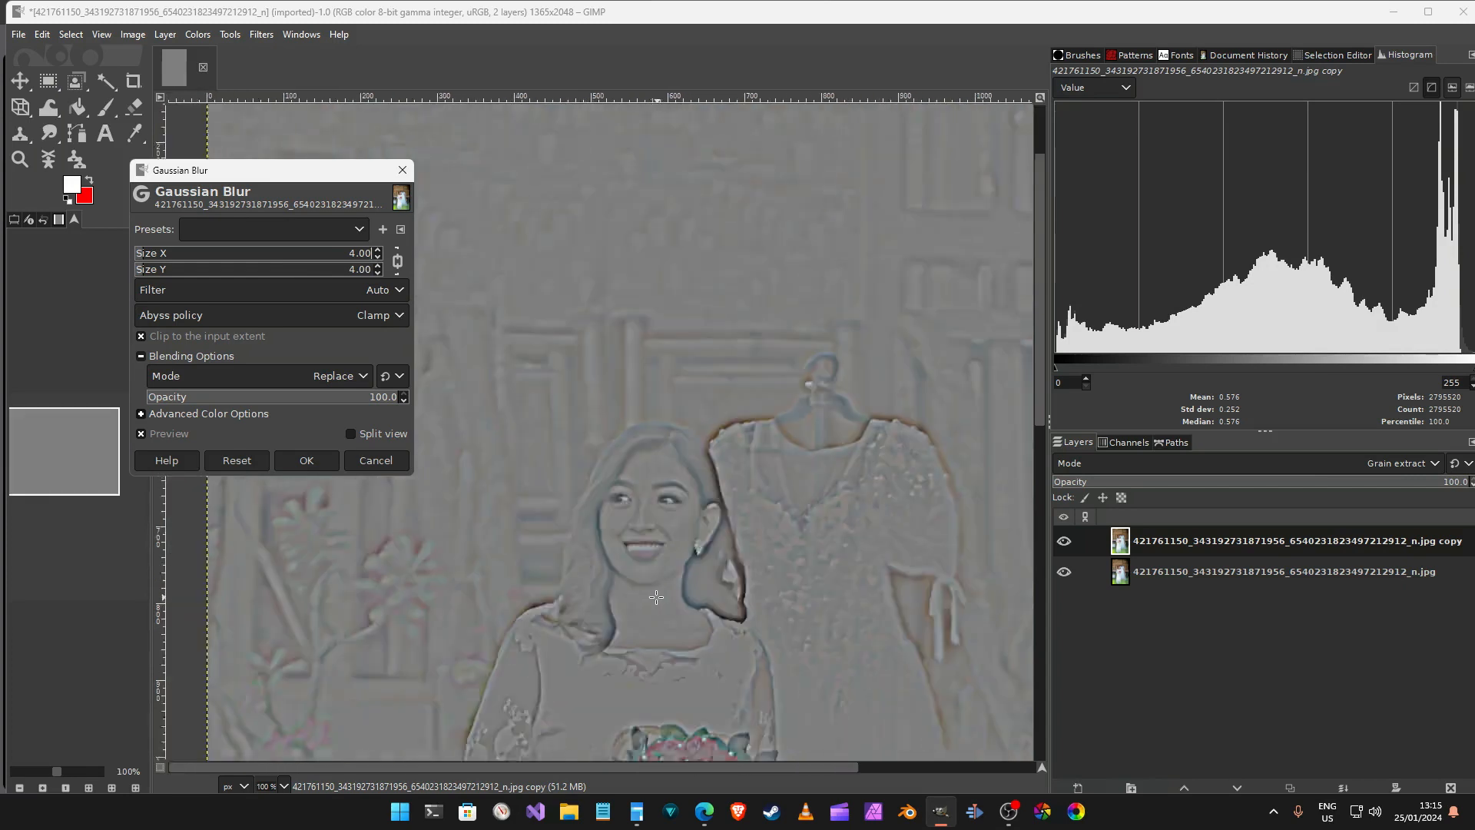
{"action": "scroll", "coordinate": [692, 599], "scroll_direction": "down", "scroll_amount": 5}
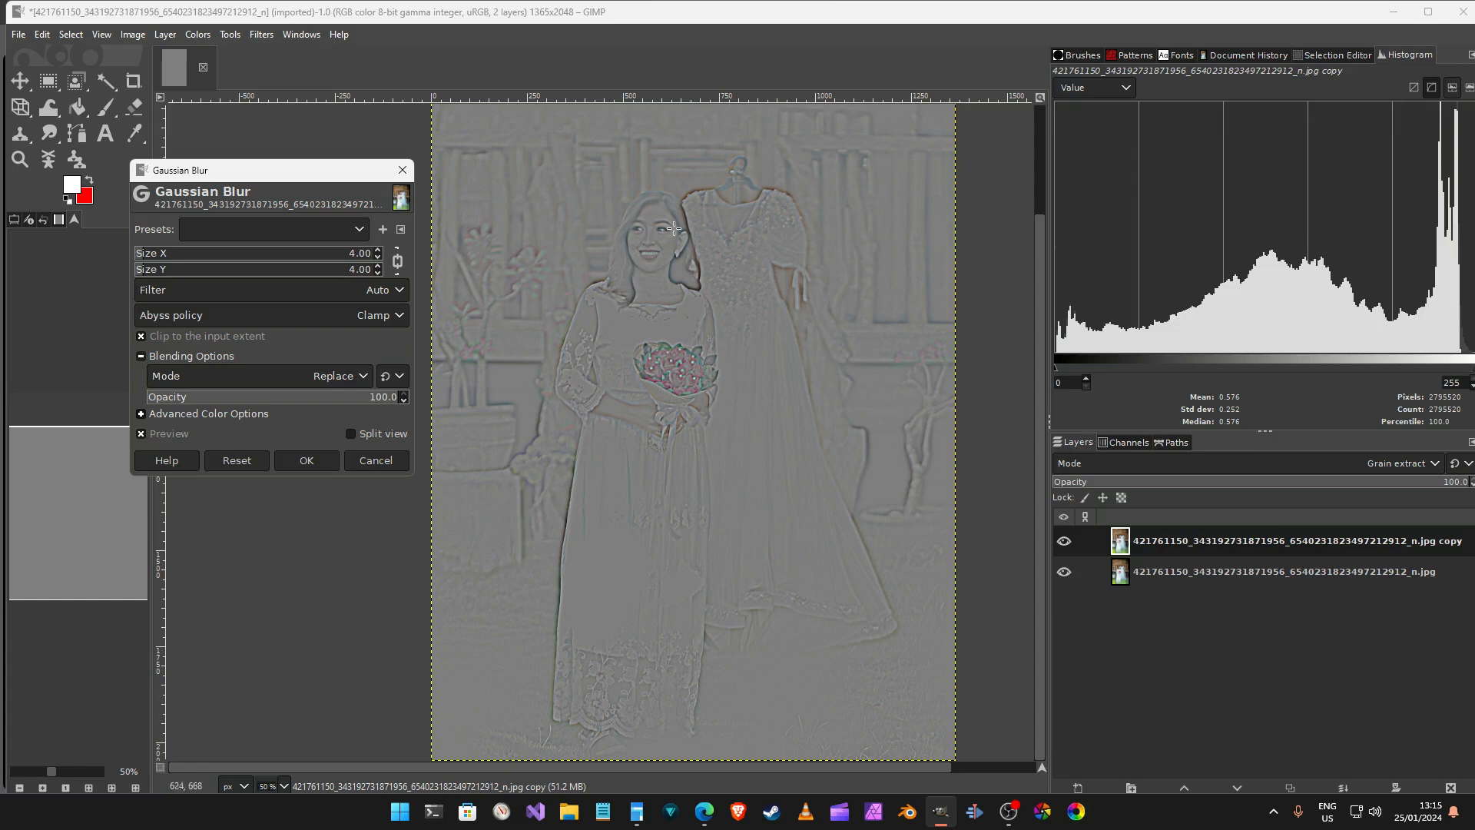
{"action": "left_click", "coordinate": [306, 460]}
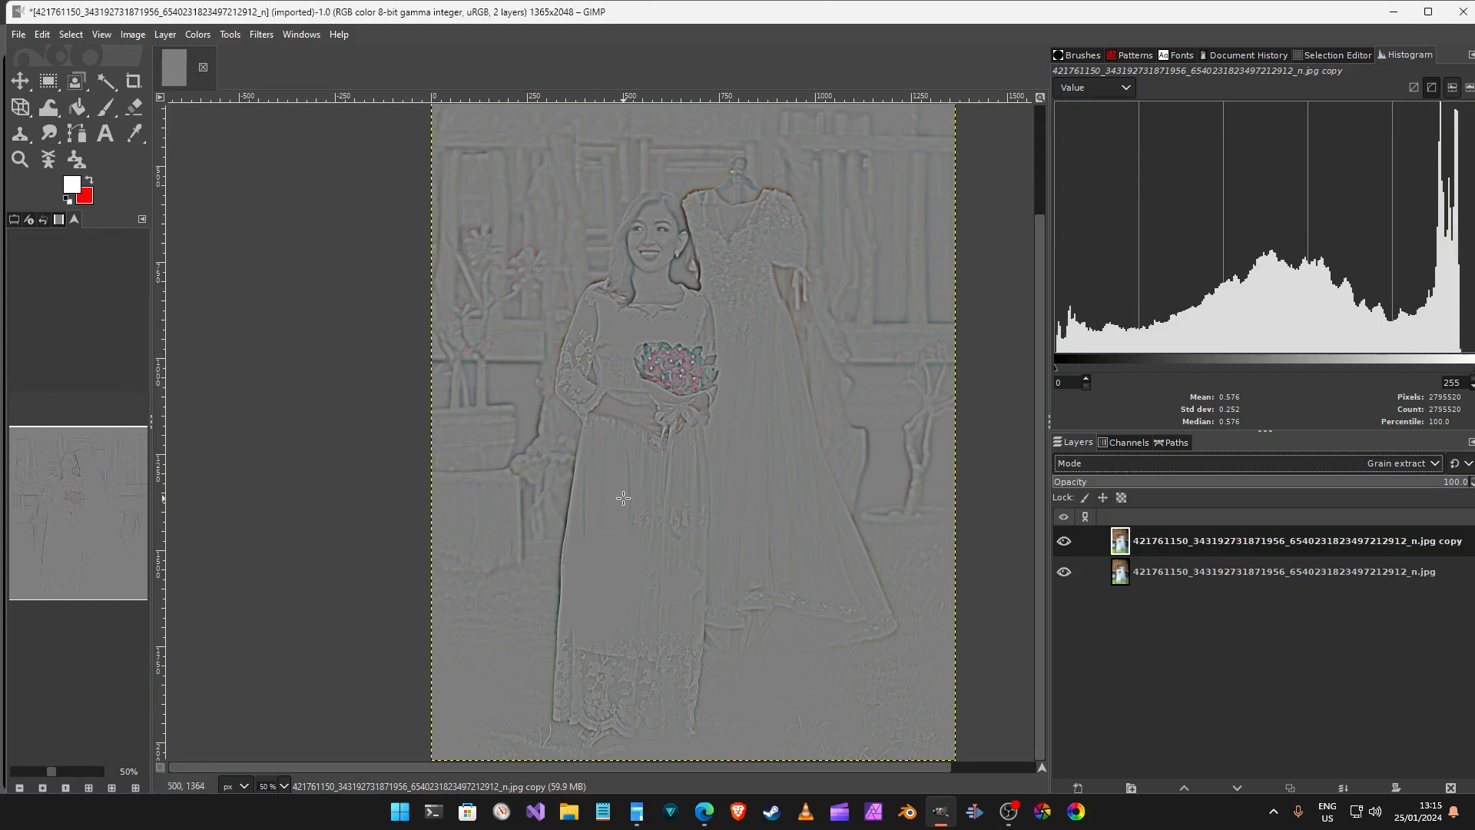
Create a new layer from the visible result and set the photo copy's blend mode to Normal
{"action": "right_click", "coordinate": [1127, 550]}
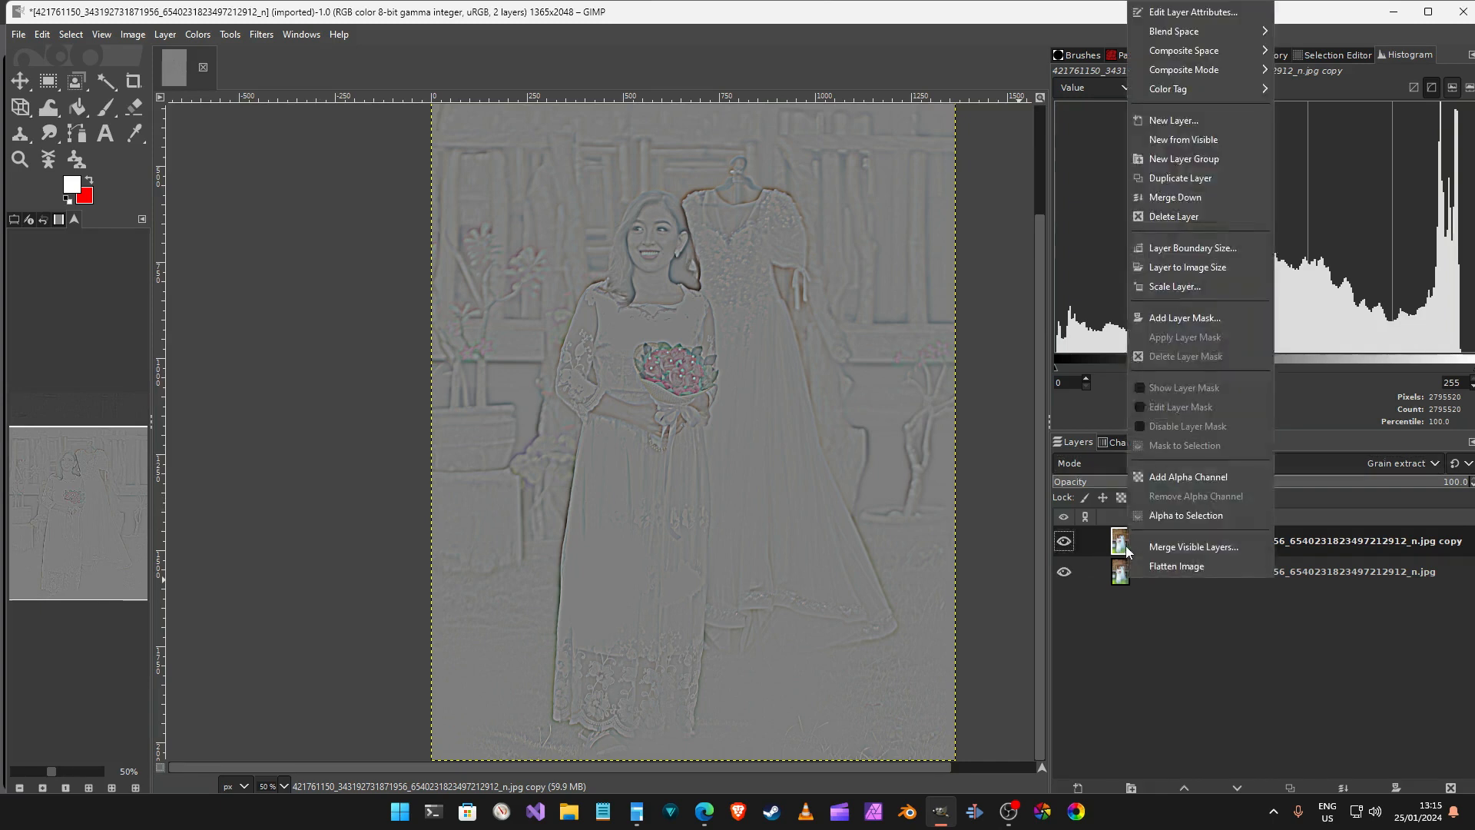
{"action": "left_click", "coordinate": [1196, 142]}
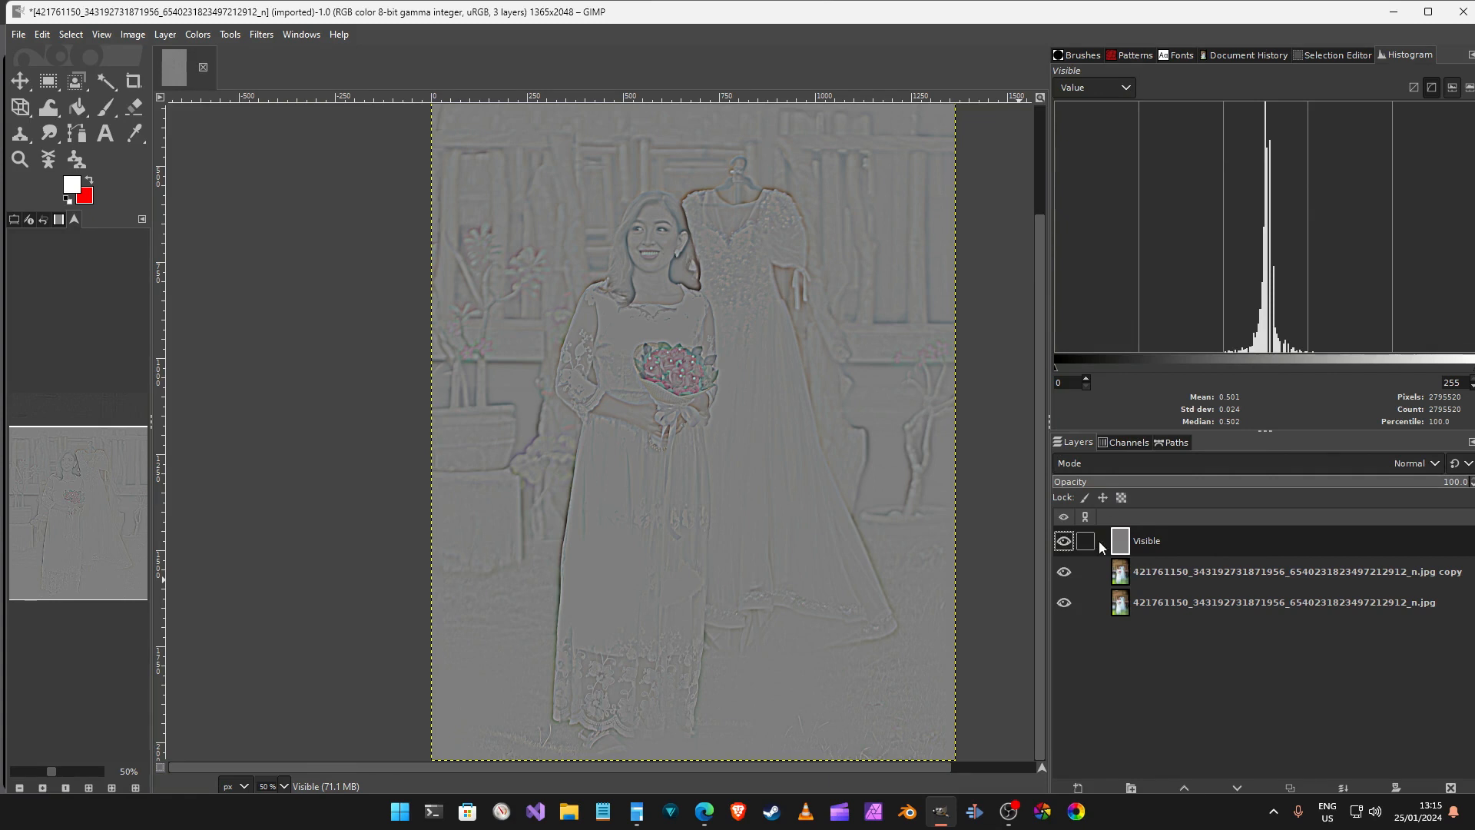
{"action": "left_click", "coordinate": [1123, 584]}
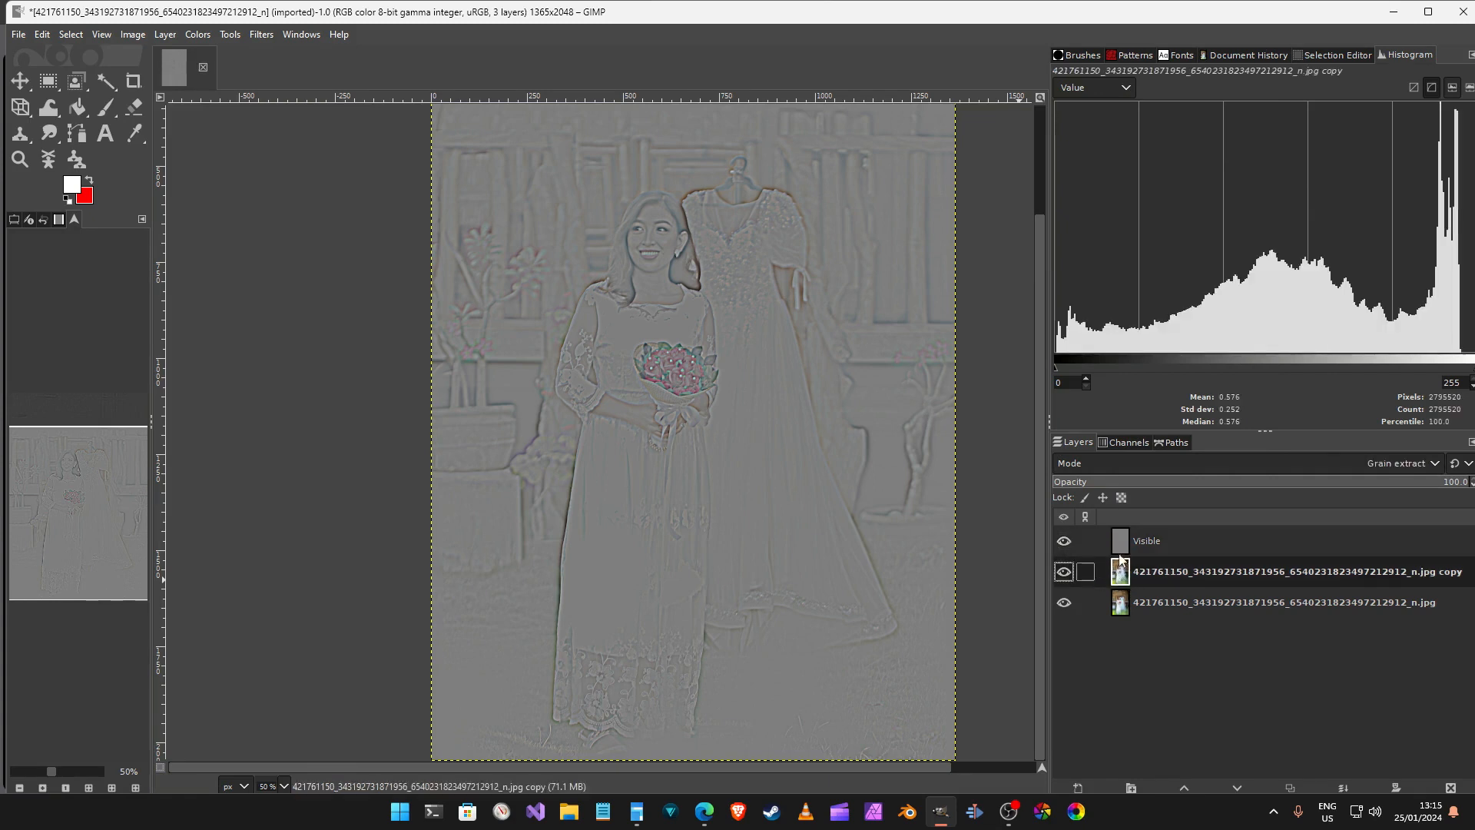
{"action": "left_click", "coordinate": [1122, 545]}
{"action": "left_click", "coordinate": [1098, 575]}
{"action": "left_click", "coordinate": [1433, 464]}
{"action": "left_click_drag", "start_coordinate": [1438, 435], "coordinate": [1417, 228]}
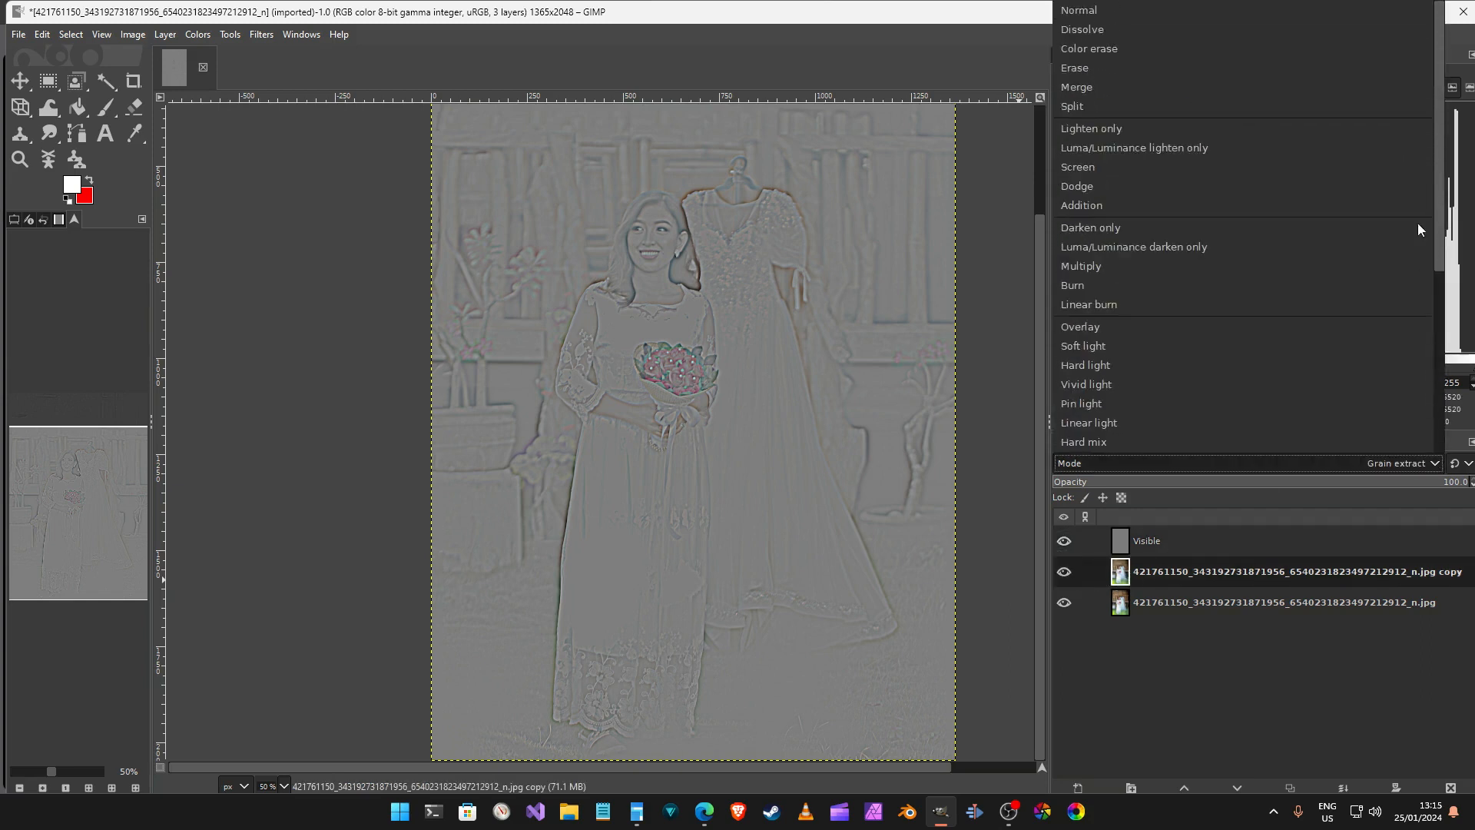
{"action": "left_click", "coordinate": [1206, 17]}
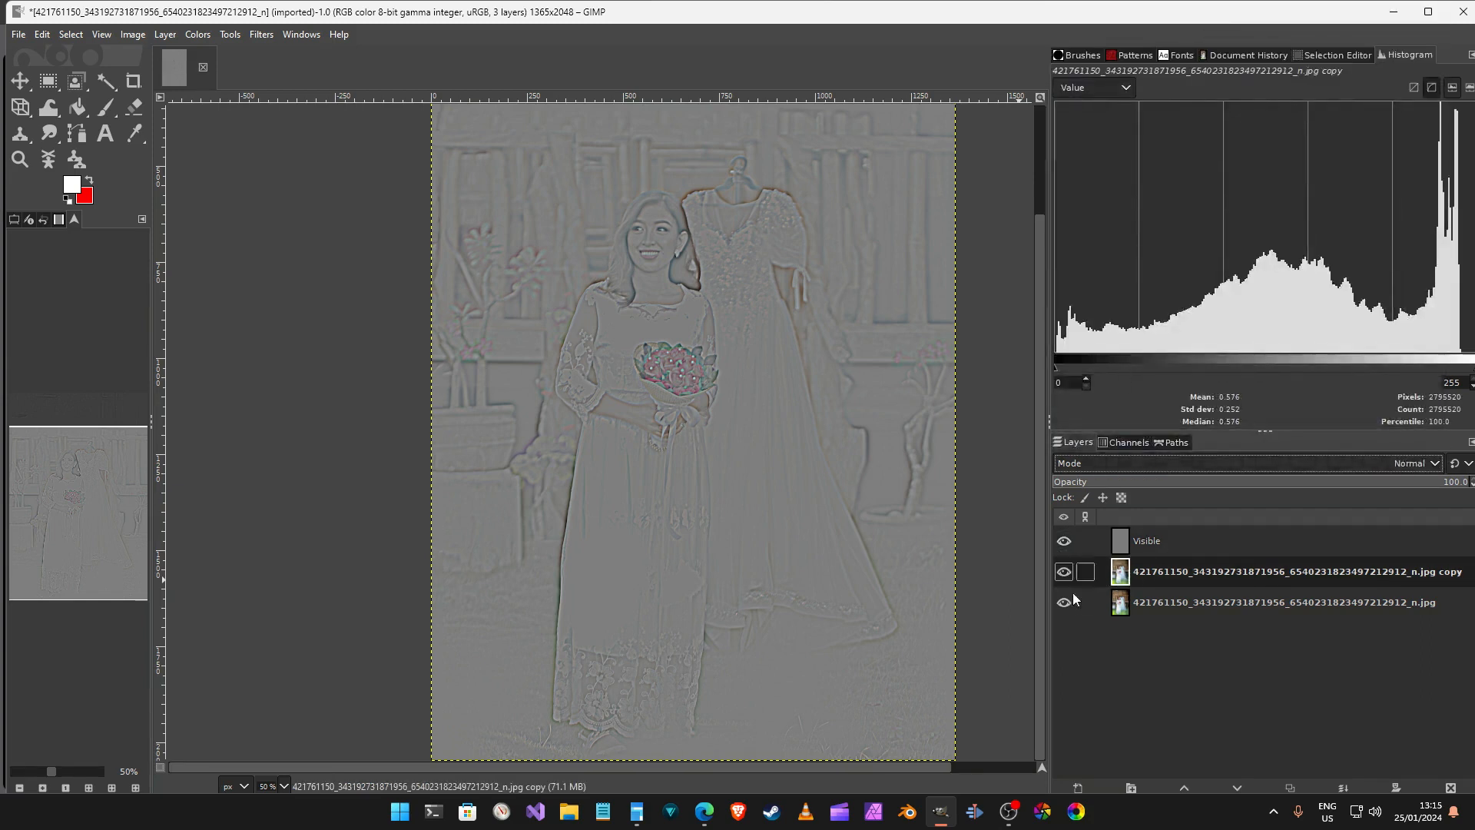
Set the Visible layer's blend mode to Grain merge and check the sharpening on the face
{"action": "left_click", "coordinate": [1106, 541]}
{"action": "left_click", "coordinate": [1434, 463]}
{"action": "scroll", "coordinate": [1245, 345], "scroll_direction": "down", "scroll_amount": 5}
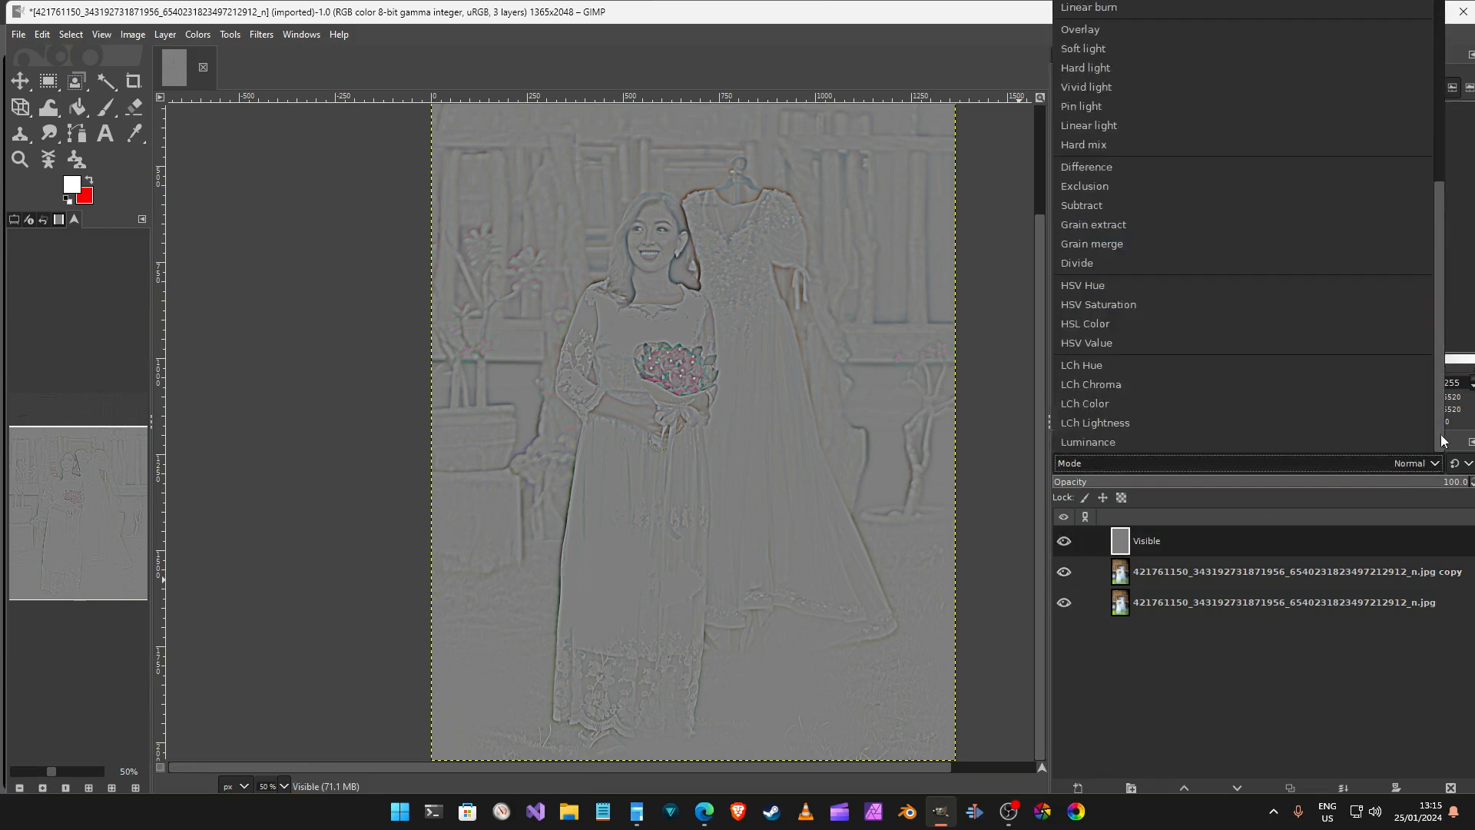
{"action": "left_click", "coordinate": [1112, 244]}
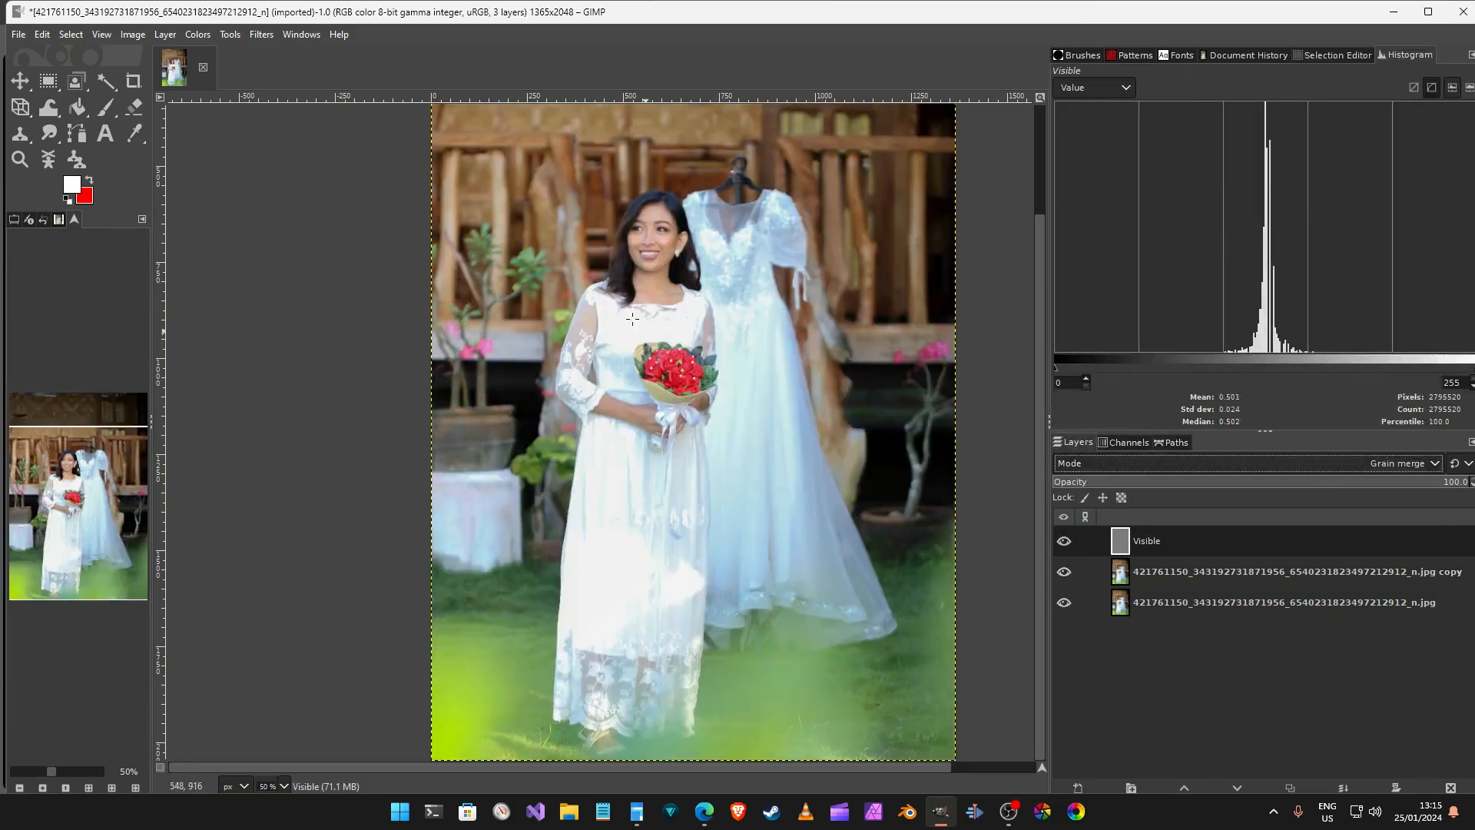
{"action": "scroll", "coordinate": [644, 274], "scroll_direction": "up", "scroll_amount": 4}
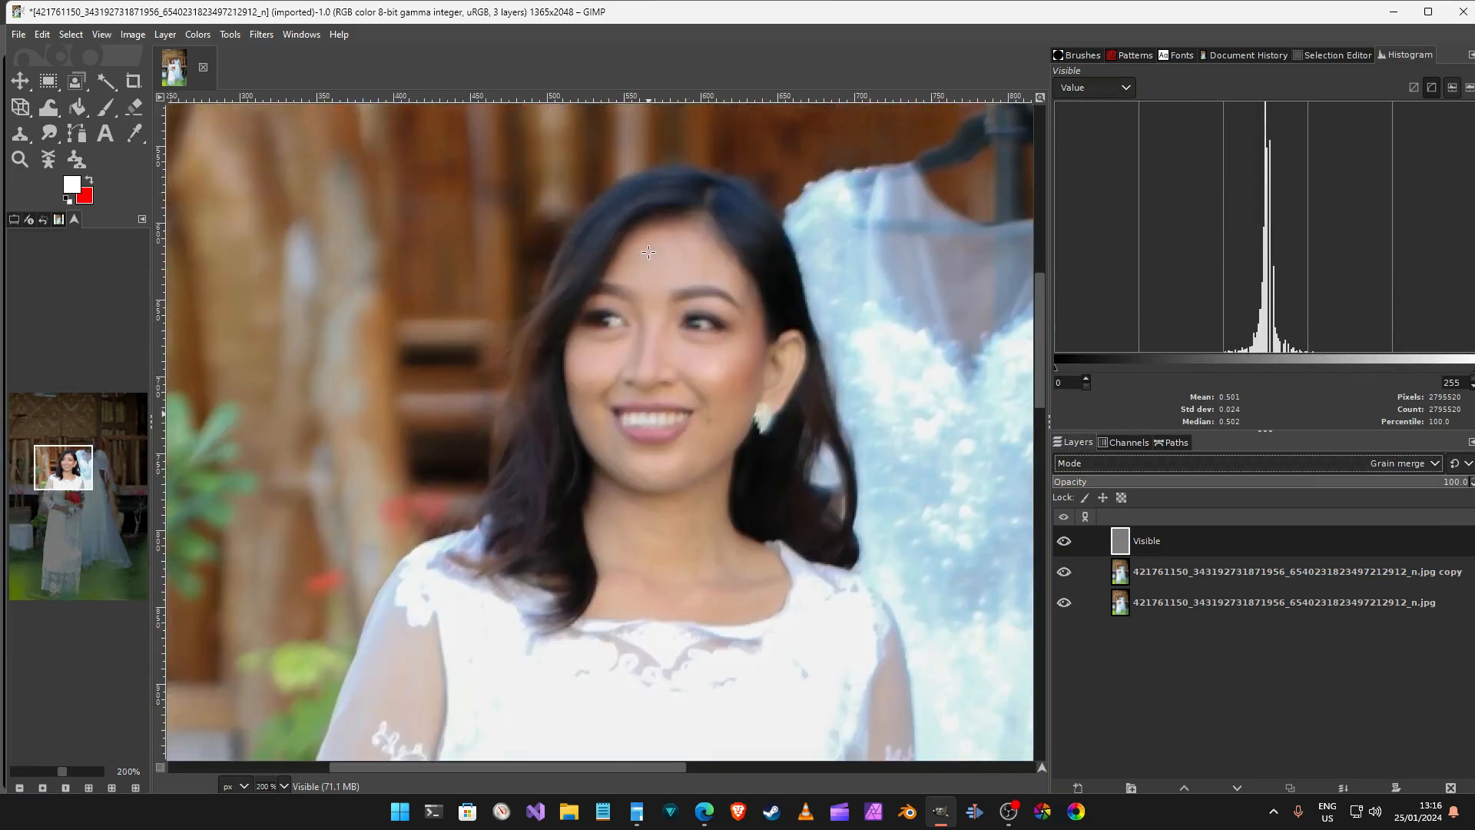
{"action": "scroll", "coordinate": [642, 339], "scroll_direction": "up", "scroll_amount": 1}
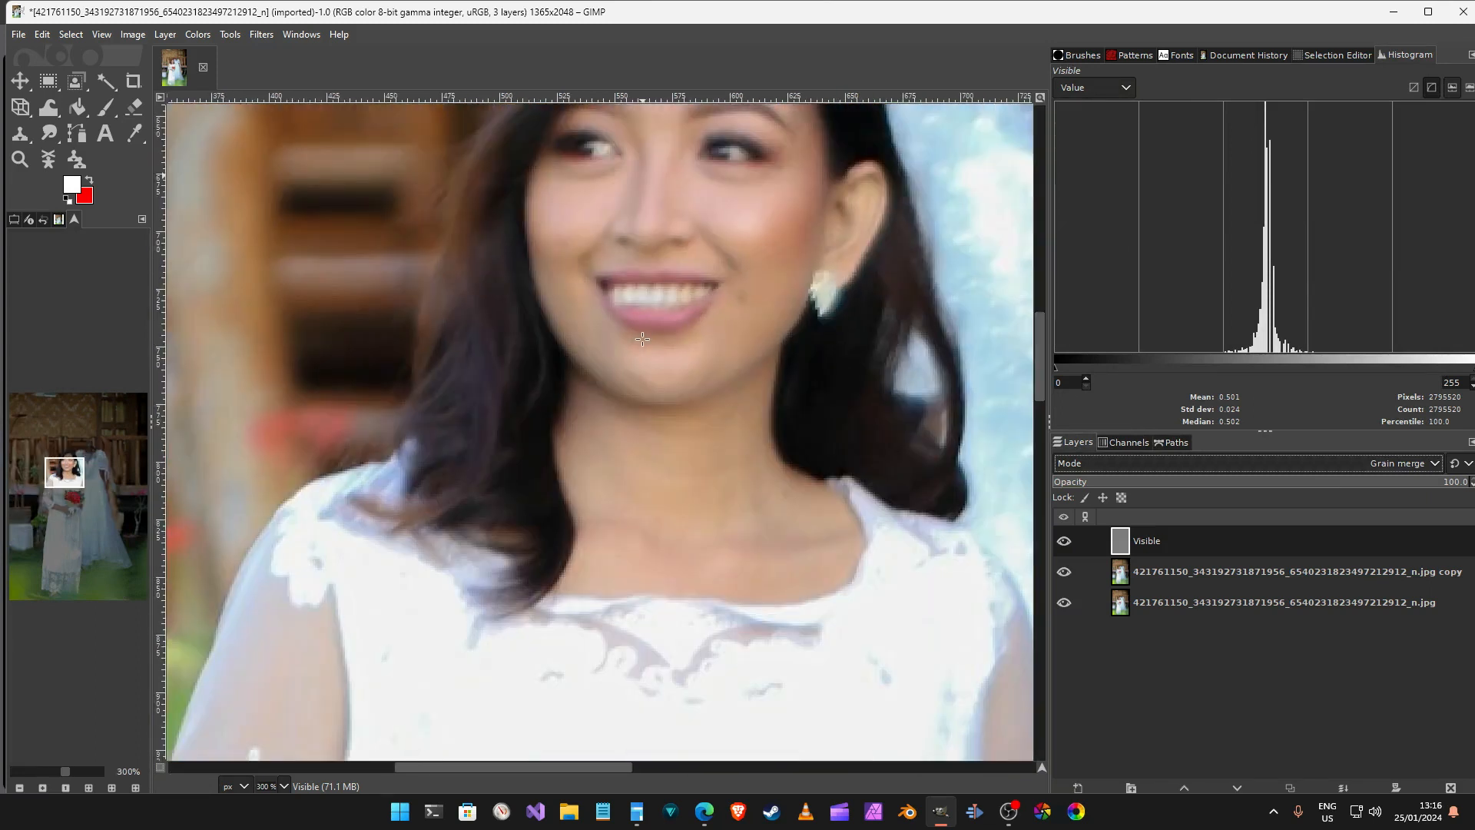
{"action": "left_click", "coordinate": [1120, 544]}
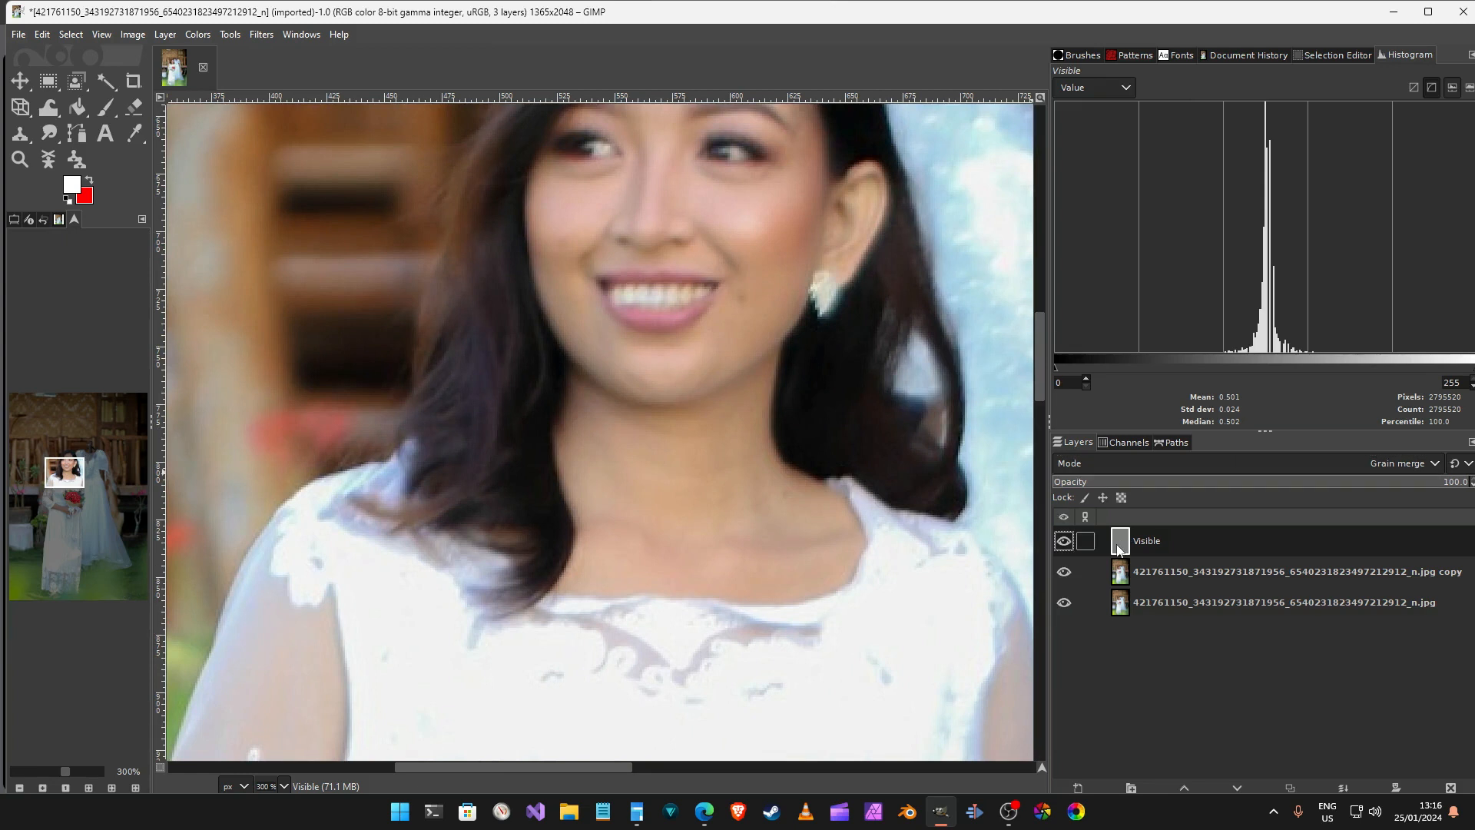
{"action": "right_click", "coordinate": [1118, 547]}
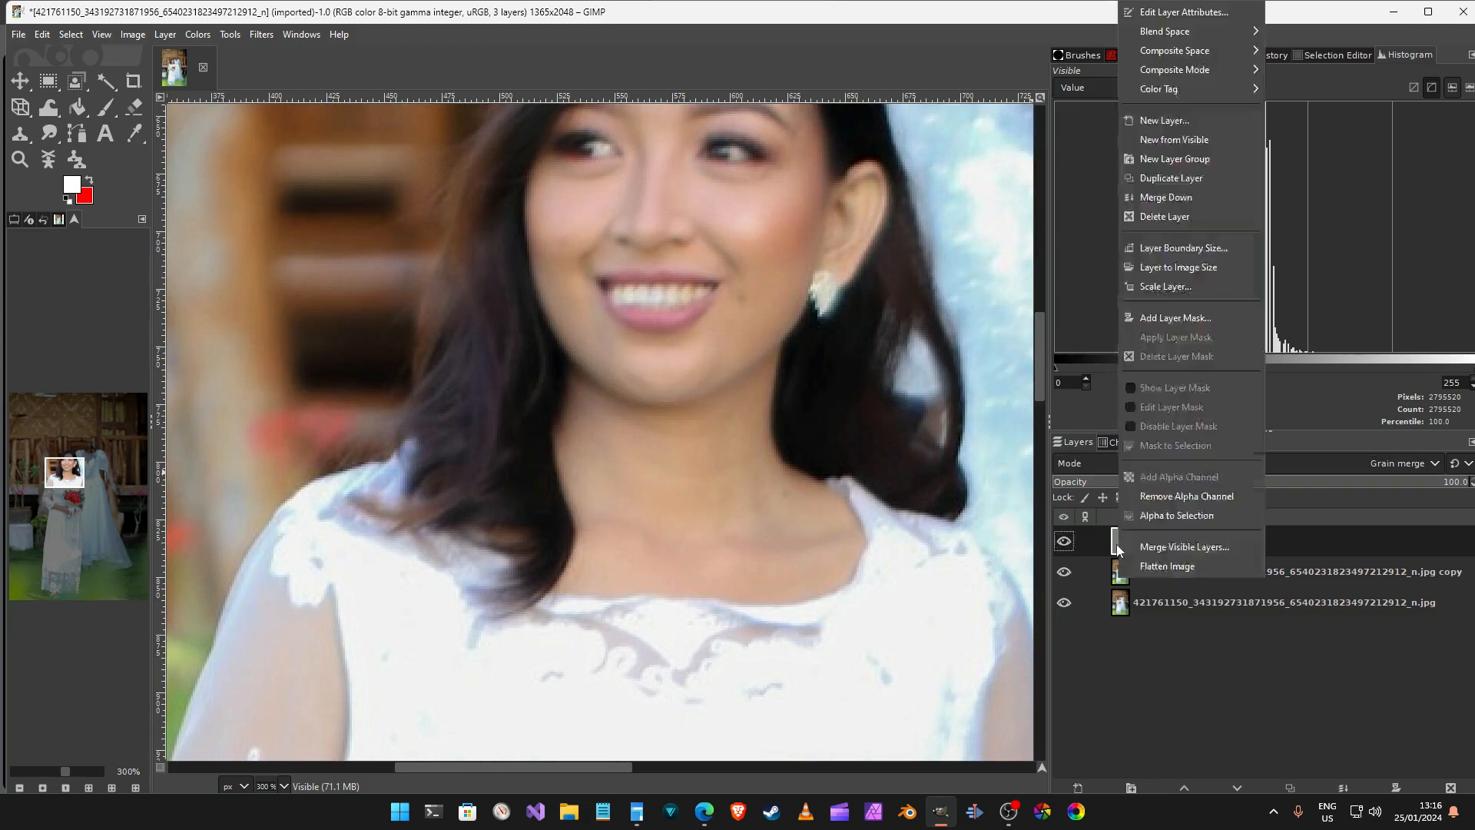
{"action": "left_click", "coordinate": [1103, 653]}
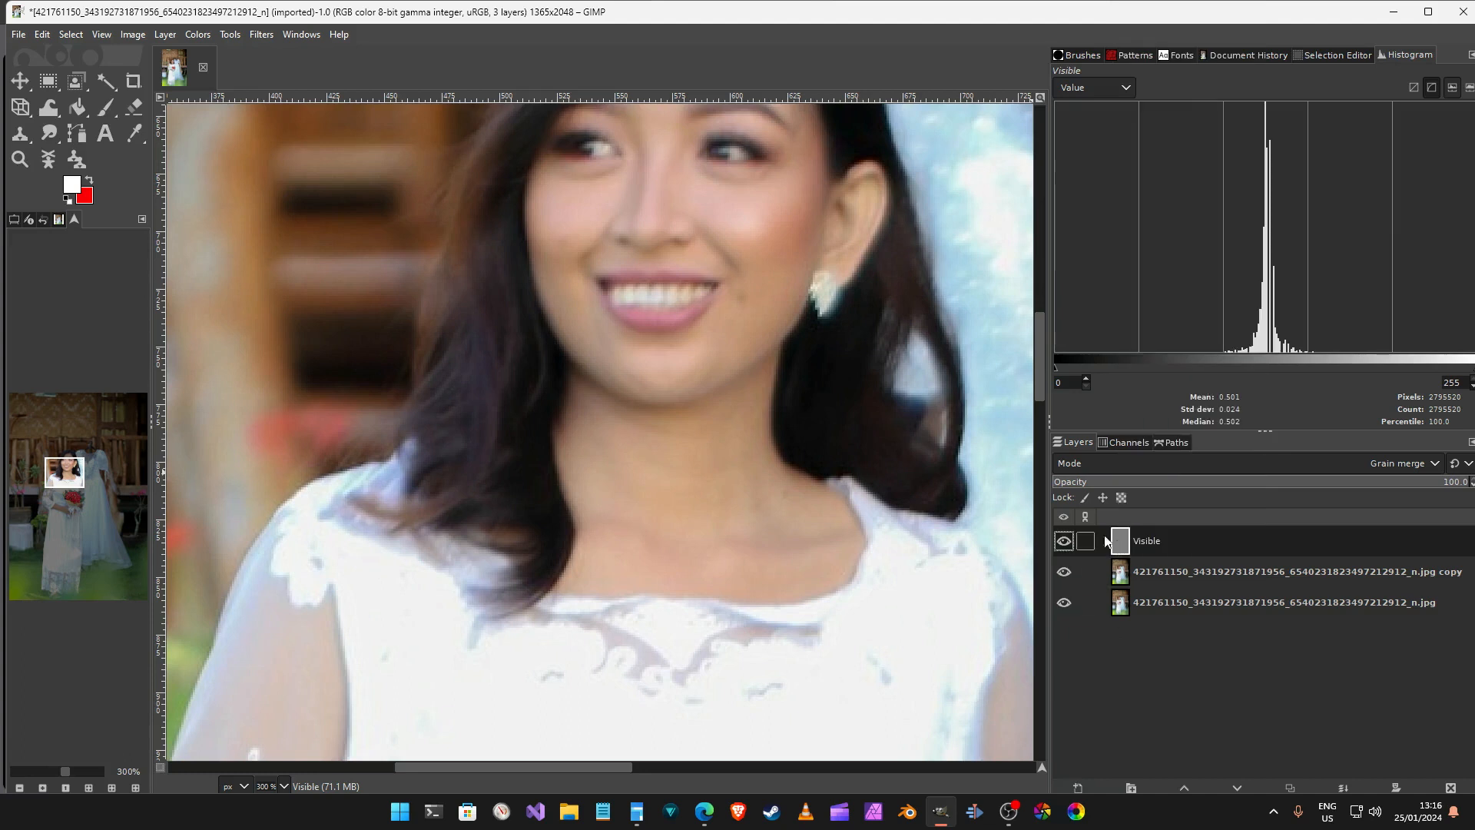
Try Brightness-Contrast on the Visible layer with the contrast raised to 68
{"action": "left_click", "coordinate": [228, 34]}
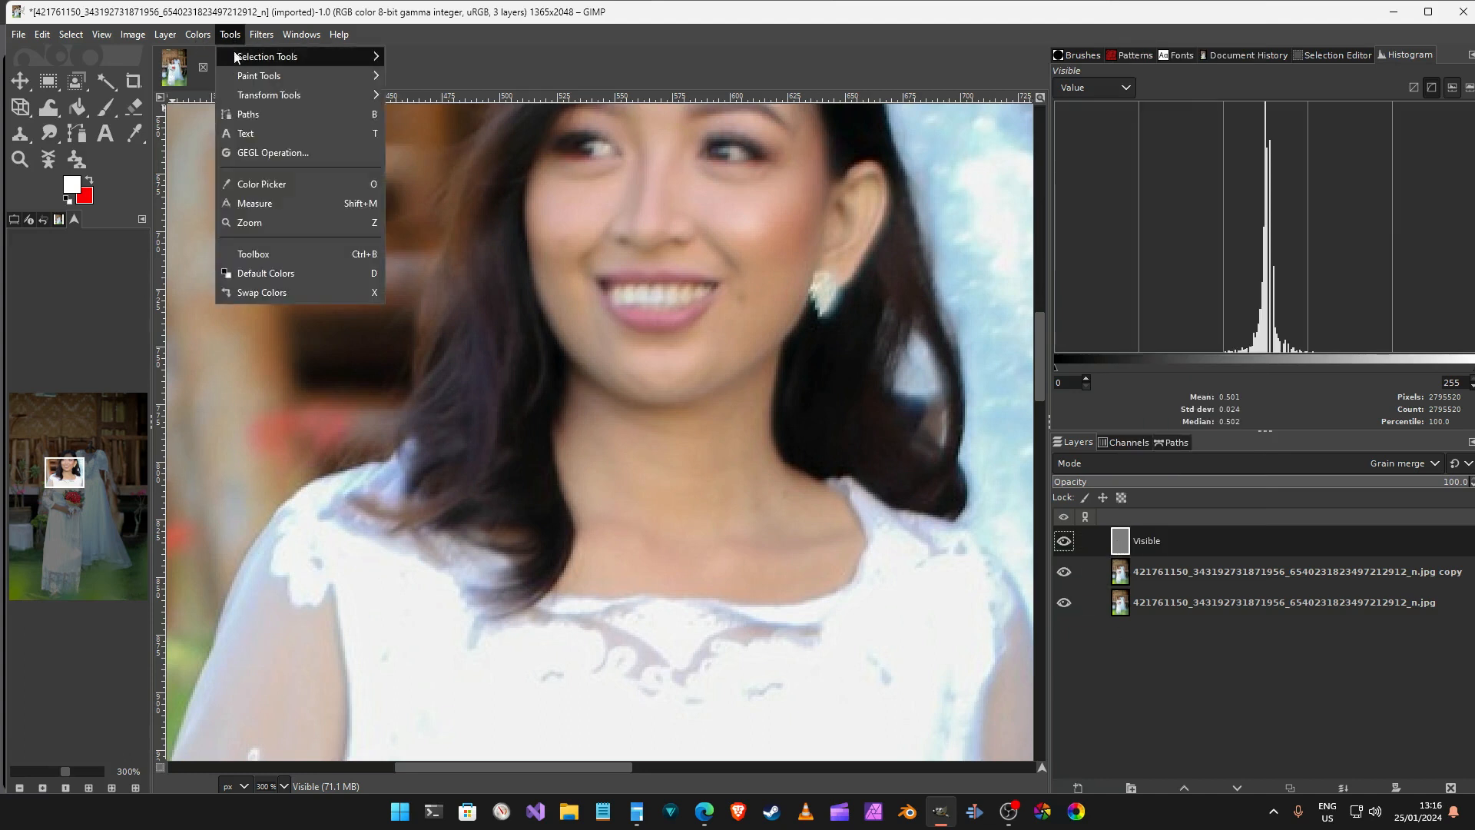
{"action": "mouse_move", "coordinate": [188, 35]}
{"action": "left_click", "coordinate": [213, 190]}
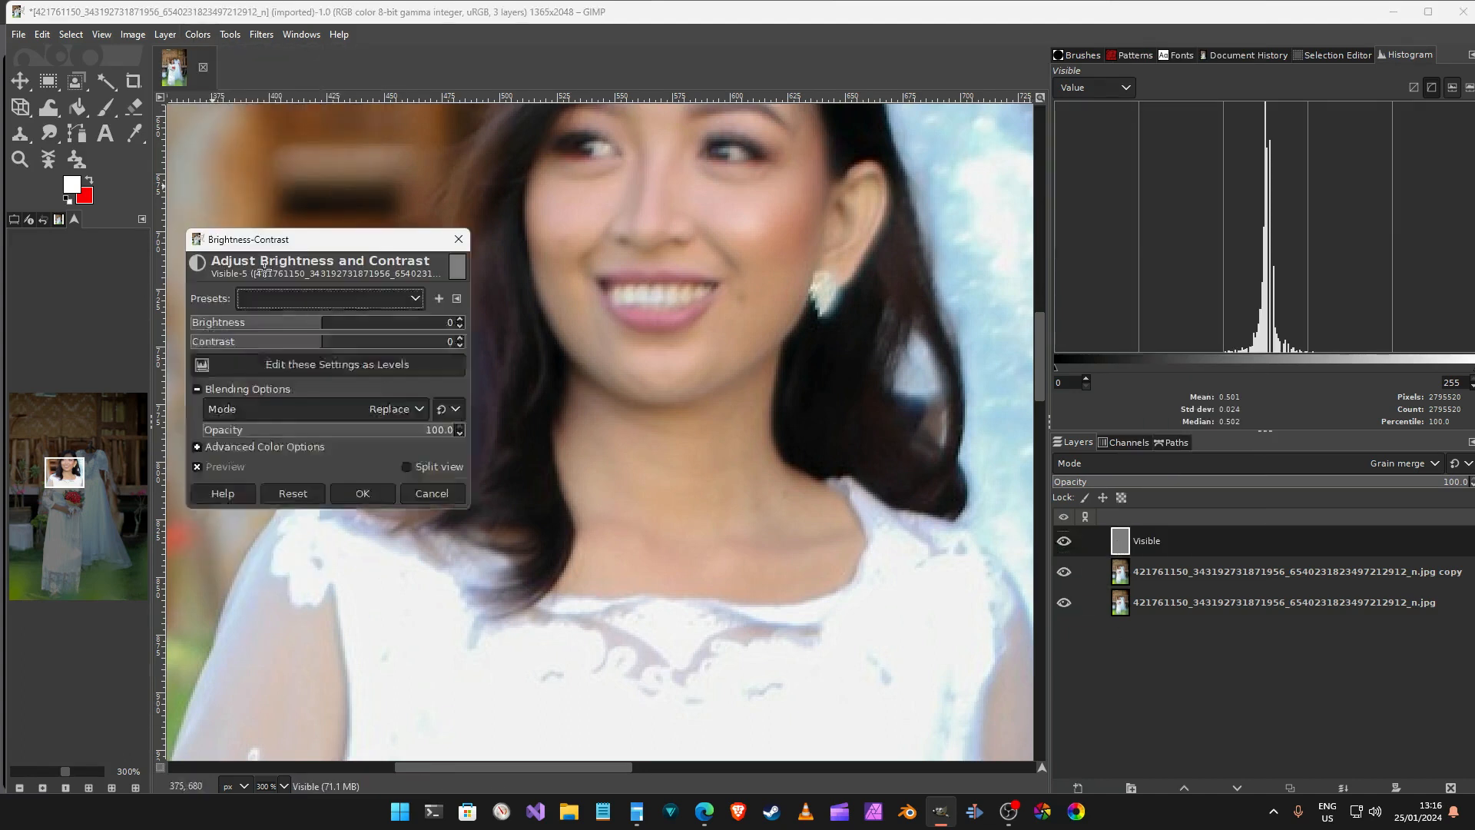
{"action": "left_click_drag", "start_coordinate": [317, 343], "coordinate": [342, 338]}
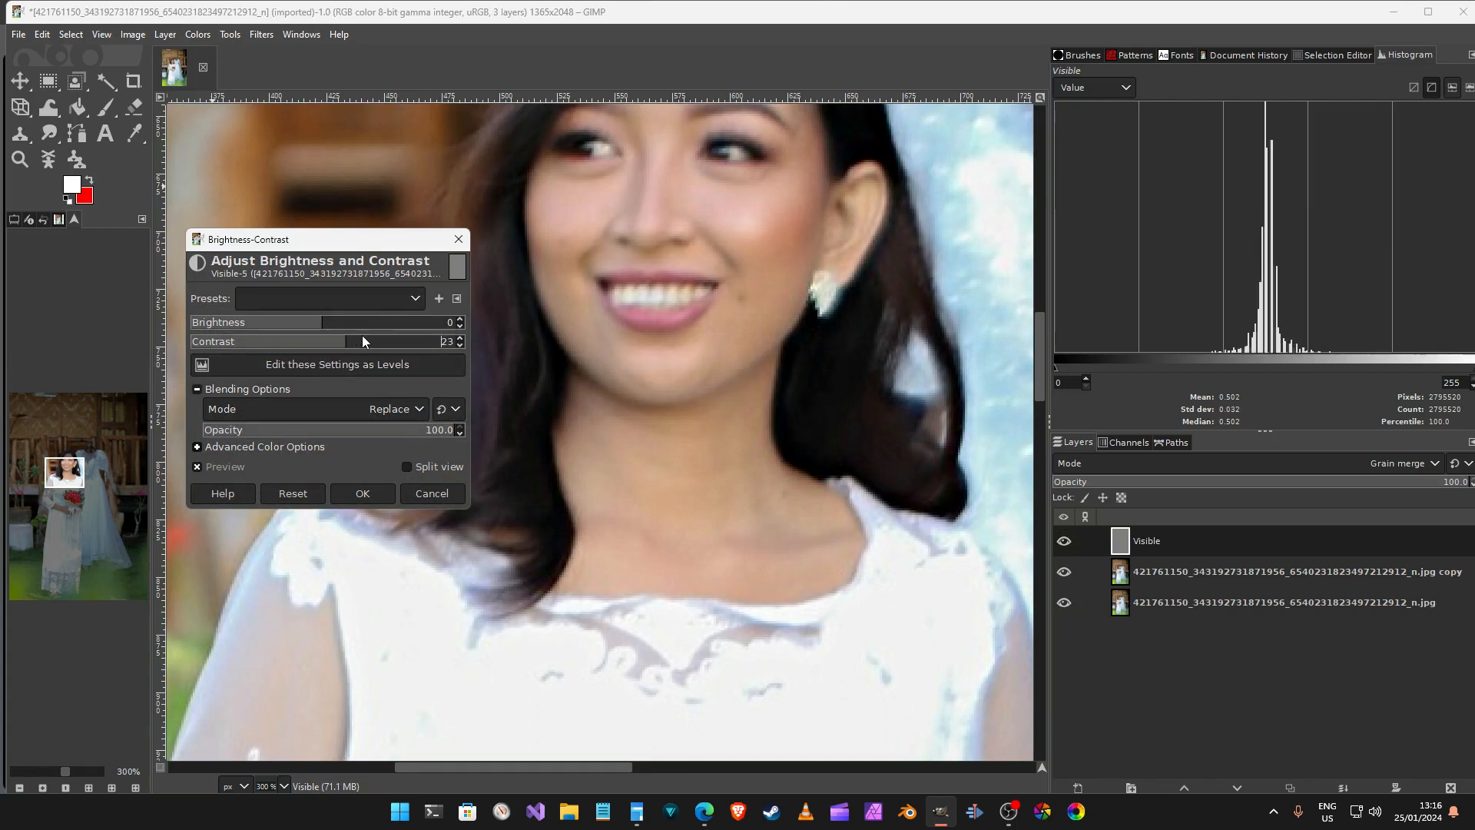
{"action": "left_click_drag", "start_coordinate": [339, 349], "coordinate": [393, 350]}
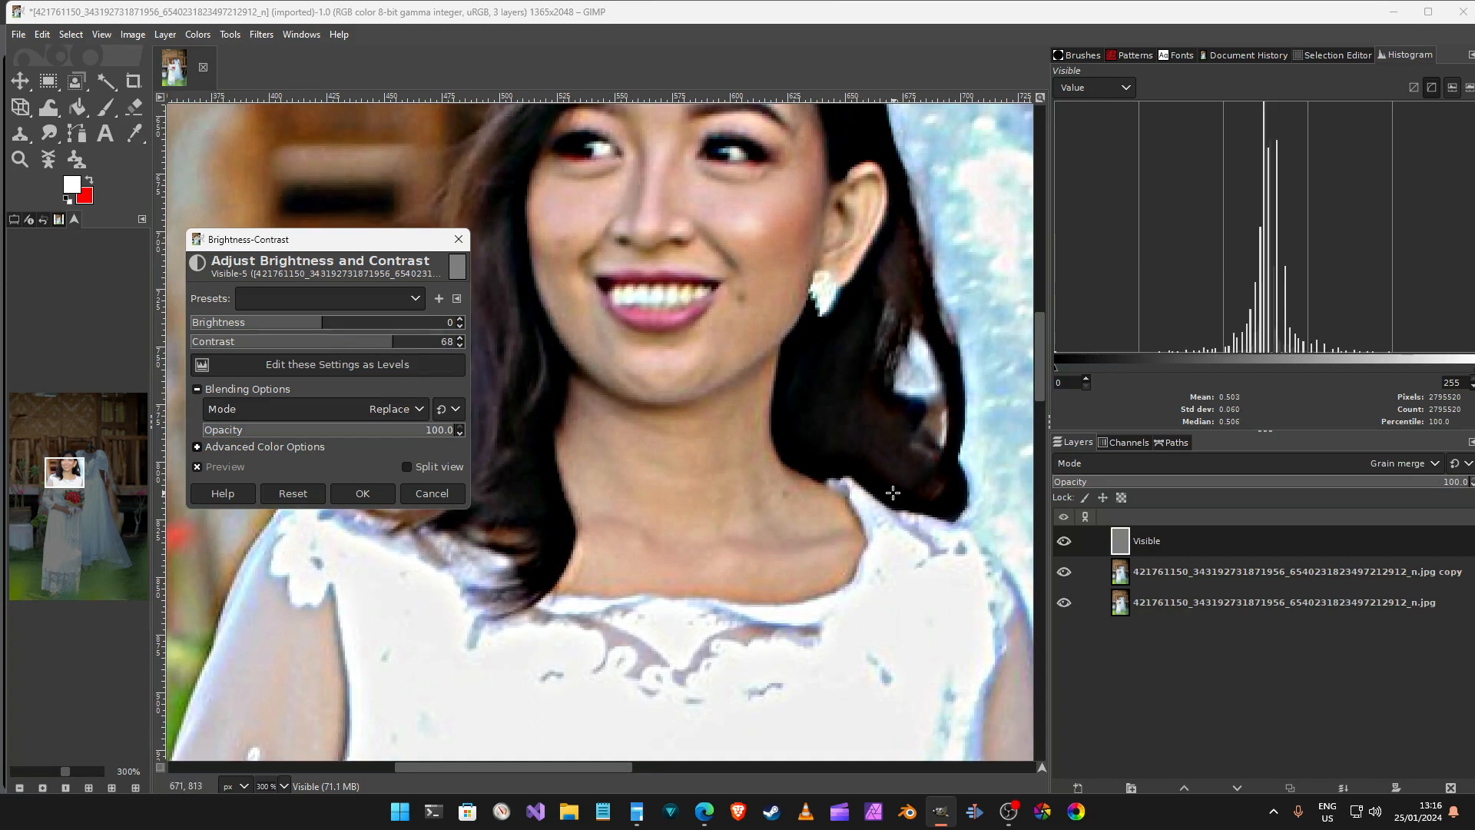
Examine the high-contrast preview on the face, dress and background, and discard the Brightness-Contrast adjustment
{"action": "scroll", "coordinate": [888, 487], "scroll_direction": "down", "scroll_amount": 3}
{"action": "scroll", "coordinate": [844, 513], "scroll_direction": "down", "scroll_amount": 3, "text": "ctrl"}
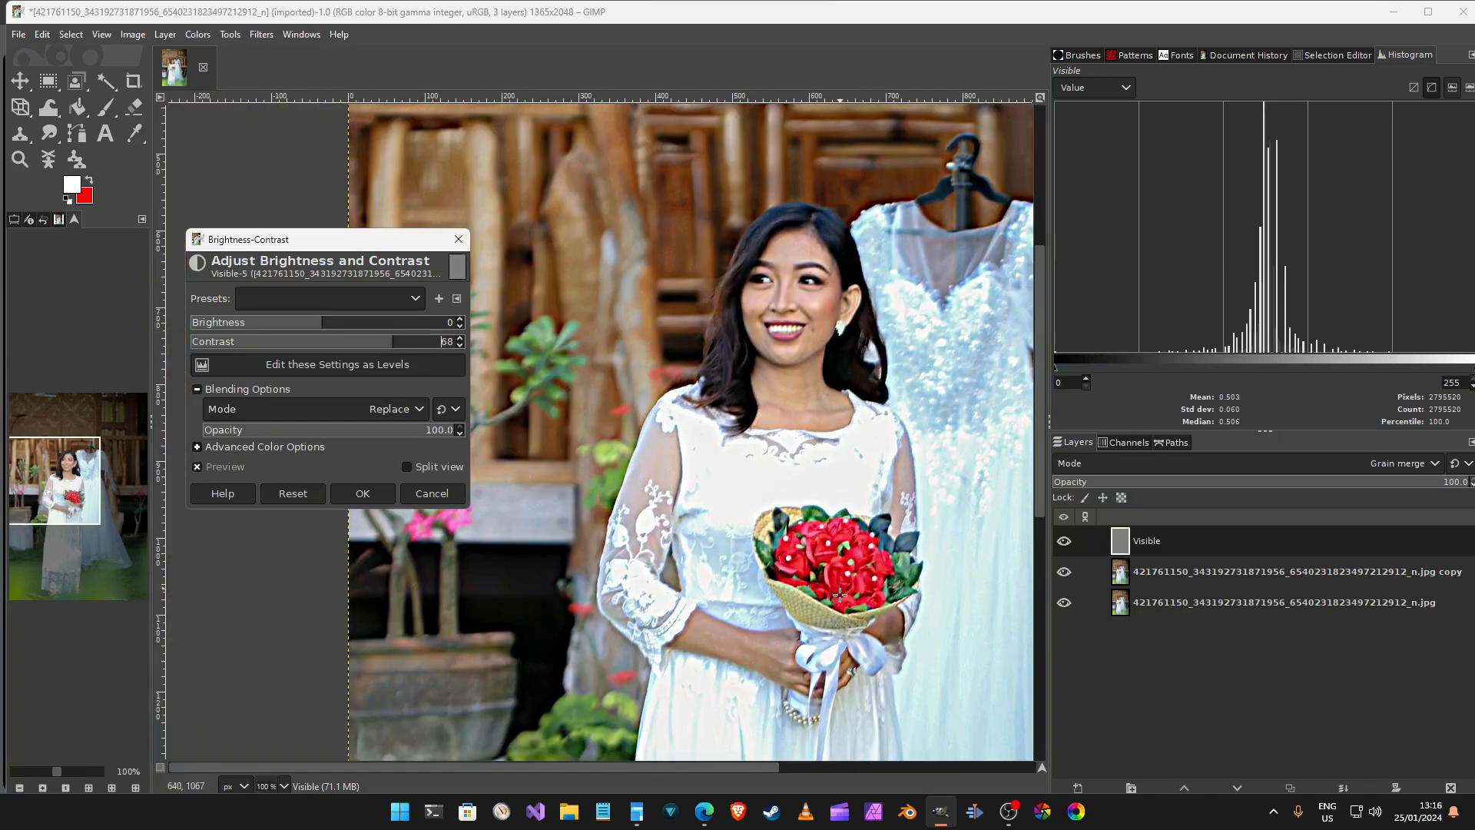
{"action": "scroll", "coordinate": [609, 418], "scroll_direction": "up", "scroll_amount": 2, "text": "ctrl"}
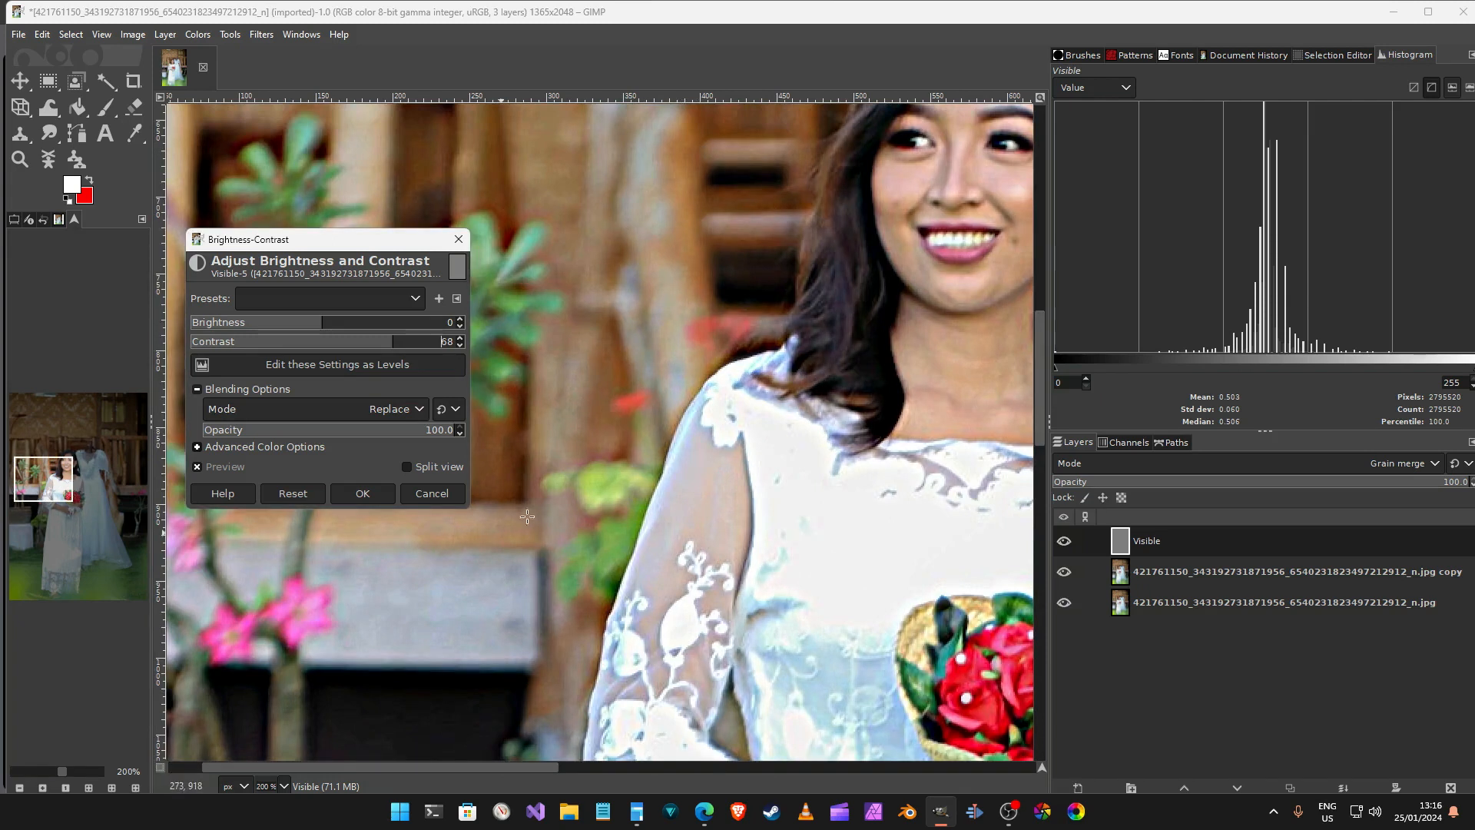
{"action": "scroll", "coordinate": [609, 367], "scroll_direction": "down", "scroll_amount": 2, "text": "ctrl"}
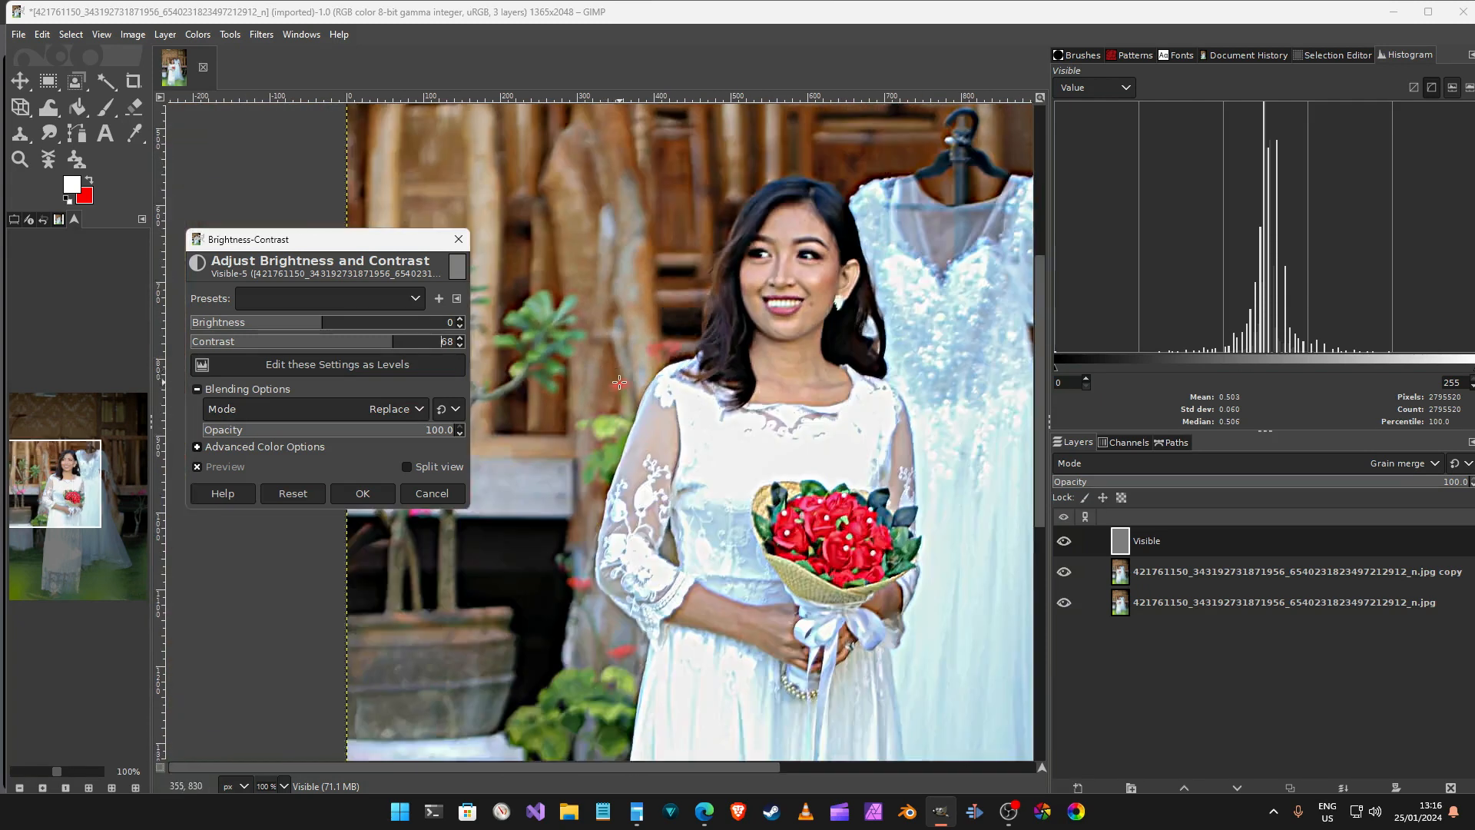
{"action": "scroll", "coordinate": [728, 312], "scroll_direction": "up", "scroll_amount": 3, "text": "ctrl"}
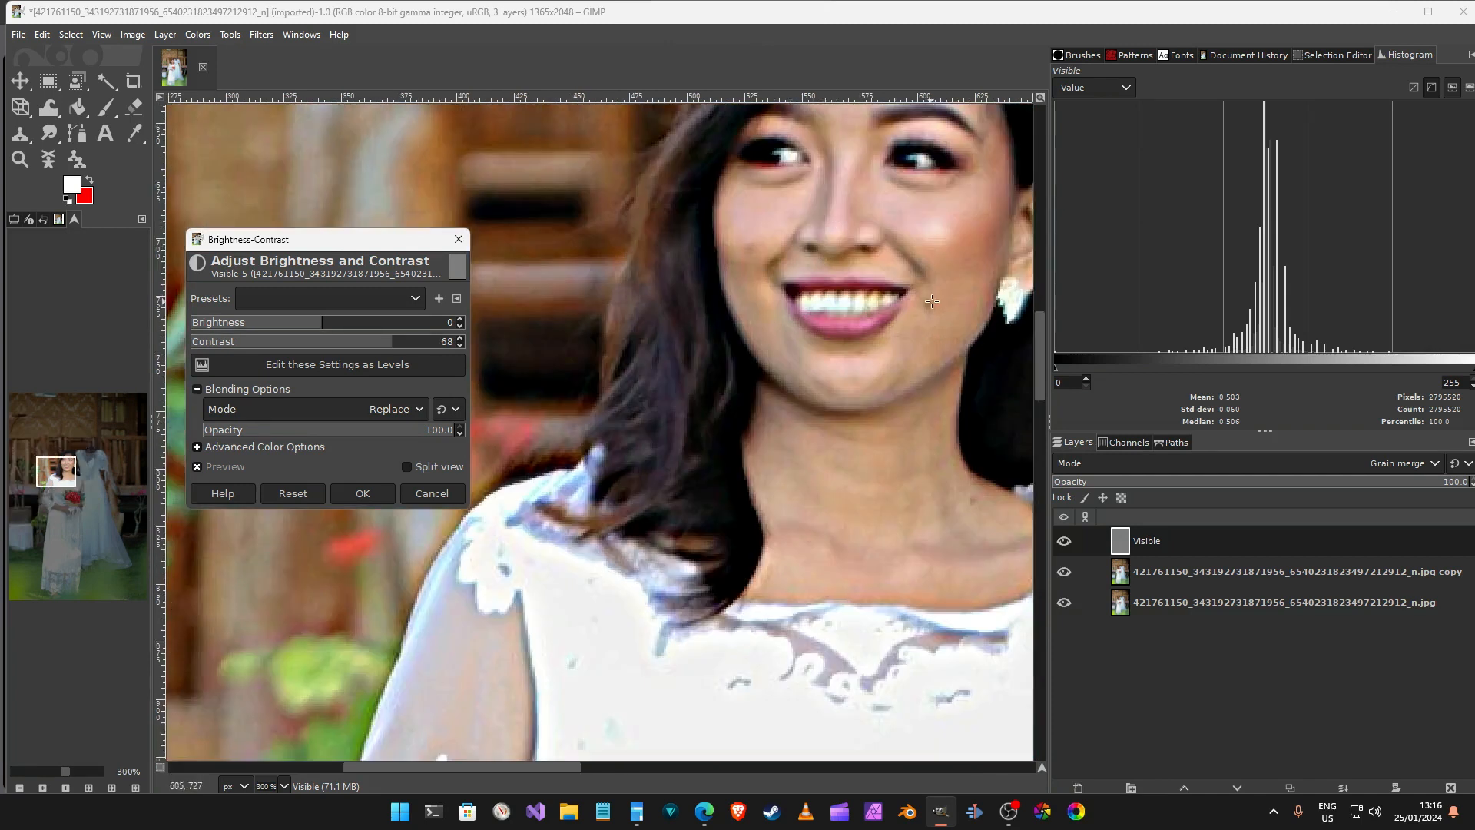
{"action": "scroll", "coordinate": [828, 567], "scroll_direction": "down", "scroll_amount": 3}
{"action": "scroll", "coordinate": [826, 563], "scroll_direction": "up", "scroll_amount": 3}
{"action": "scroll", "coordinate": [843, 456], "scroll_direction": "up", "scroll_amount": 1}
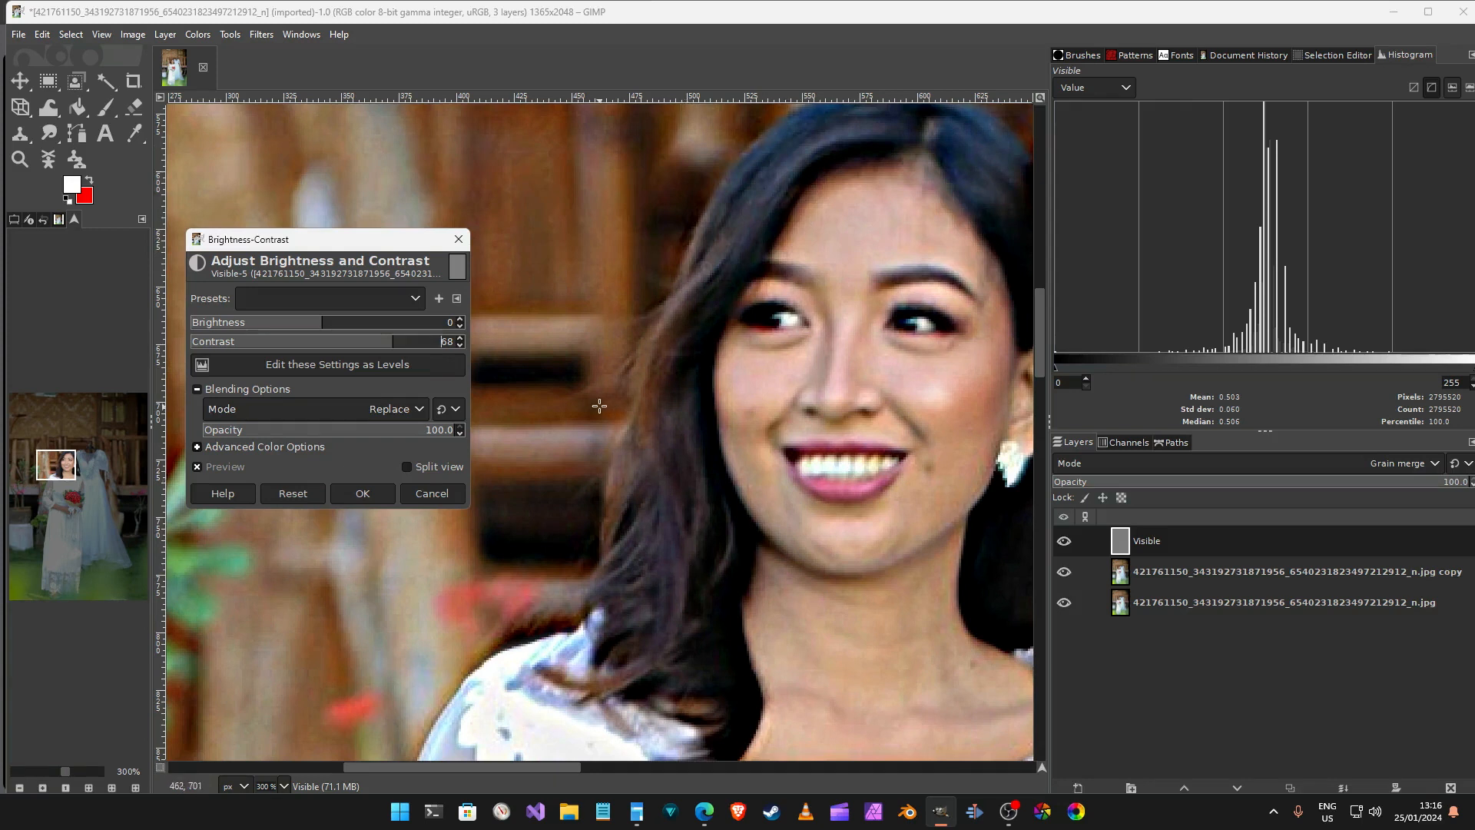
{"action": "left_click", "coordinate": [441, 496]}
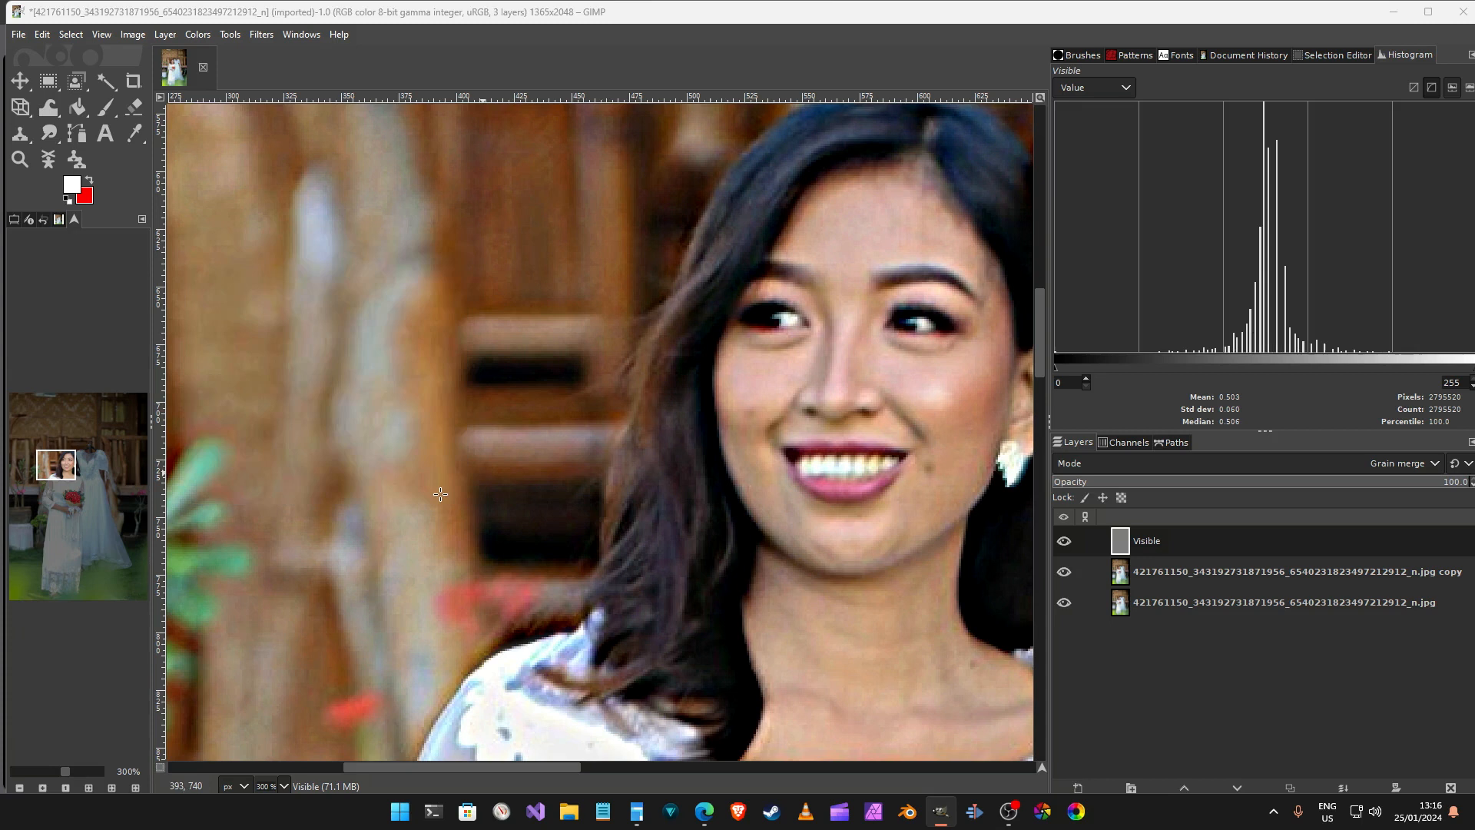
Duplicate the Visible layer and add a Black (full transparency) layer mask to the copy
{"action": "right_click", "coordinate": [1126, 545]}
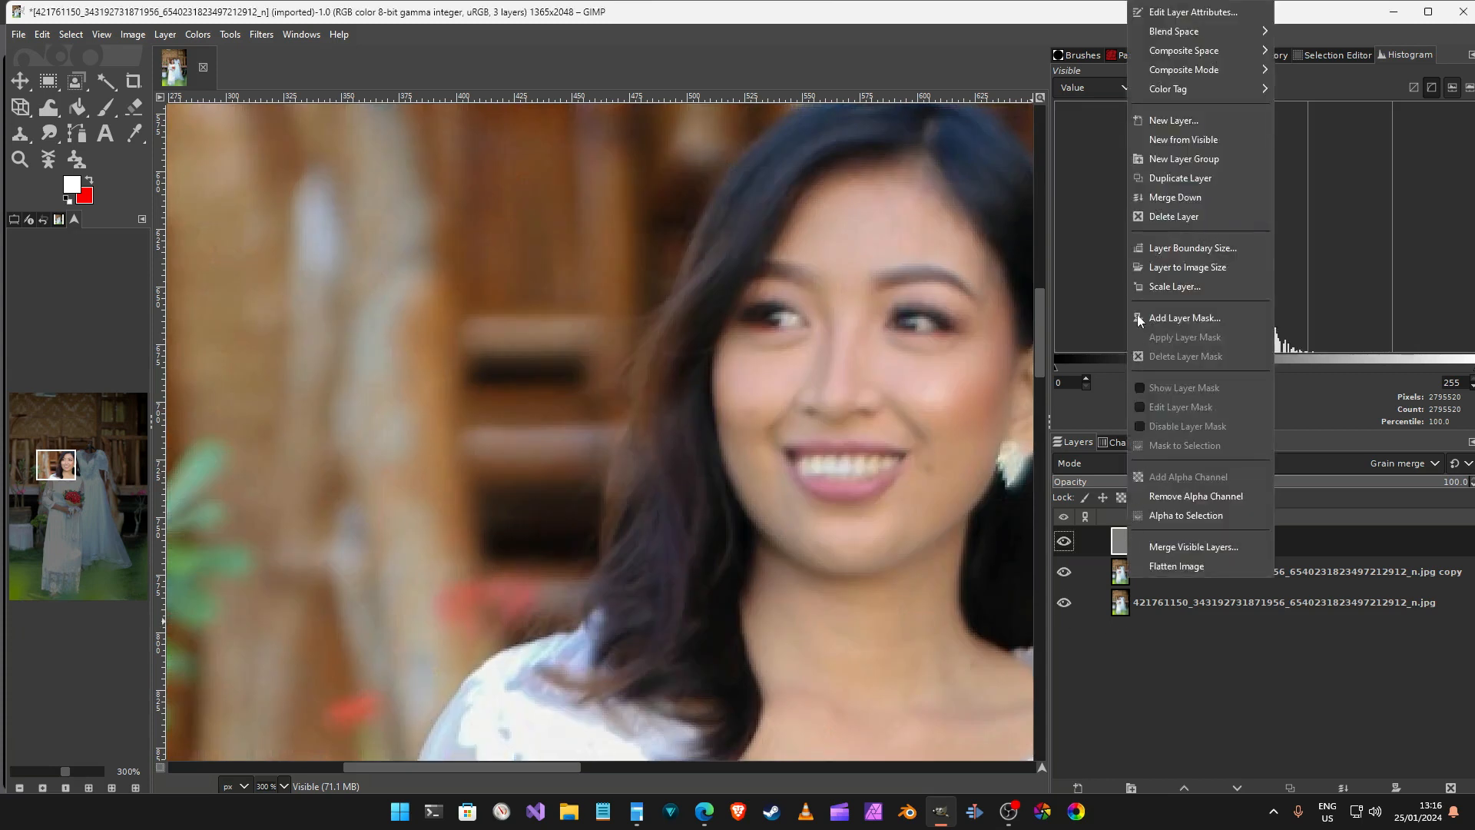
{"action": "left_click", "coordinate": [1172, 180]}
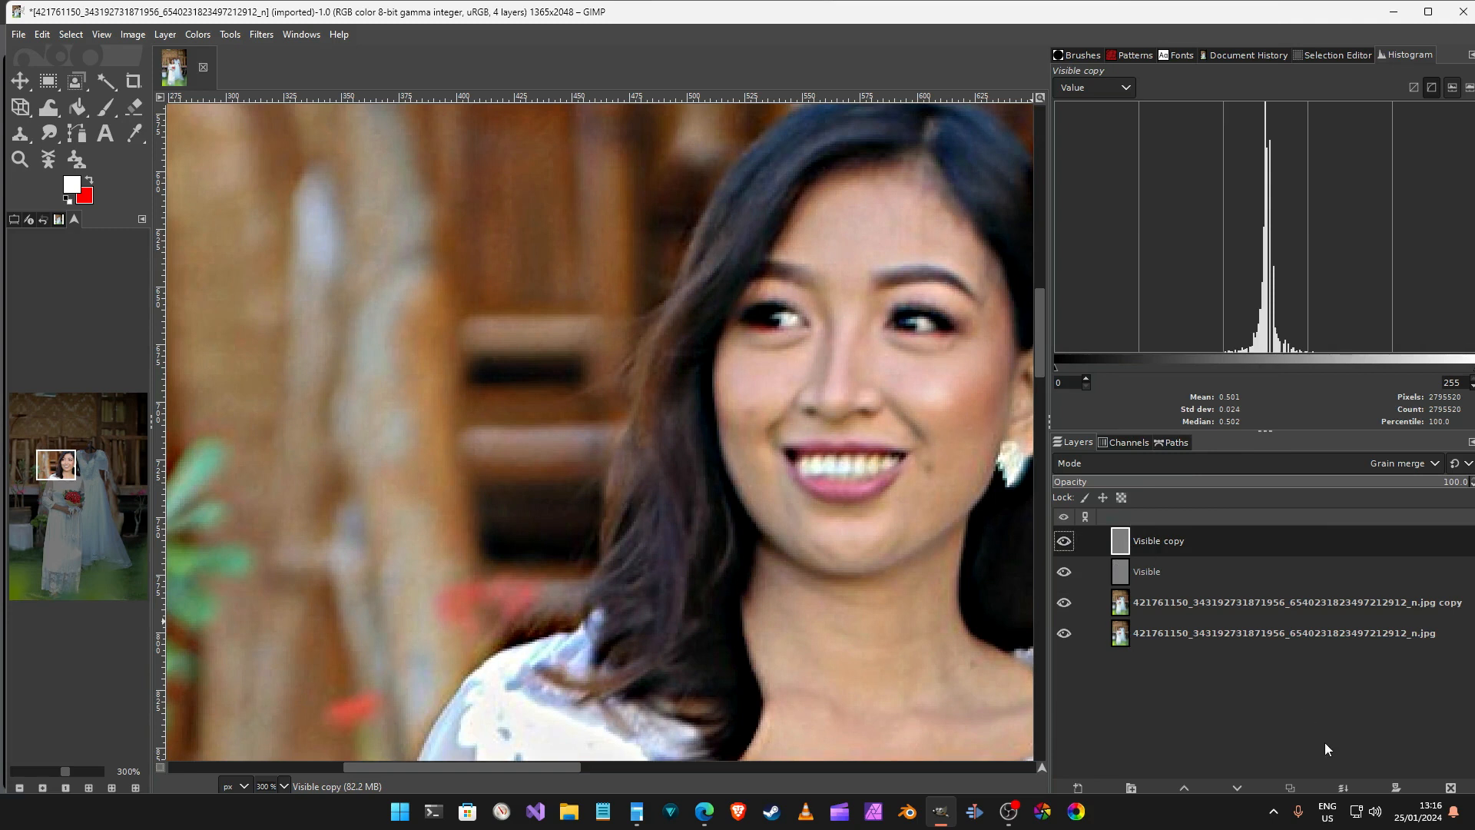
{"action": "left_click", "coordinate": [1427, 13]}
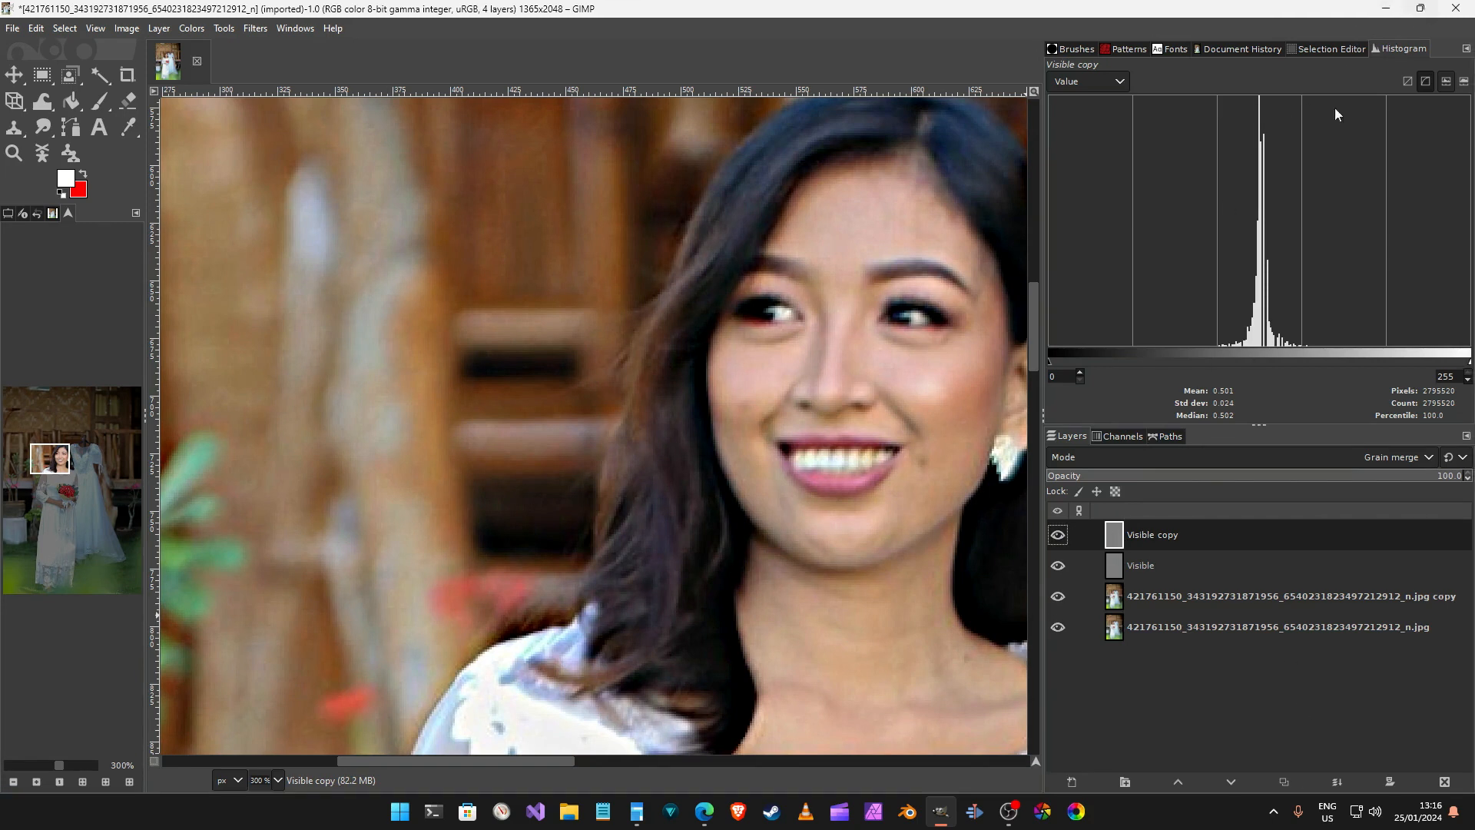
{"action": "right_click", "coordinate": [1116, 543]}
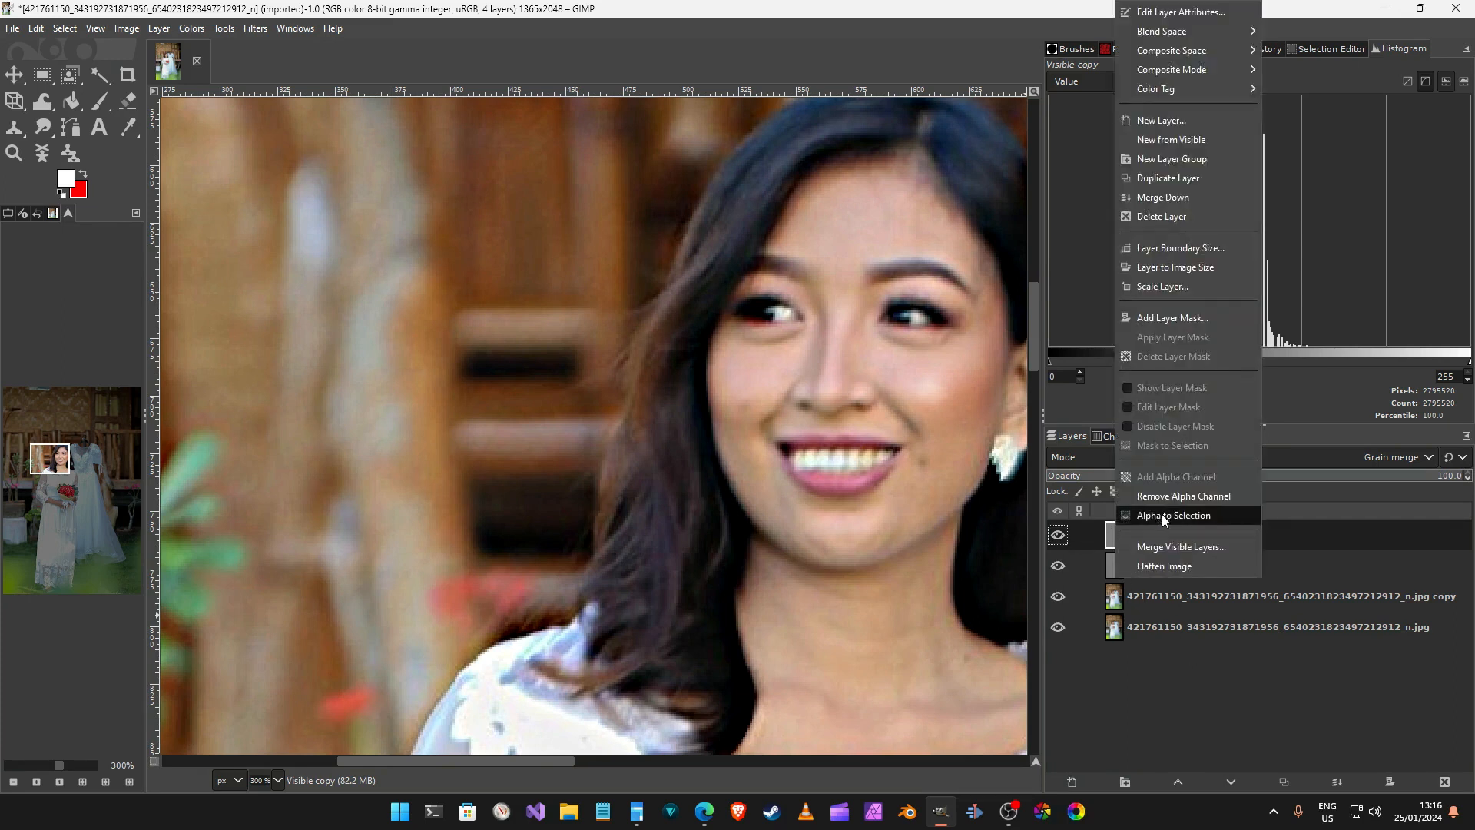
{"action": "left_click", "coordinate": [1182, 319]}
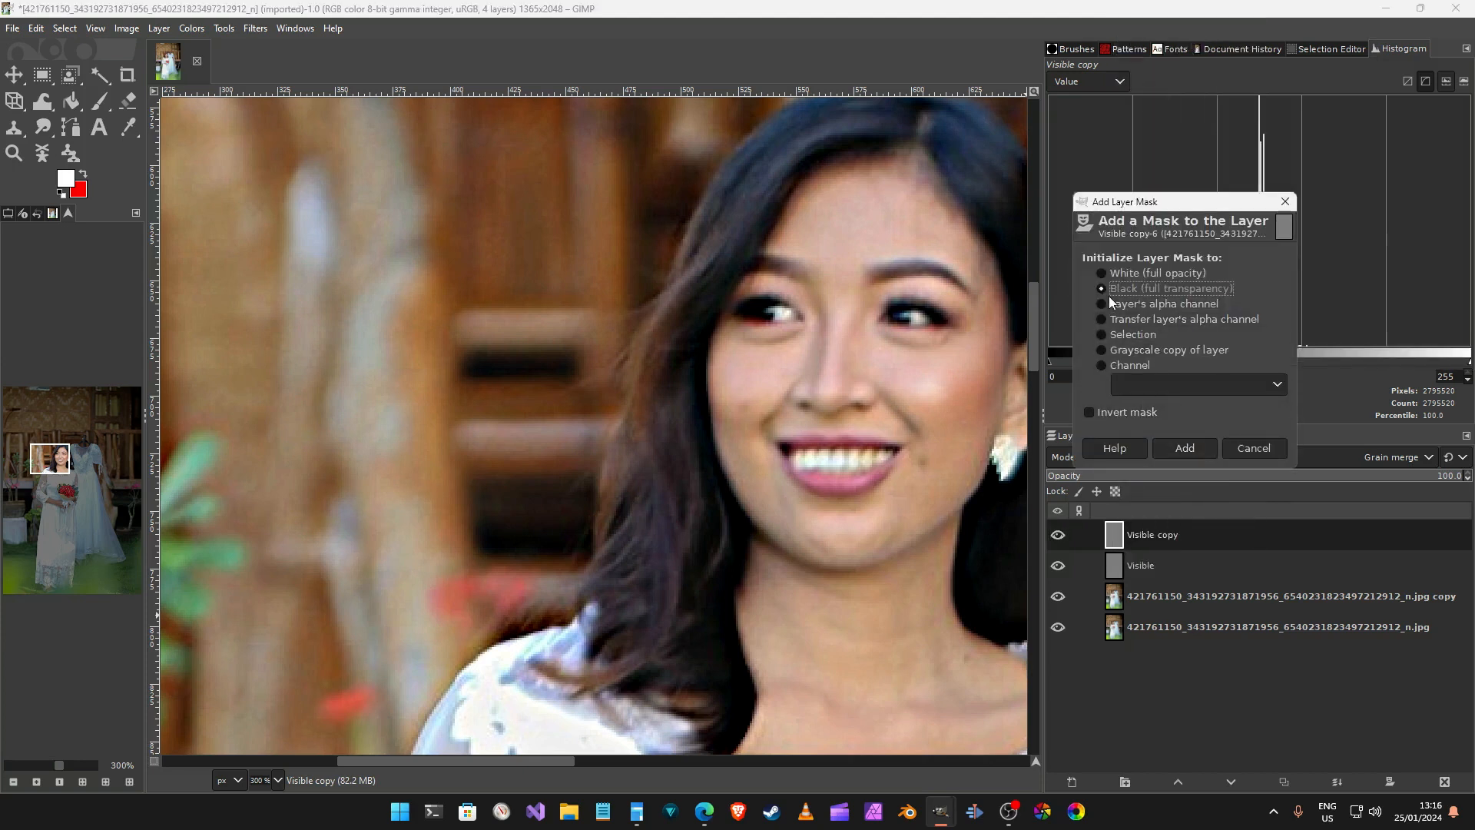
{"action": "left_click", "coordinate": [1169, 443]}
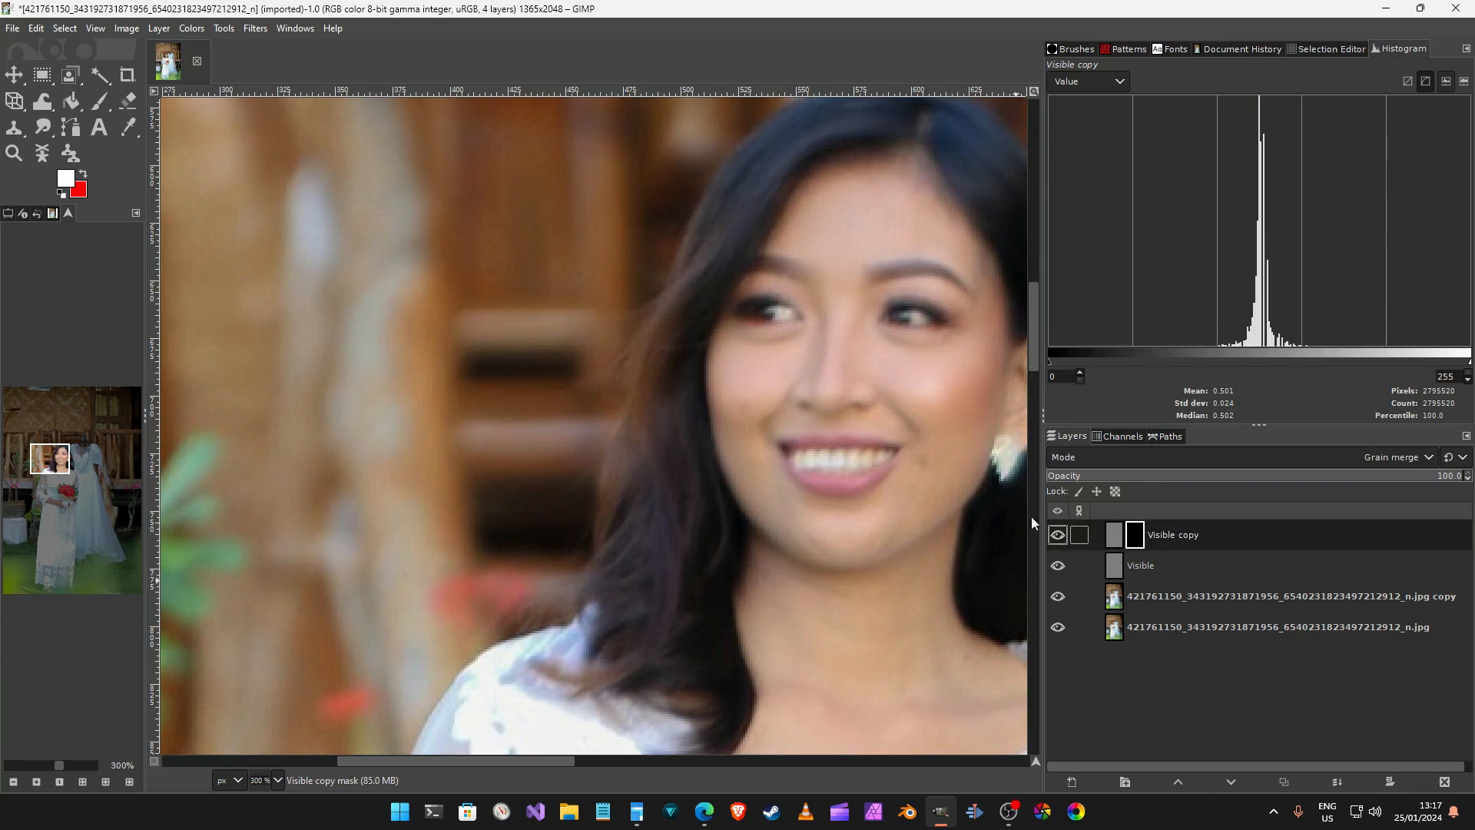
Paint white with the Paintbrush on the copy's mask over the woman's eyes, eyebrows, nose and mouth
{"action": "left_click", "coordinate": [91, 112]}
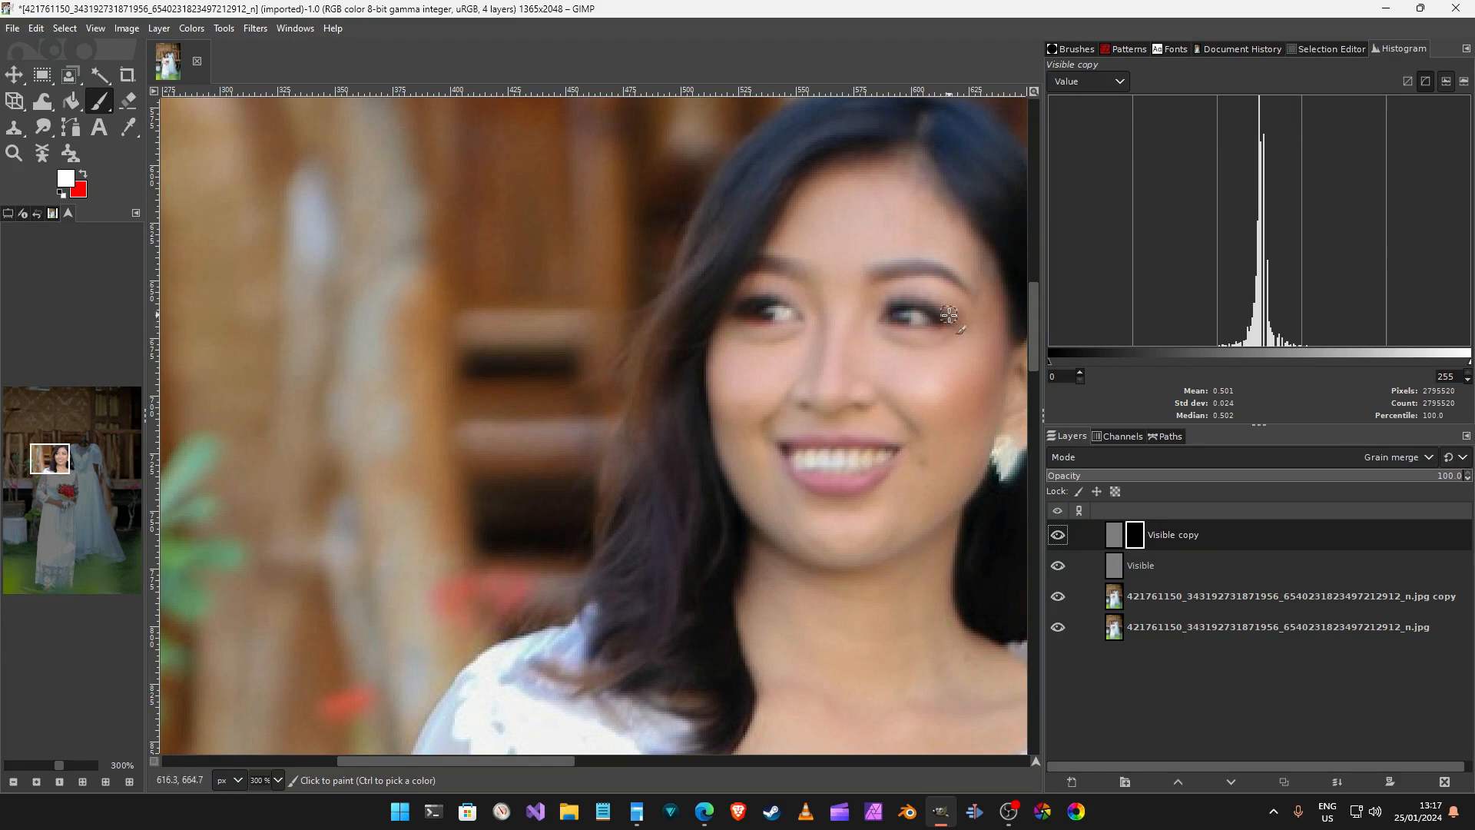
{"action": "mouse_move", "coordinate": [953, 321]}
{"action": "left_mouse_down"}
{"action": "mouse_move", "coordinate": [880, 317]}
{"action": "mouse_move", "coordinate": [940, 324]}
{"action": "mouse_move", "coordinate": [911, 315]}
{"action": "left_mouse_up"}
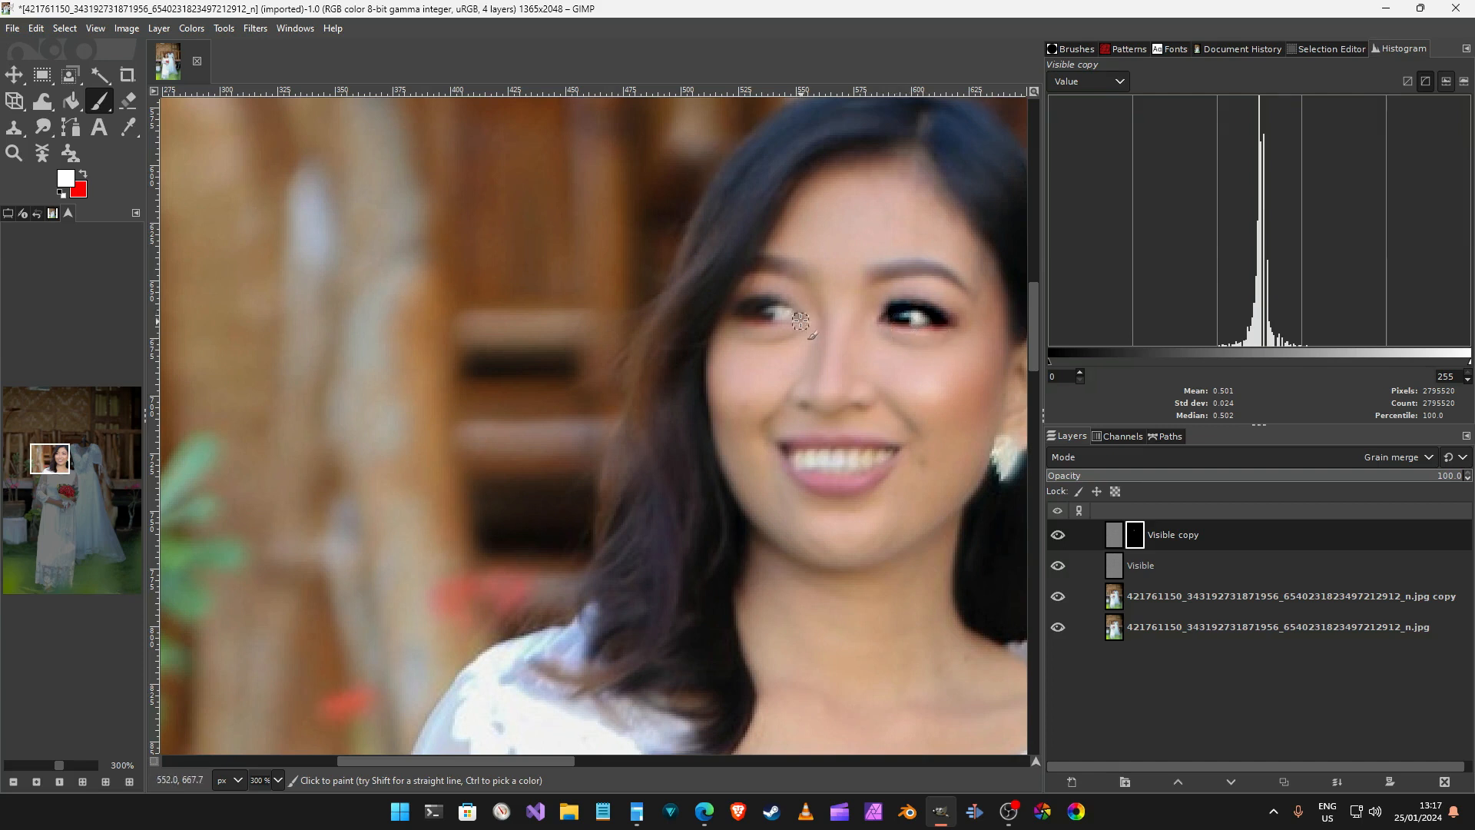
{"action": "mouse_move", "coordinate": [796, 320]}
{"action": "left_mouse_down"}
{"action": "mouse_move", "coordinate": [734, 317]}
{"action": "mouse_move", "coordinate": [795, 311]}
{"action": "mouse_move", "coordinate": [768, 317]}
{"action": "left_mouse_up"}
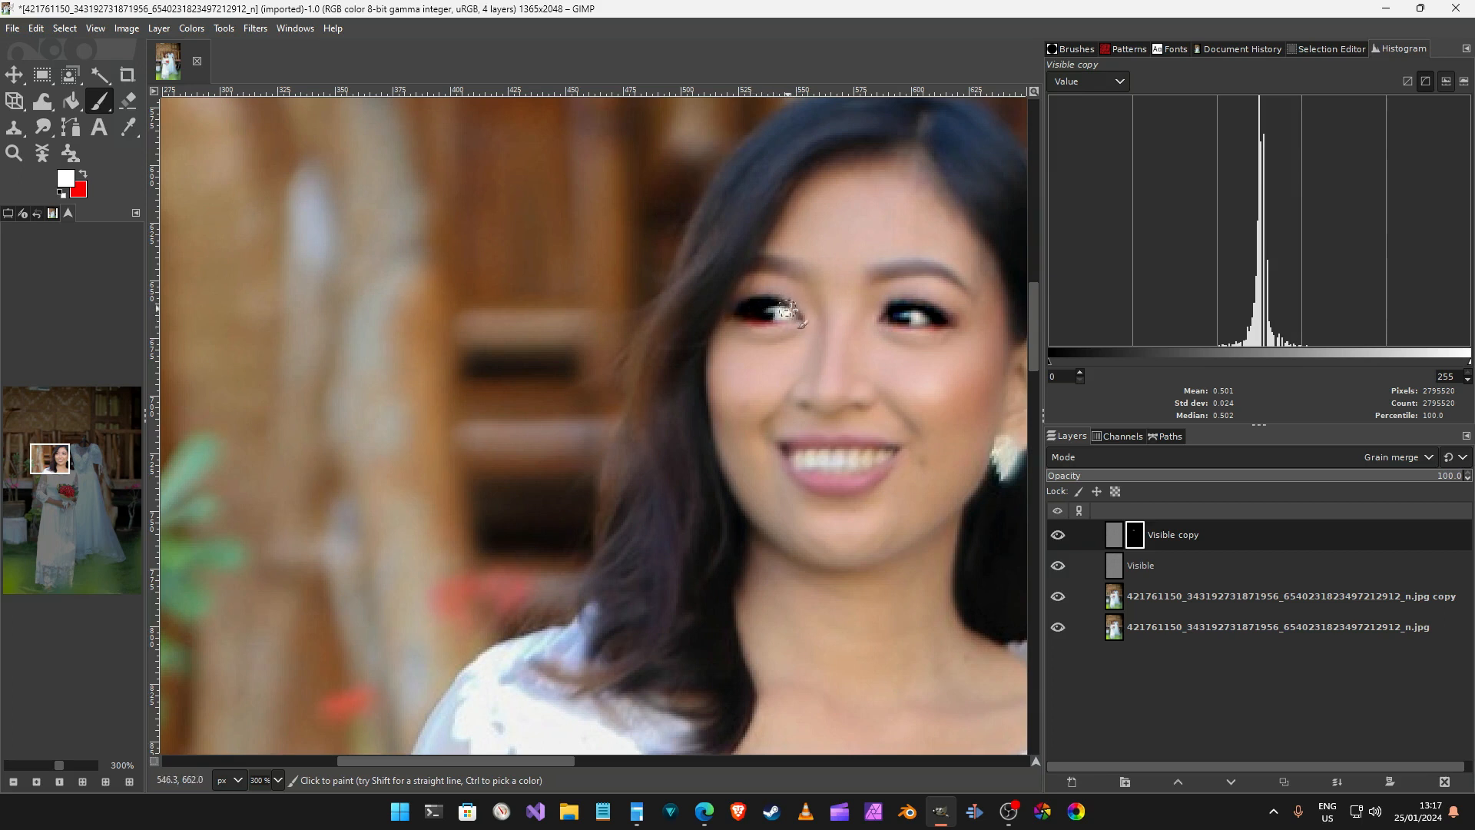
{"action": "mouse_move", "coordinate": [893, 284]}
{"action": "left_mouse_down"}
{"action": "mouse_move", "coordinate": [876, 282]}
{"action": "mouse_move", "coordinate": [960, 286]}
{"action": "mouse_move", "coordinate": [880, 273]}
{"action": "left_mouse_up"}
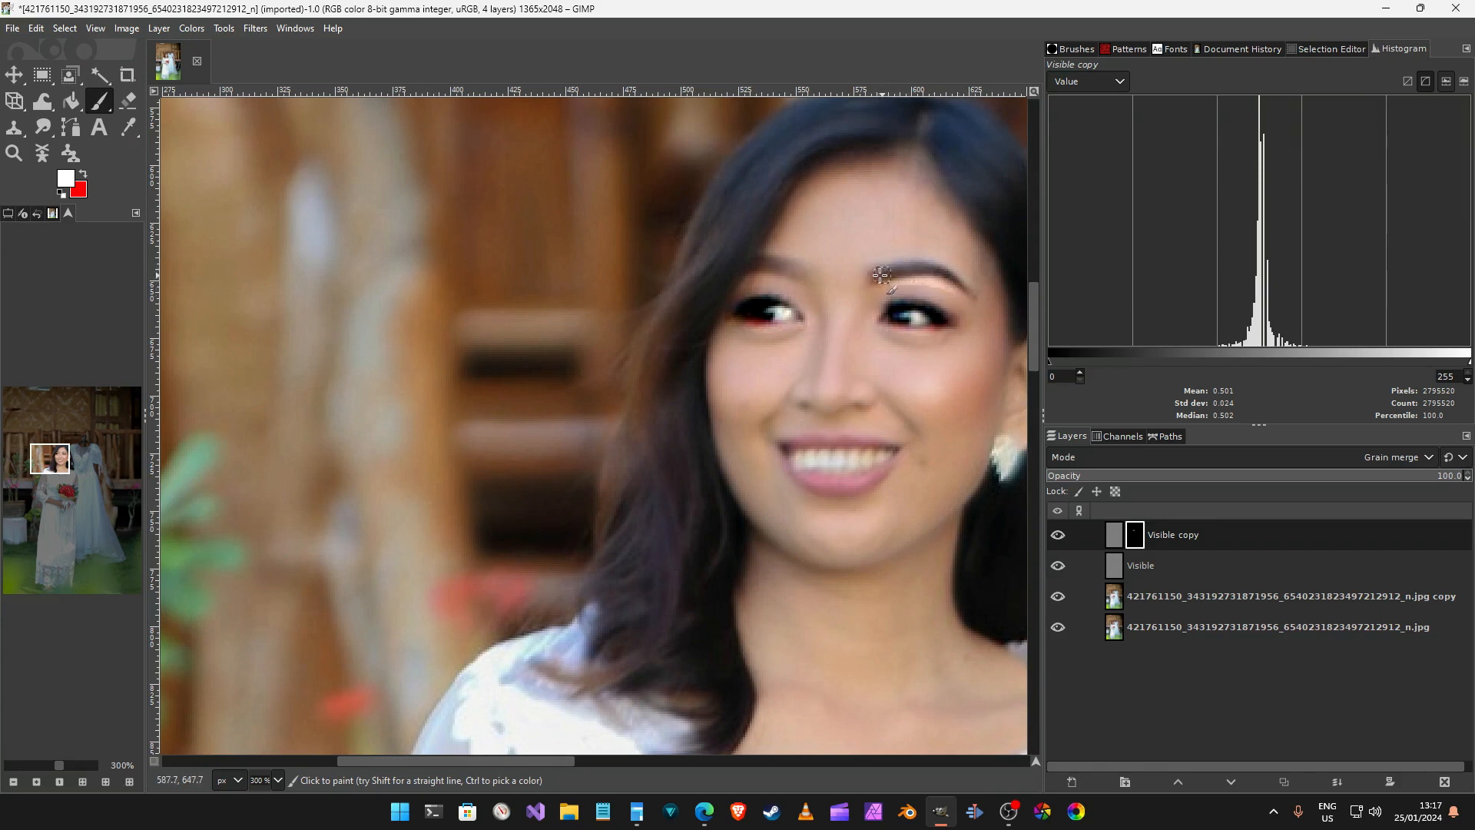
{"action": "left_click_drag", "start_coordinate": [795, 266], "coordinate": [743, 270]}
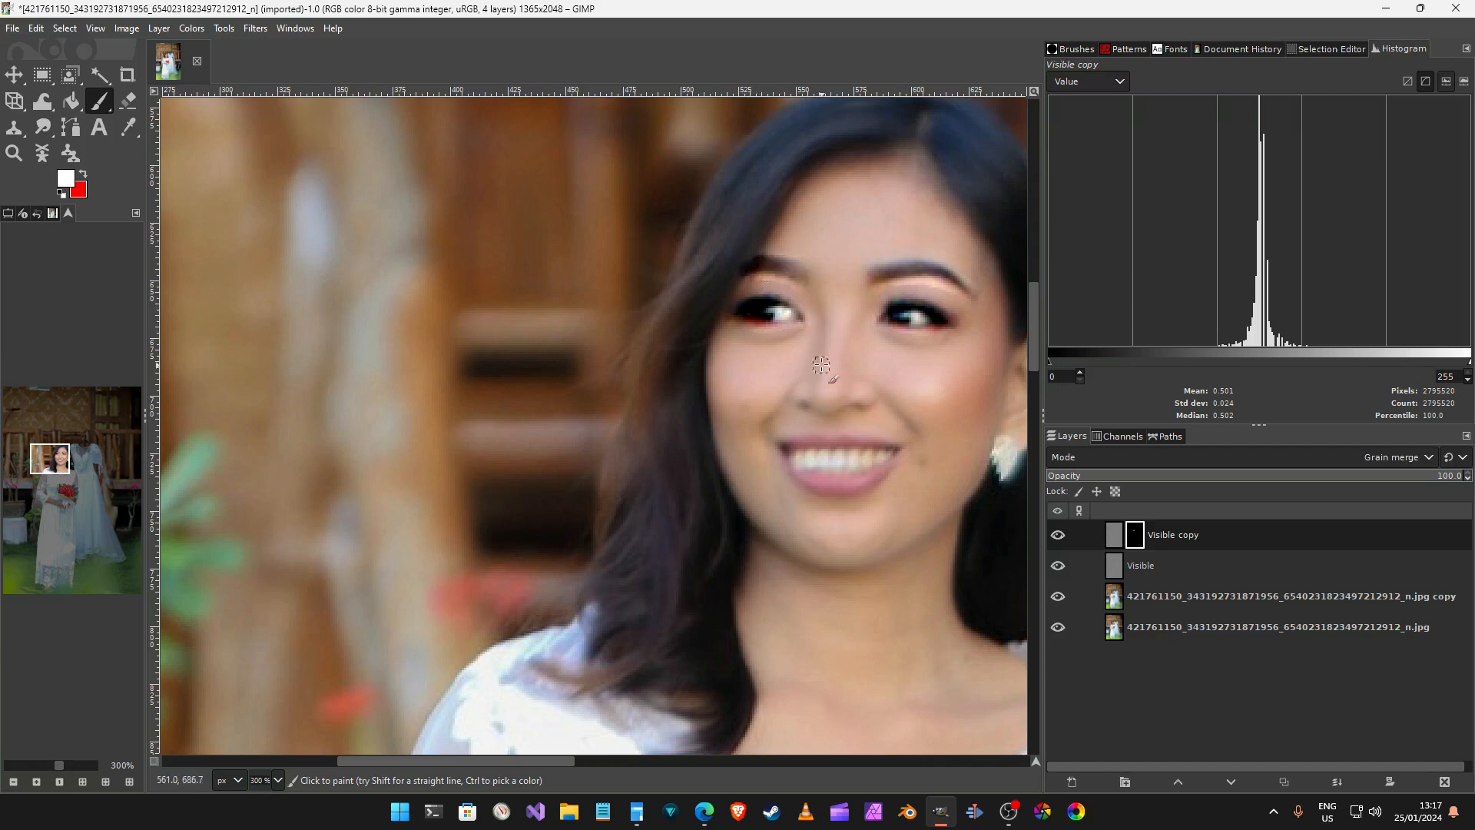
{"action": "mouse_move", "coordinate": [863, 406]}
{"action": "left_mouse_down"}
{"action": "mouse_move", "coordinate": [804, 410]}
{"action": "mouse_move", "coordinate": [847, 391]}
{"action": "left_mouse_up"}
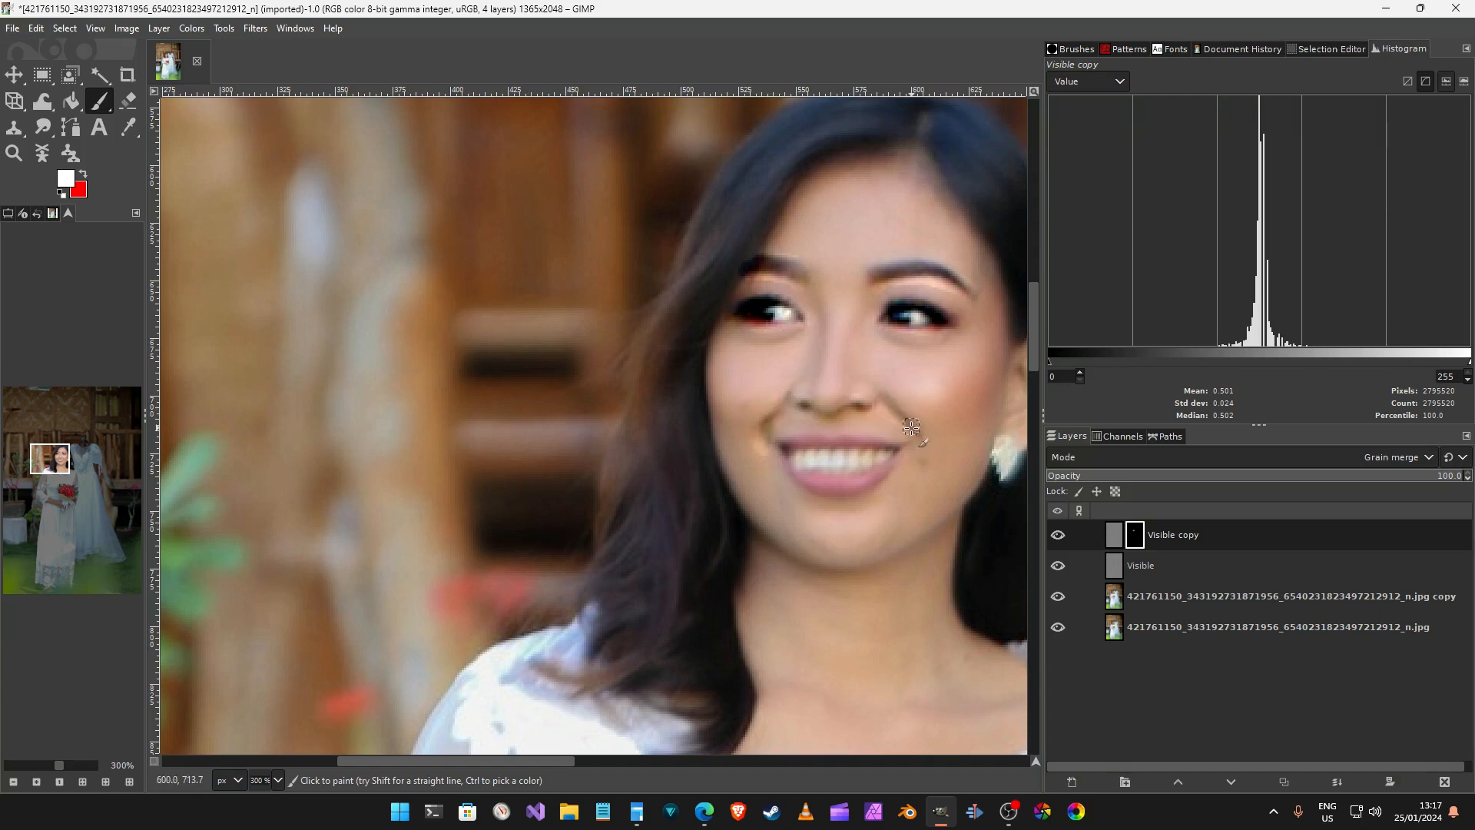
{"action": "mouse_move", "coordinate": [892, 449]}
{"action": "left_mouse_down"}
{"action": "mouse_move", "coordinate": [778, 446]}
{"action": "mouse_move", "coordinate": [814, 482]}
{"action": "mouse_move", "coordinate": [865, 480]}
{"action": "mouse_move", "coordinate": [892, 459]}
{"action": "mouse_move", "coordinate": [850, 476]}
{"action": "mouse_move", "coordinate": [833, 463]}
{"action": "mouse_move", "coordinate": [858, 450]}
{"action": "mouse_move", "coordinate": [810, 464]}
{"action": "left_mouse_up"}
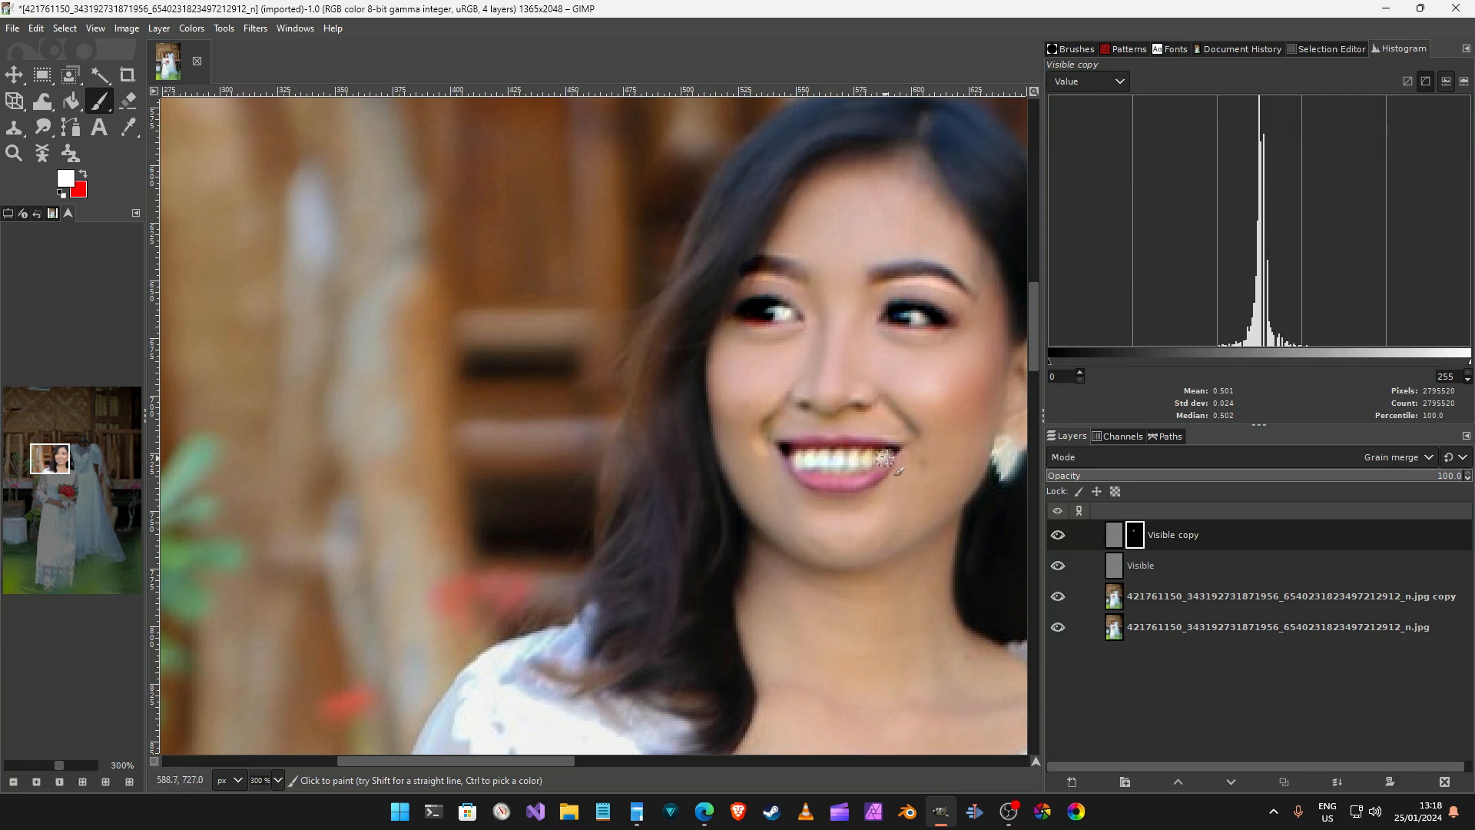
Paint white on the copy's mask along the mouth corner, the face outline, the ear and the side of the neck
{"action": "mouse_move", "coordinate": [895, 446]}
{"action": "left_mouse_down"}
{"action": "mouse_move", "coordinate": [882, 483]}
{"action": "mouse_move", "coordinate": [847, 493]}
{"action": "mouse_move", "coordinate": [820, 492]}
{"action": "mouse_move", "coordinate": [860, 491]}
{"action": "mouse_move", "coordinate": [805, 486]}
{"action": "mouse_move", "coordinate": [794, 446]}
{"action": "mouse_move", "coordinate": [905, 451]}
{"action": "left_mouse_up"}
{"action": "mouse_move", "coordinate": [947, 522]}
{"action": "left_mouse_down"}
{"action": "mouse_move", "coordinate": [867, 564]}
{"action": "mouse_move", "coordinate": [775, 545]}
{"action": "mouse_move", "coordinate": [724, 471]}
{"action": "mouse_move", "coordinate": [705, 355]}
{"action": "left_mouse_up"}
{"action": "left_click_drag", "start_coordinate": [983, 353], "coordinate": [1008, 413]}
{"action": "left_click_drag", "start_coordinate": [547, 764], "coordinate": [610, 762]}
{"action": "mouse_move", "coordinate": [836, 326]}
{"action": "left_mouse_down"}
{"action": "mouse_move", "coordinate": [787, 346]}
{"action": "mouse_move", "coordinate": [823, 321]}
{"action": "mouse_move", "coordinate": [845, 408]}
{"action": "mouse_move", "coordinate": [798, 480]}
{"action": "mouse_move", "coordinate": [771, 465]}
{"action": "left_mouse_up"}
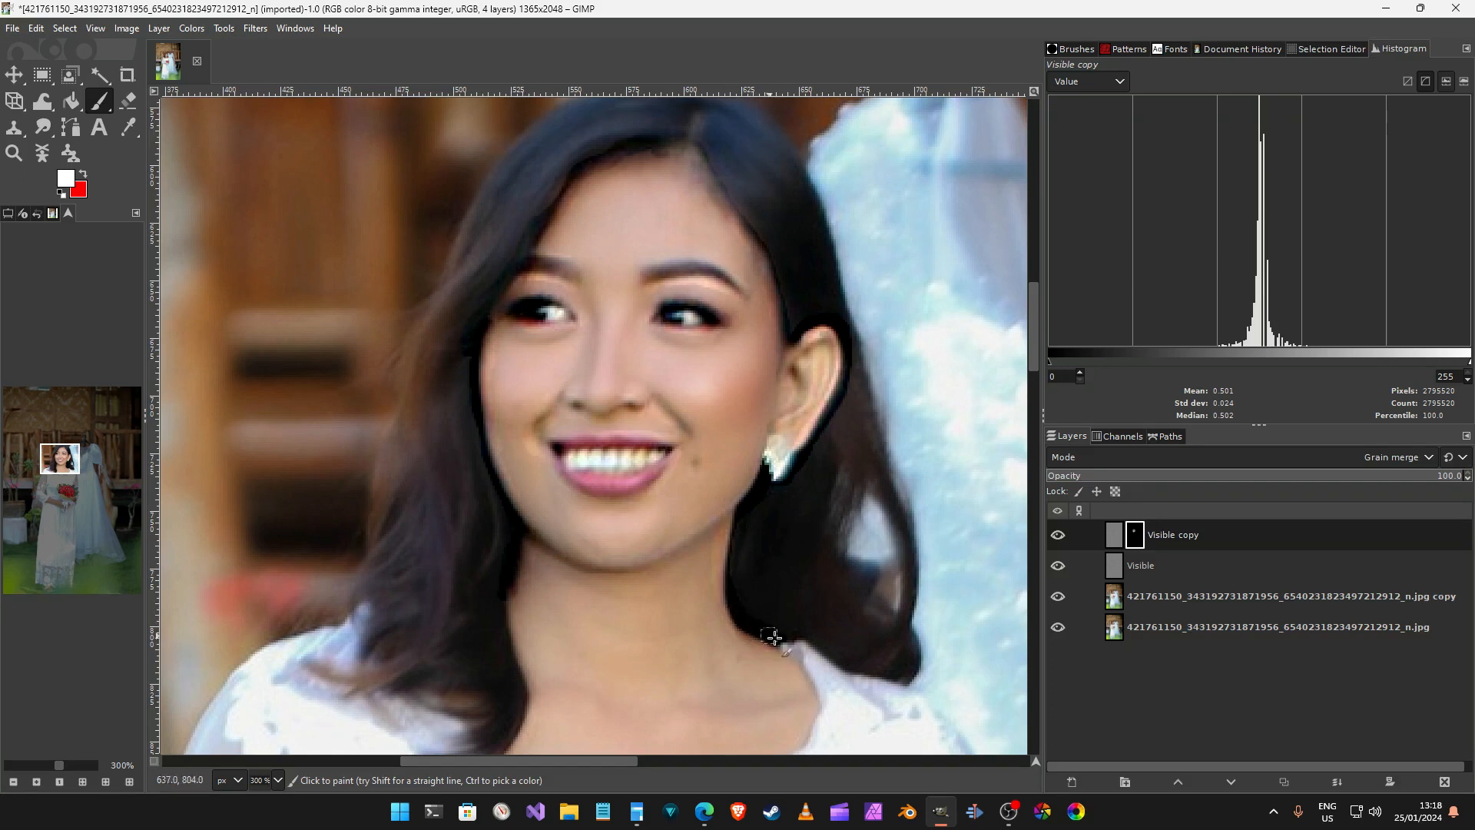
Paint white on the copy's mask along the dress neckline, collarbones and neck creases
{"action": "scroll", "coordinate": [761, 526], "scroll_direction": "down", "scroll_amount": 5}
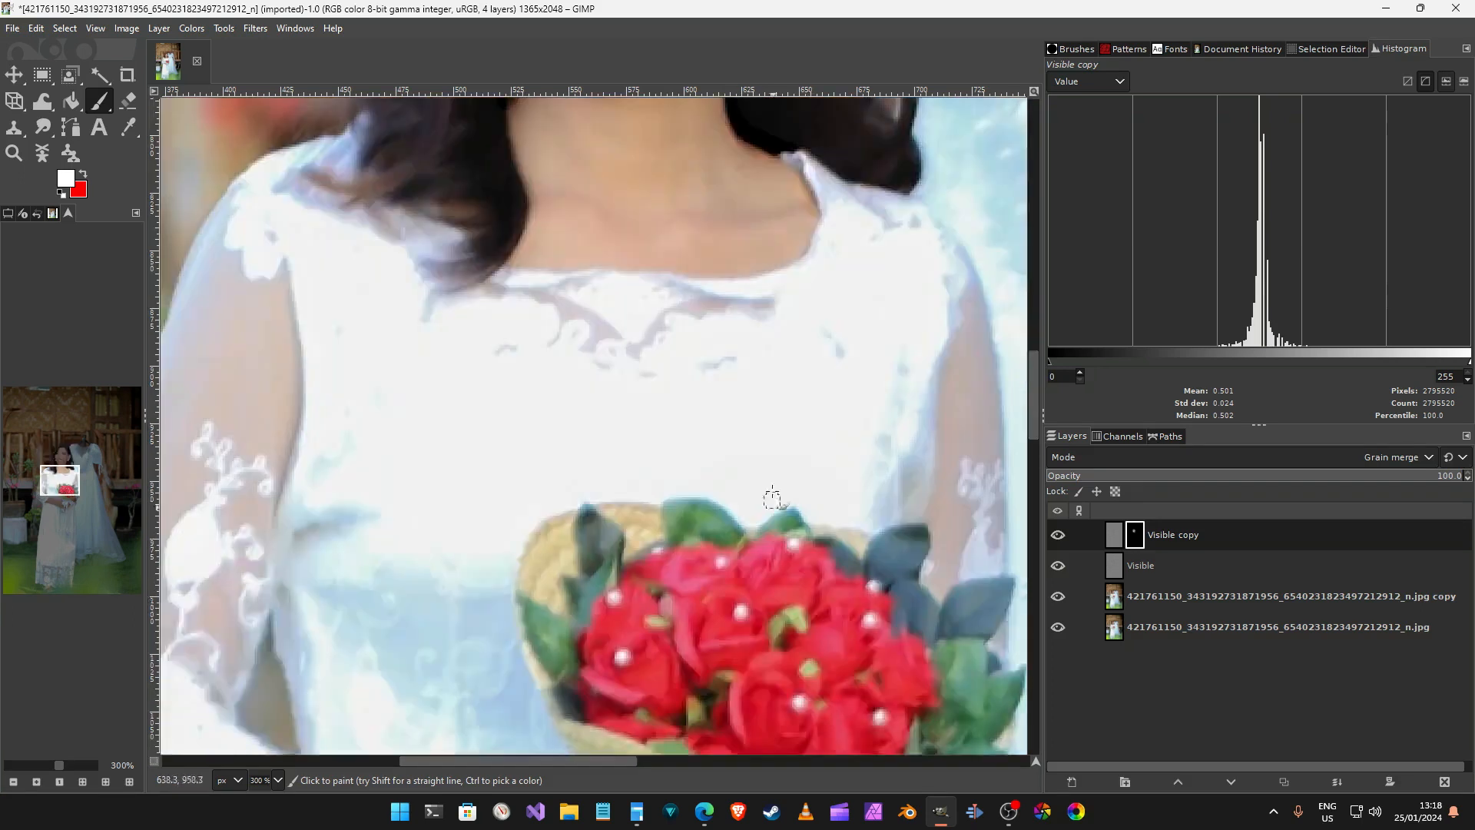
{"action": "scroll", "coordinate": [767, 500], "scroll_direction": "up", "scroll_amount": 4}
{"action": "mouse_move", "coordinate": [812, 533]}
{"action": "left_mouse_down"}
{"action": "mouse_move", "coordinate": [815, 559]}
{"action": "mouse_move", "coordinate": [791, 593]}
{"action": "mouse_move", "coordinate": [722, 612]}
{"action": "left_mouse_up"}
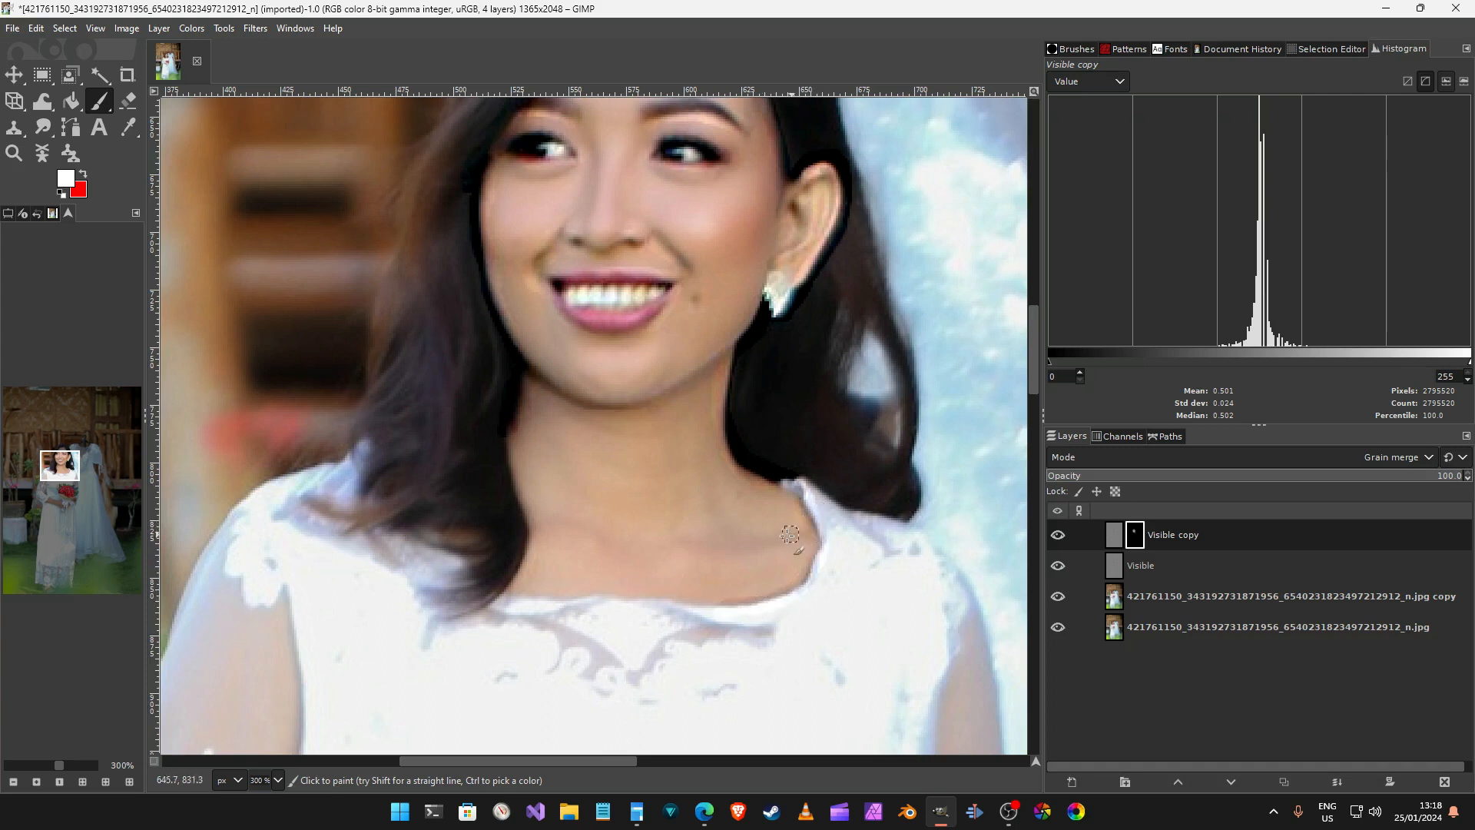
{"action": "left_click", "coordinate": [519, 535]}
{"action": "scroll", "coordinate": [506, 419], "scroll_direction": "up", "scroll_amount": 3}
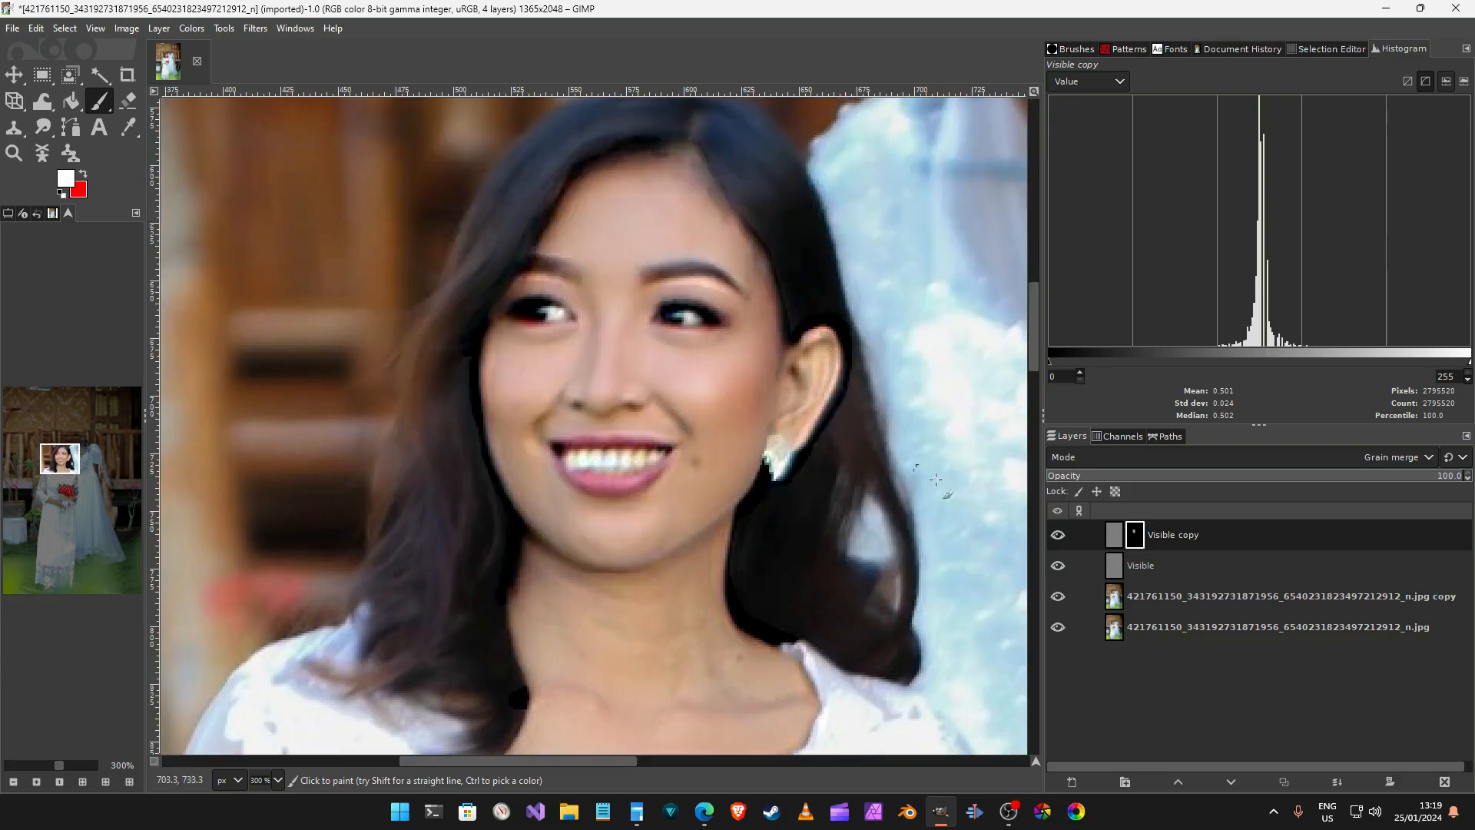
Open Brightness-Contrast on the Visible copy layer's image and raise the contrast to 30
{"action": "left_click", "coordinate": [1115, 538]}
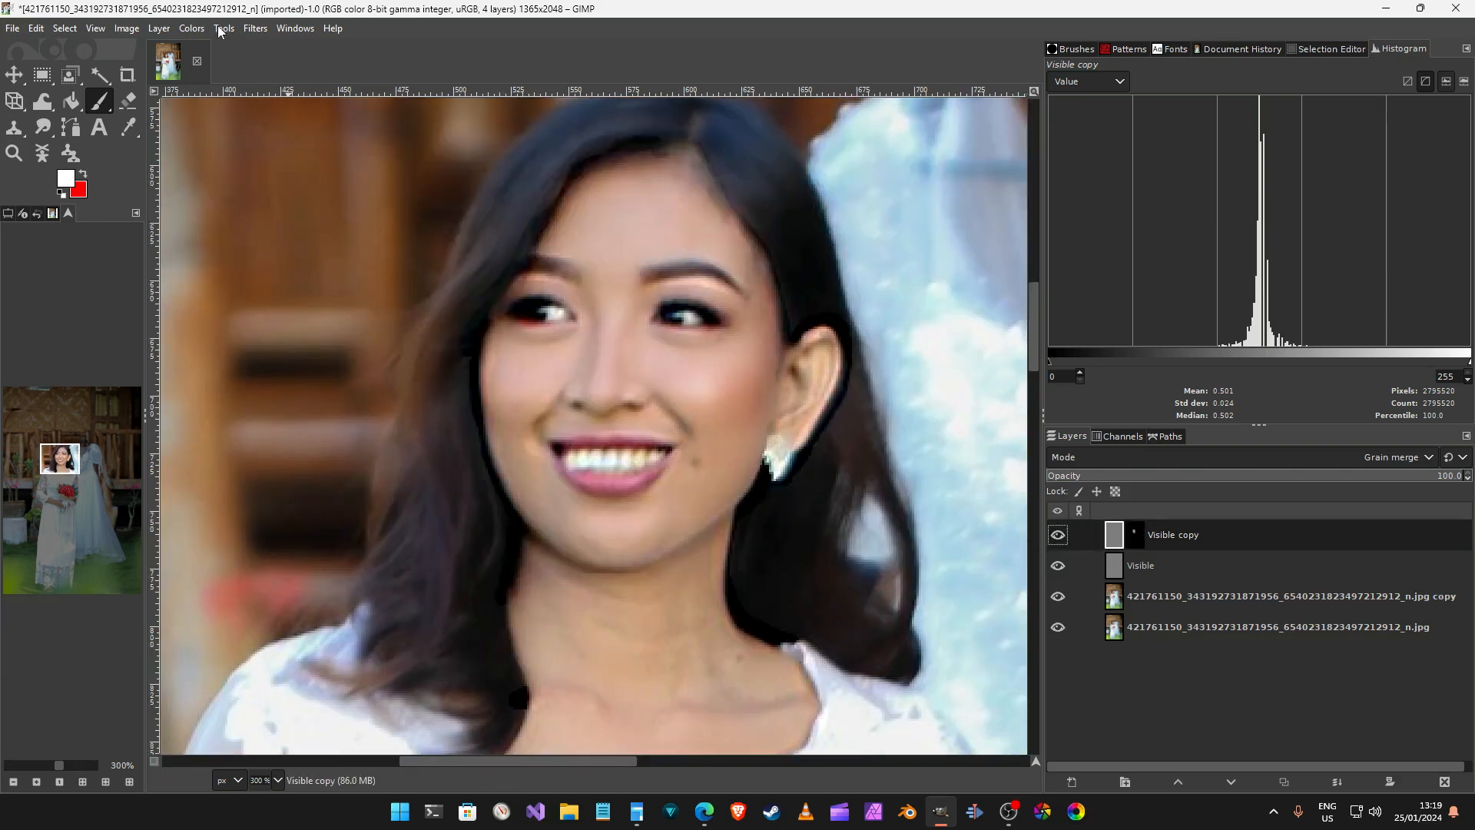
{"action": "left_click", "coordinate": [192, 29]}
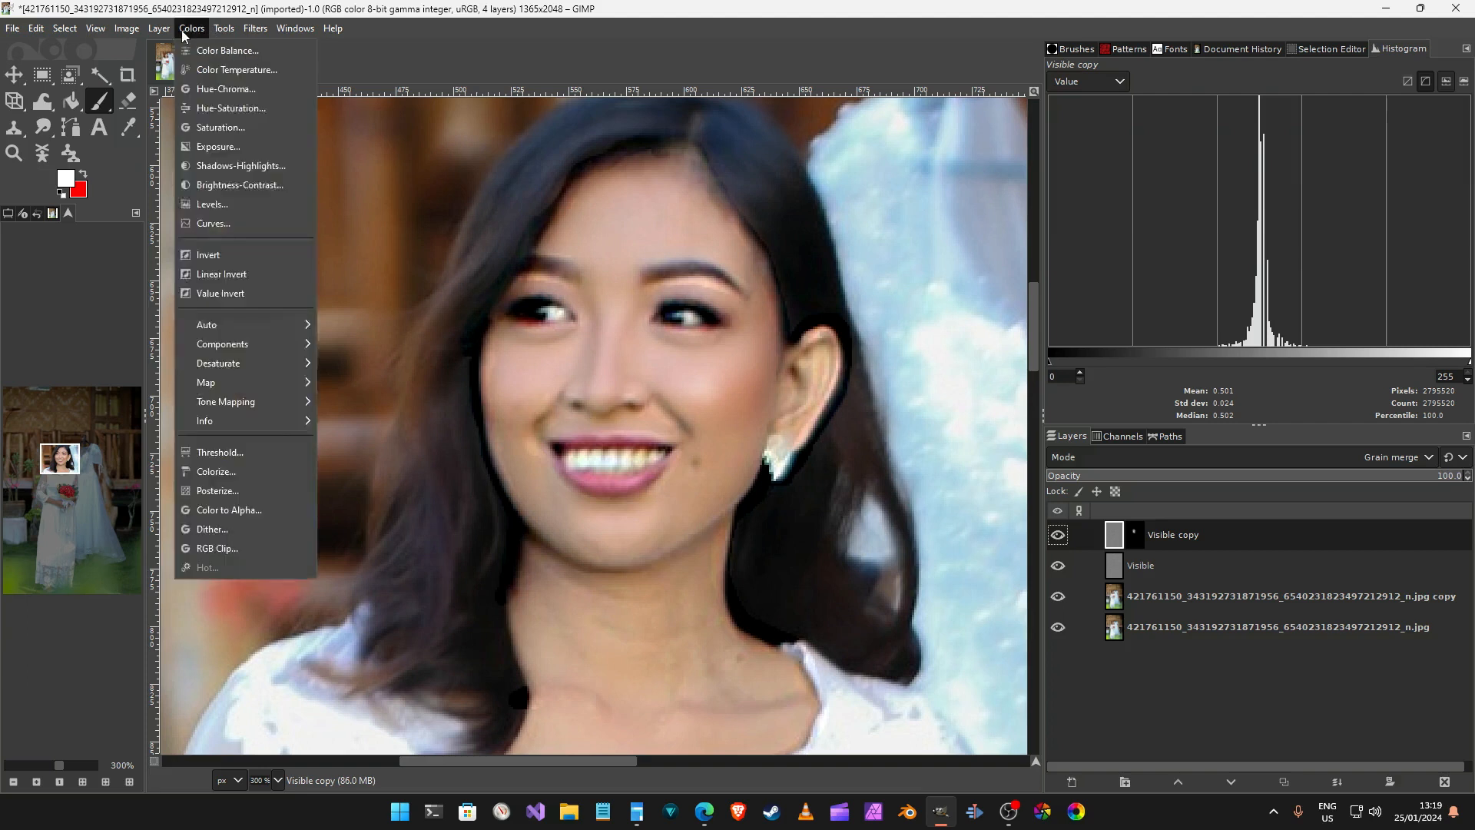
{"action": "left_click", "coordinate": [230, 188]}
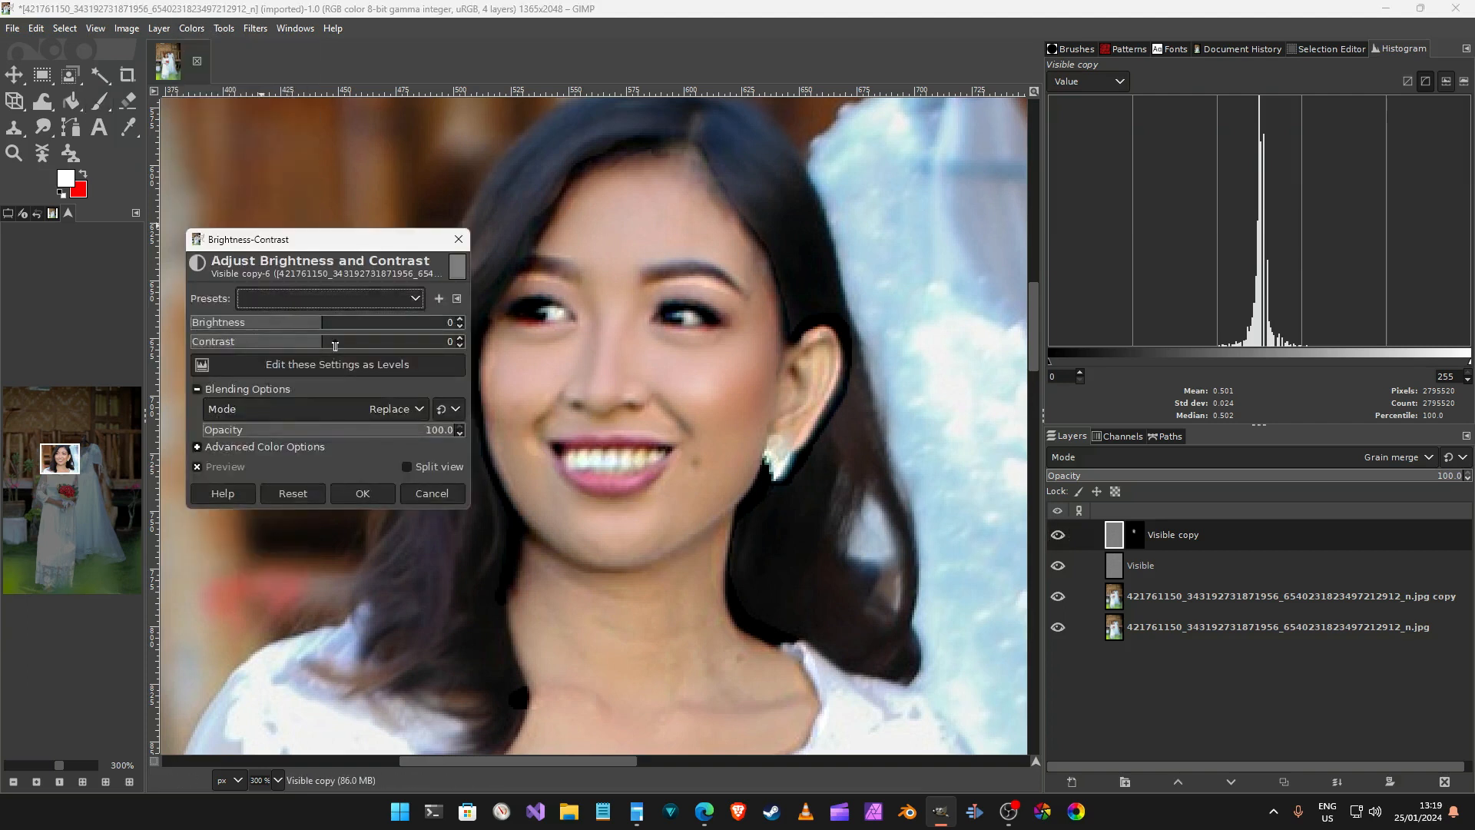
{"action": "mouse_move", "coordinate": [324, 343]}
{"action": "left_mouse_down"}
{"action": "mouse_move", "coordinate": [388, 343]}
{"action": "mouse_move", "coordinate": [351, 343]}
{"action": "left_mouse_up"}
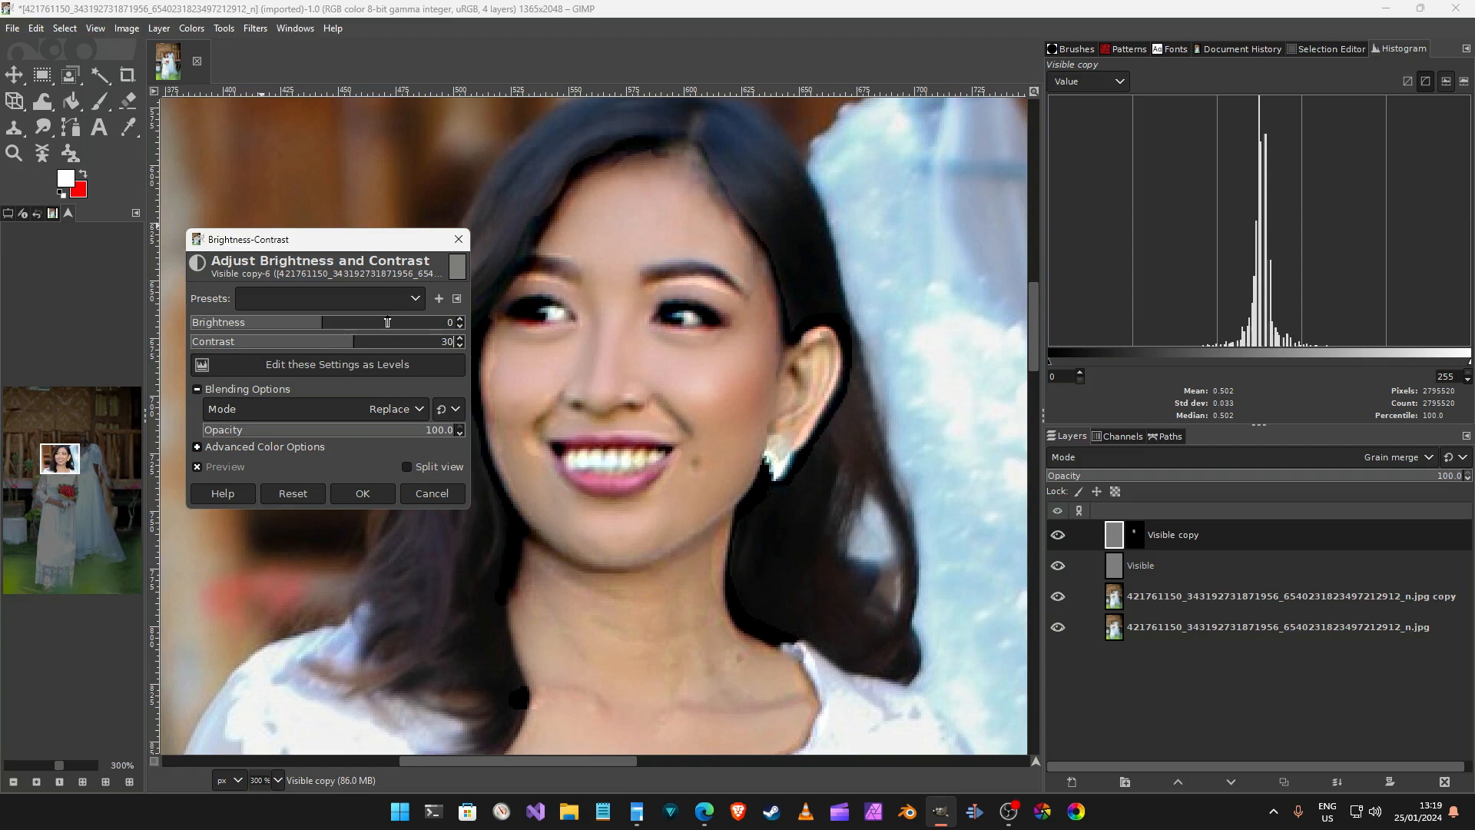
Show the copy's layer mask on its own to check the painted strokes, and apply the Brightness-Contrast adjustment
{"action": "left_click", "coordinate": [1133, 535]}
{"action": "right_click", "coordinate": [1135, 535]}
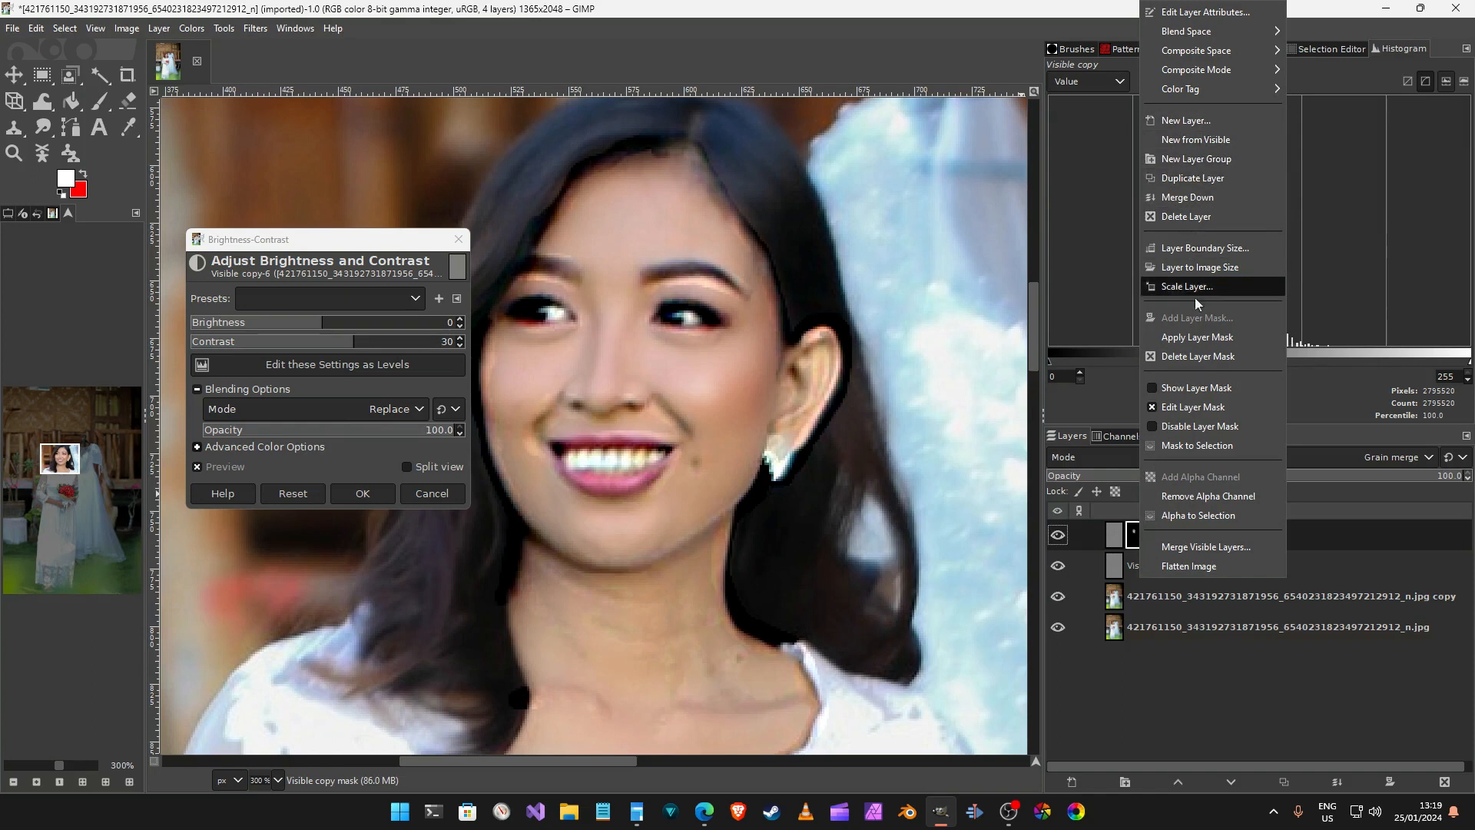
{"action": "left_click", "coordinate": [1184, 392]}
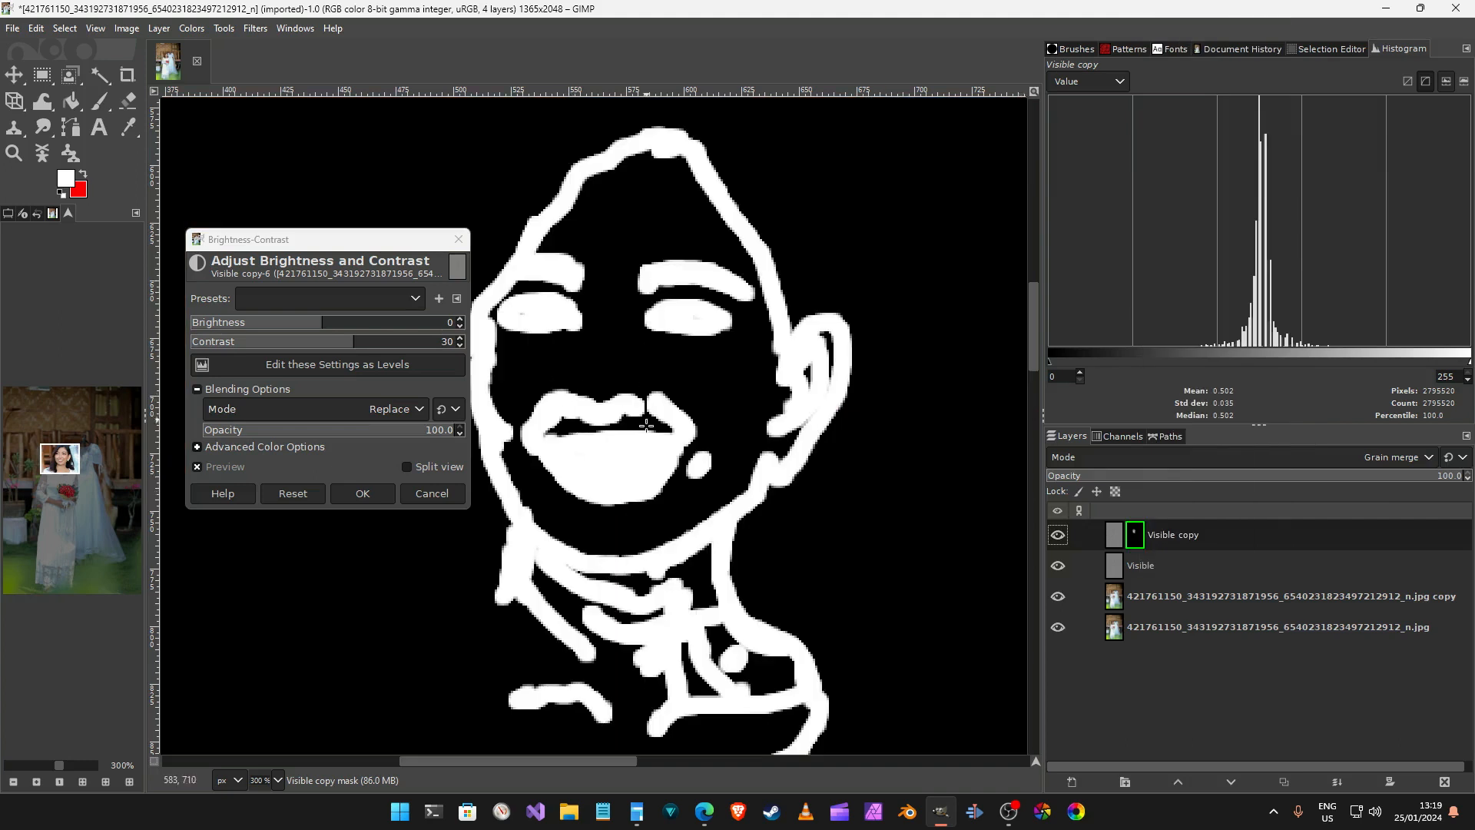
{"action": "right_click", "coordinate": [1133, 537]}
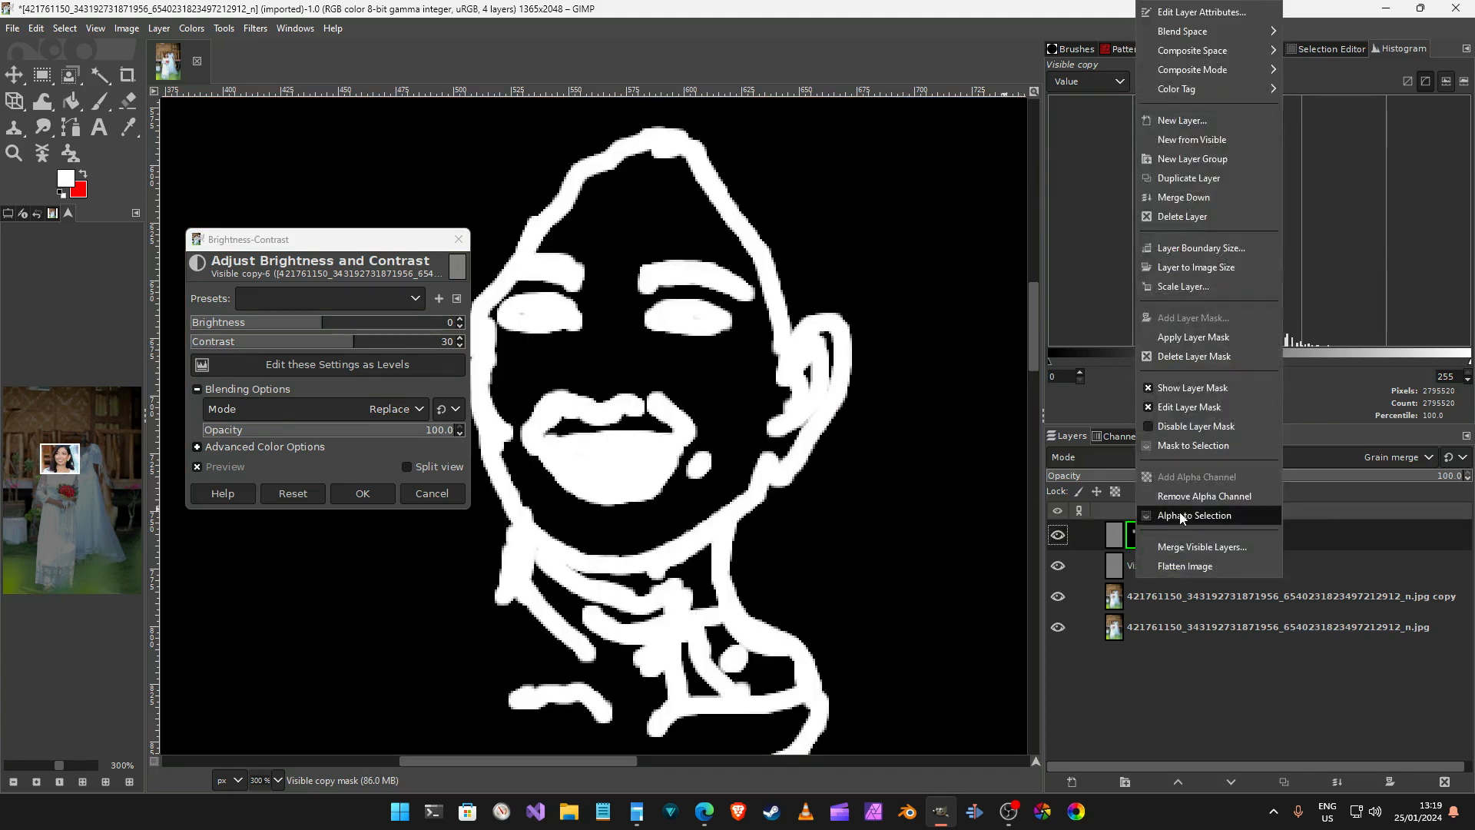
{"action": "left_click", "coordinate": [1163, 389]}
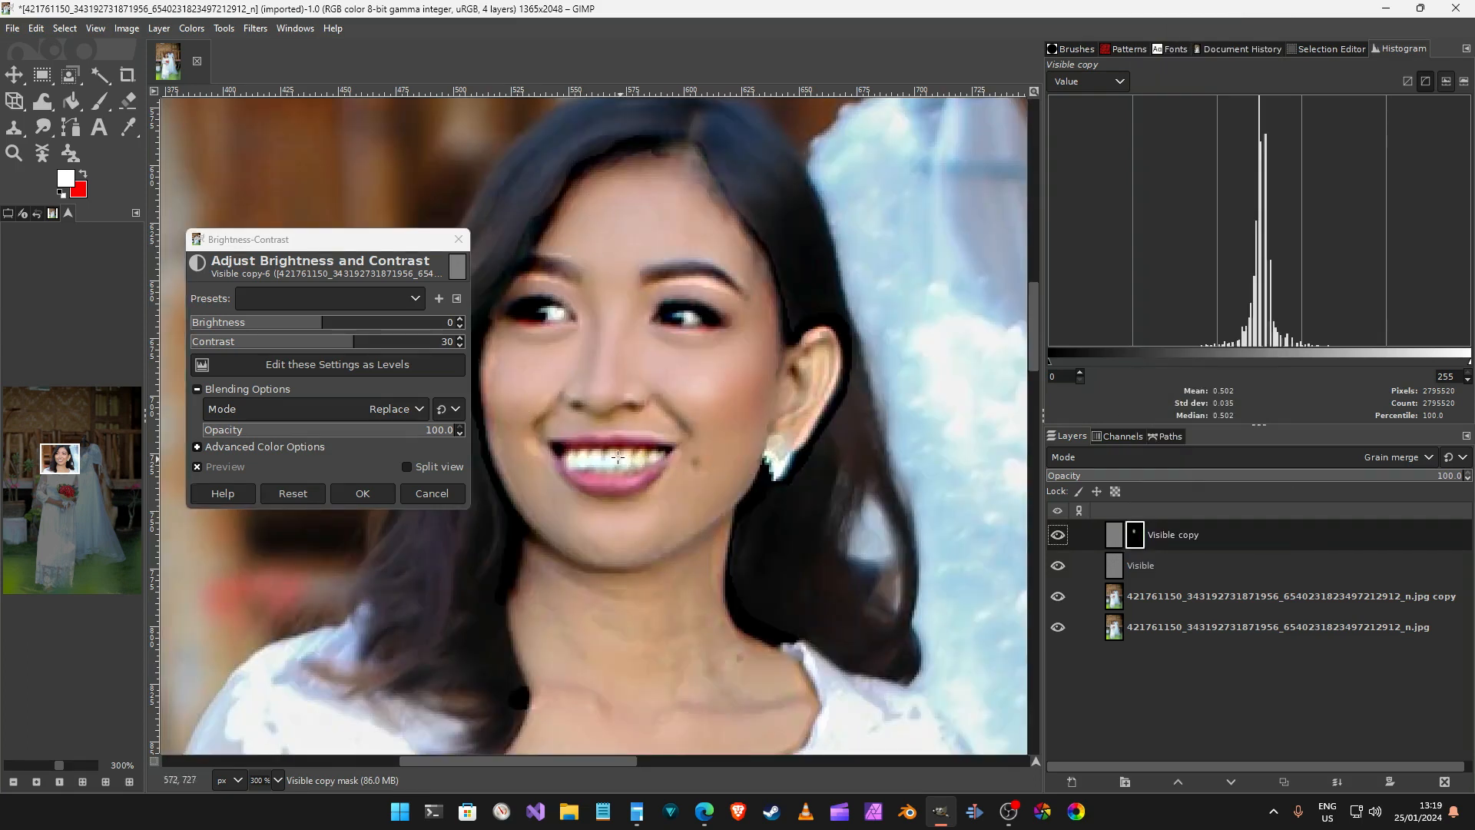
{"action": "left_click", "coordinate": [373, 493]}
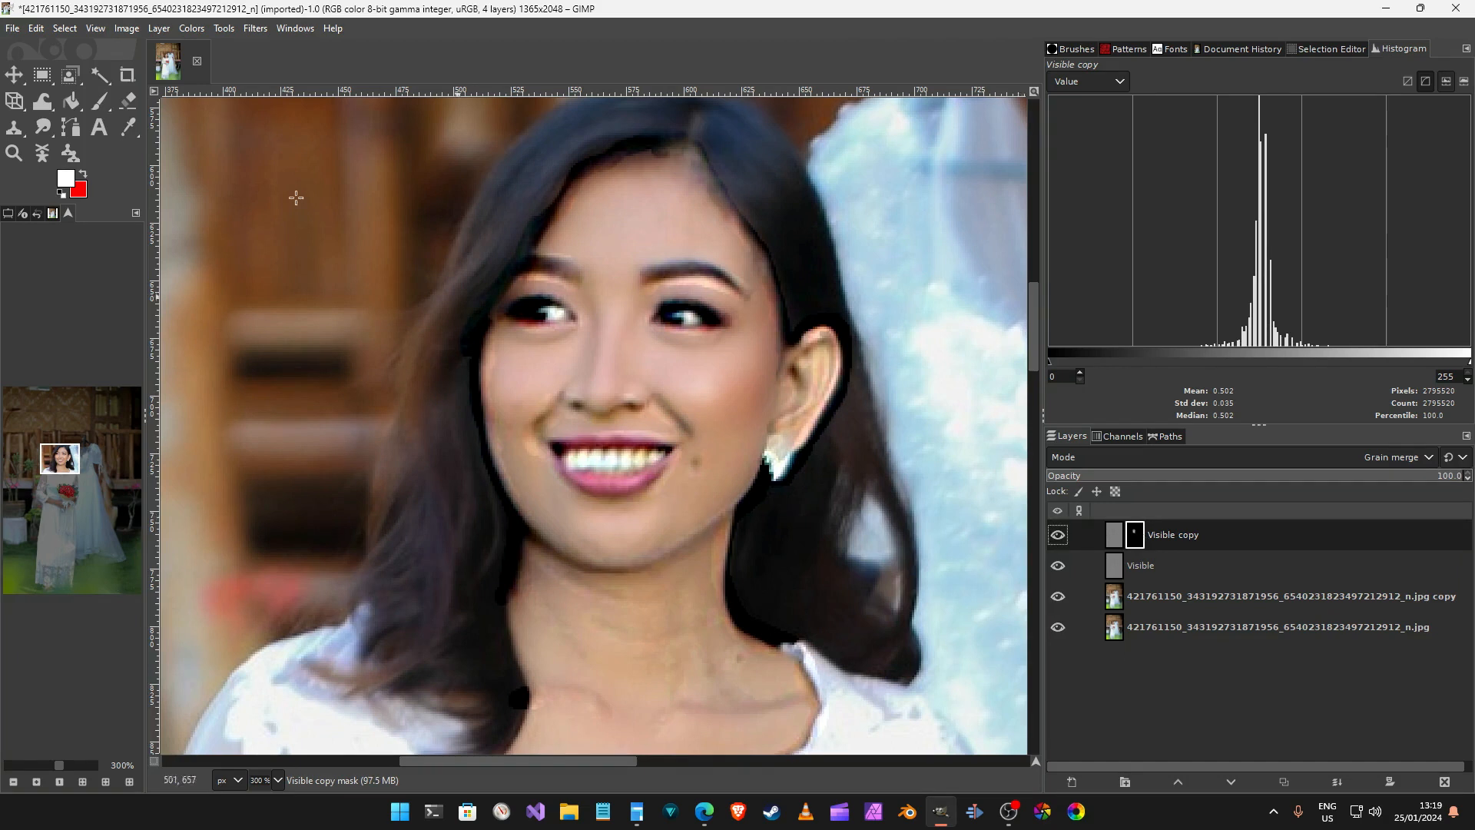
{"action": "left_click", "coordinate": [223, 29]}
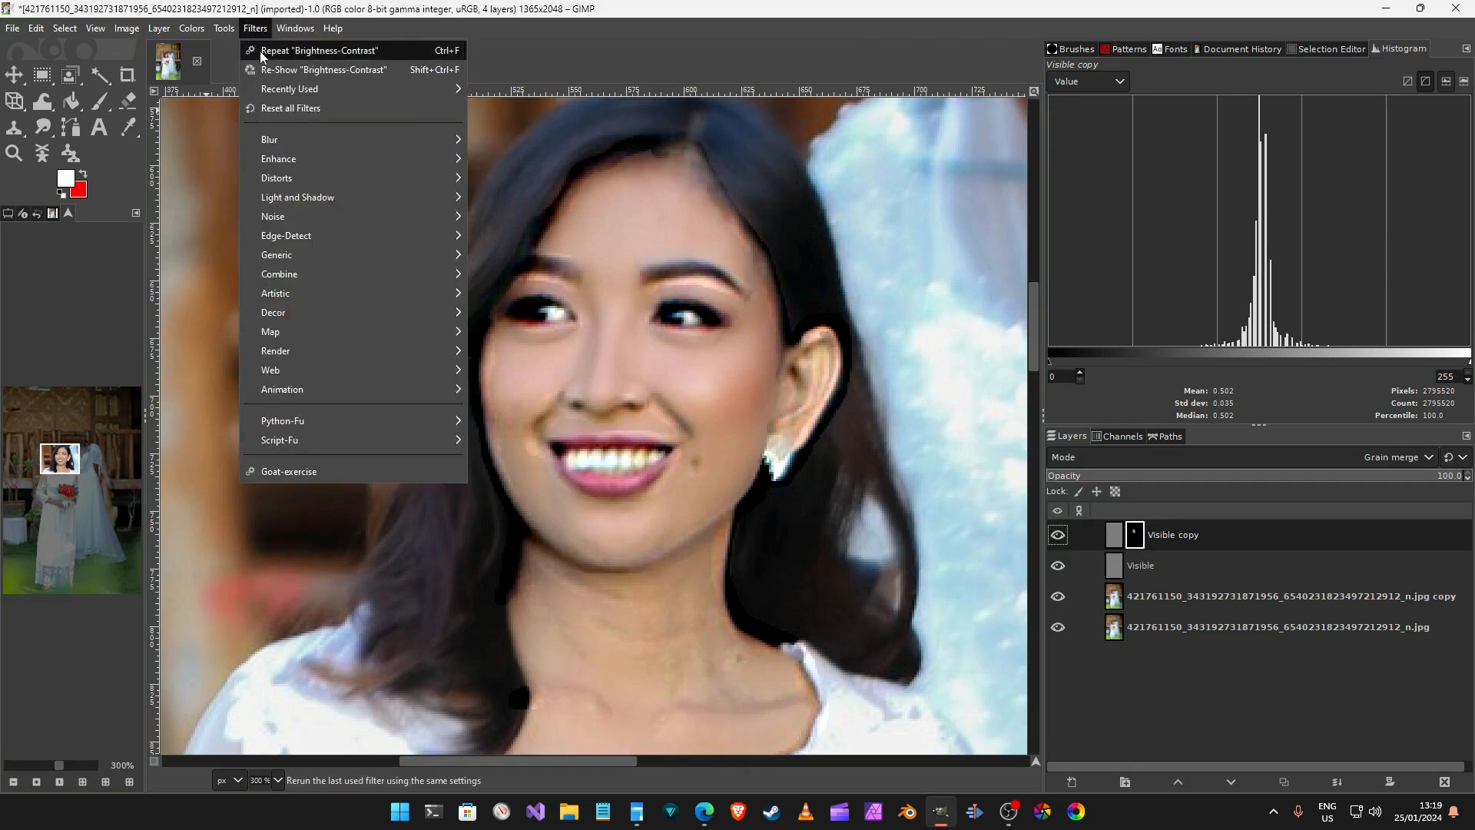
{"action": "mouse_move", "coordinate": [284, 141]}
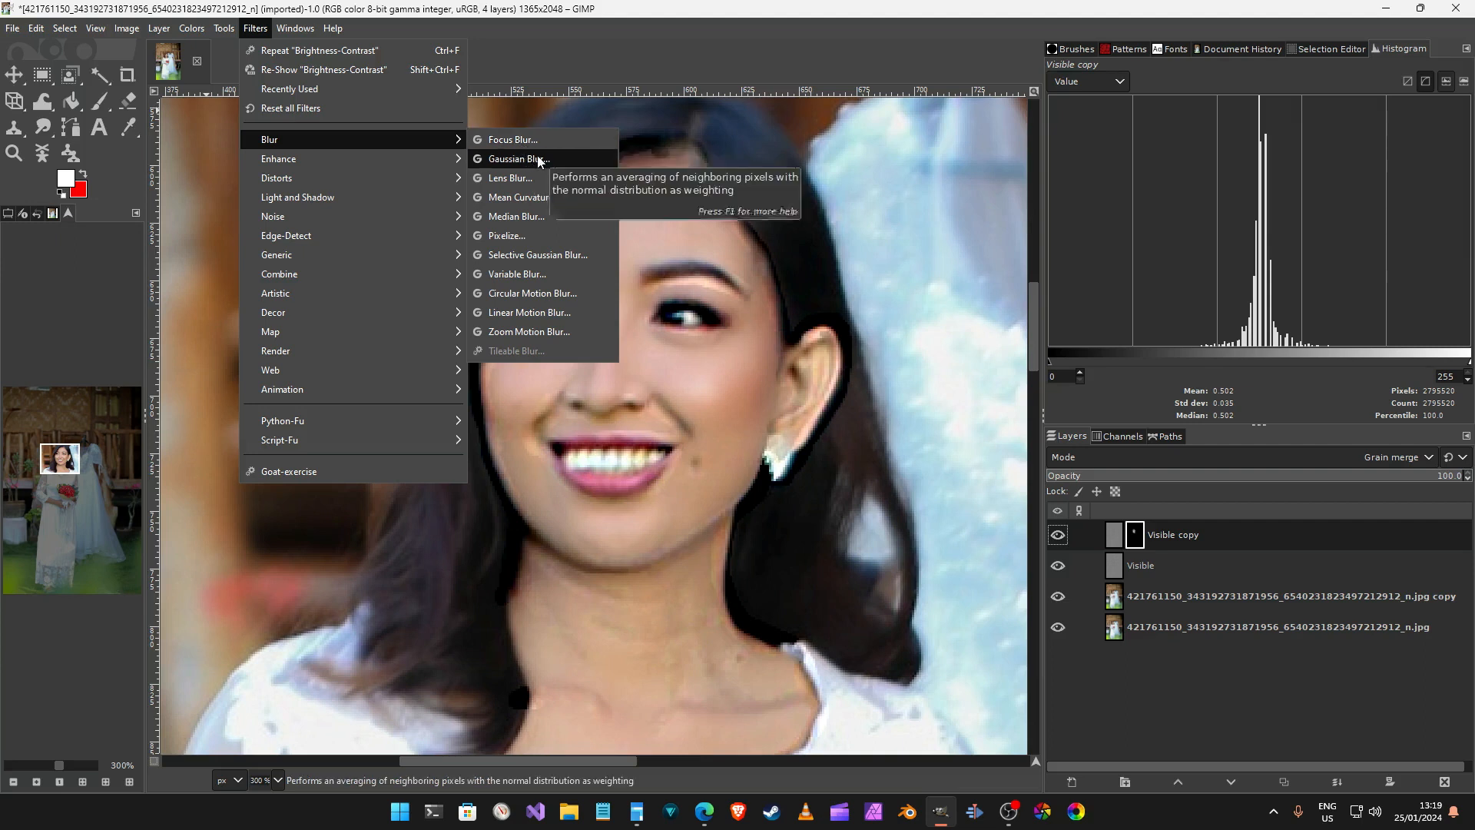
{"action": "left_click", "coordinate": [513, 159]}
{"action": "left_click", "coordinate": [375, 462]}
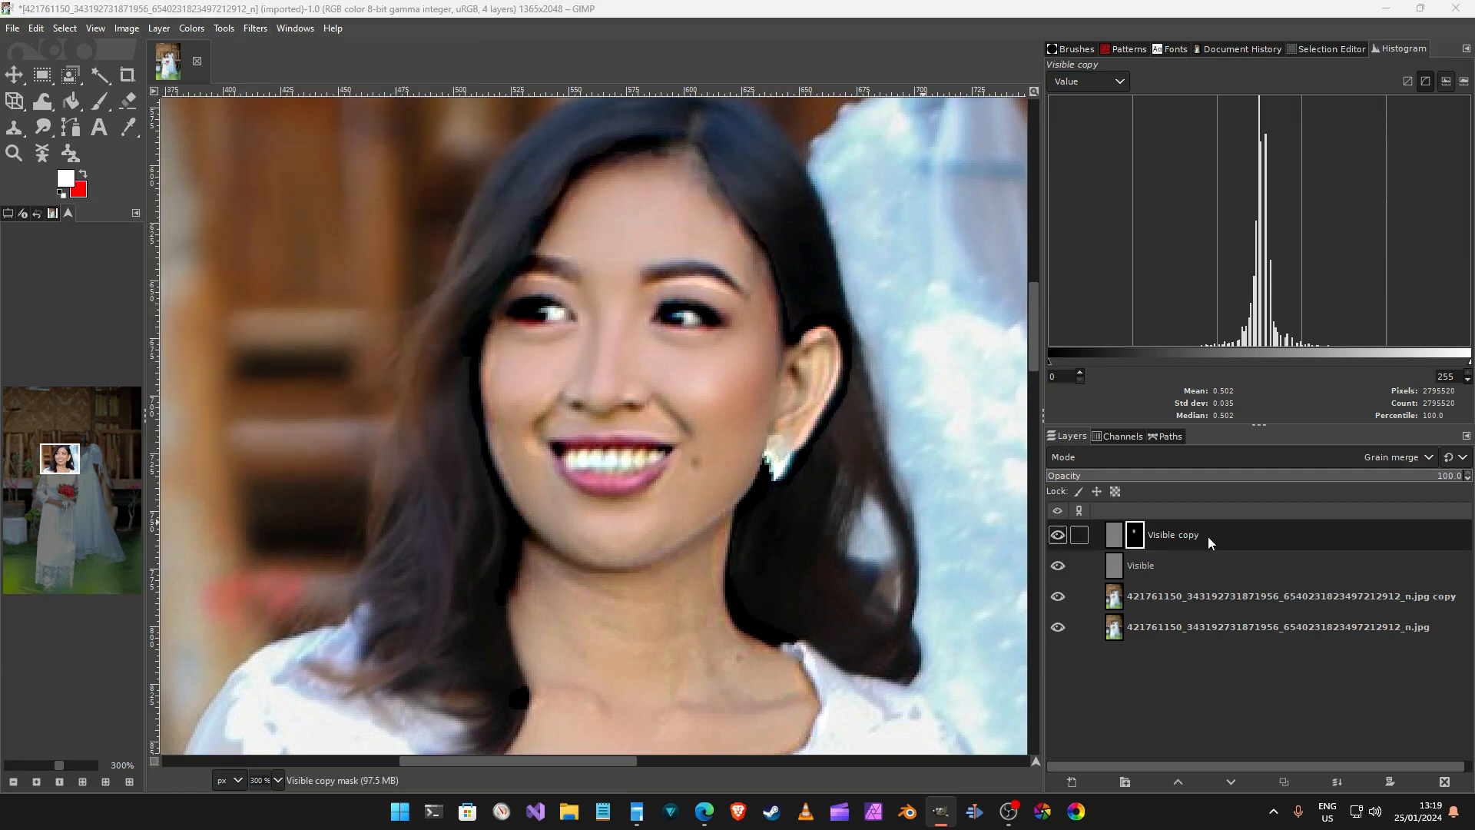
Open Gaussian Blur on the Visible copy's layer mask and set its horizontal and vertical size to 5.00
{"action": "left_click", "coordinate": [255, 31]}
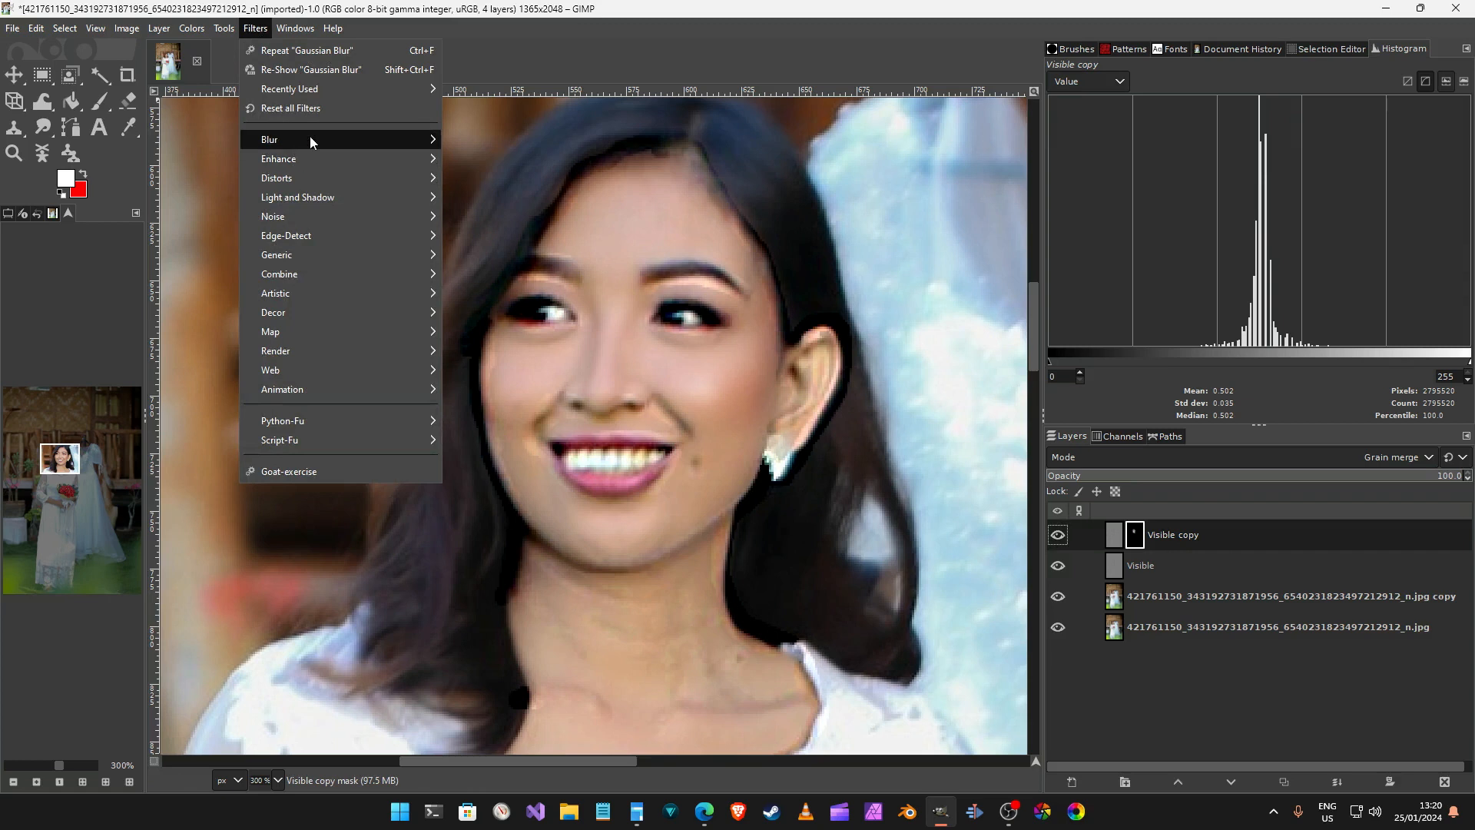
{"action": "mouse_move", "coordinate": [310, 137]}
{"action": "left_click", "coordinate": [517, 158]}
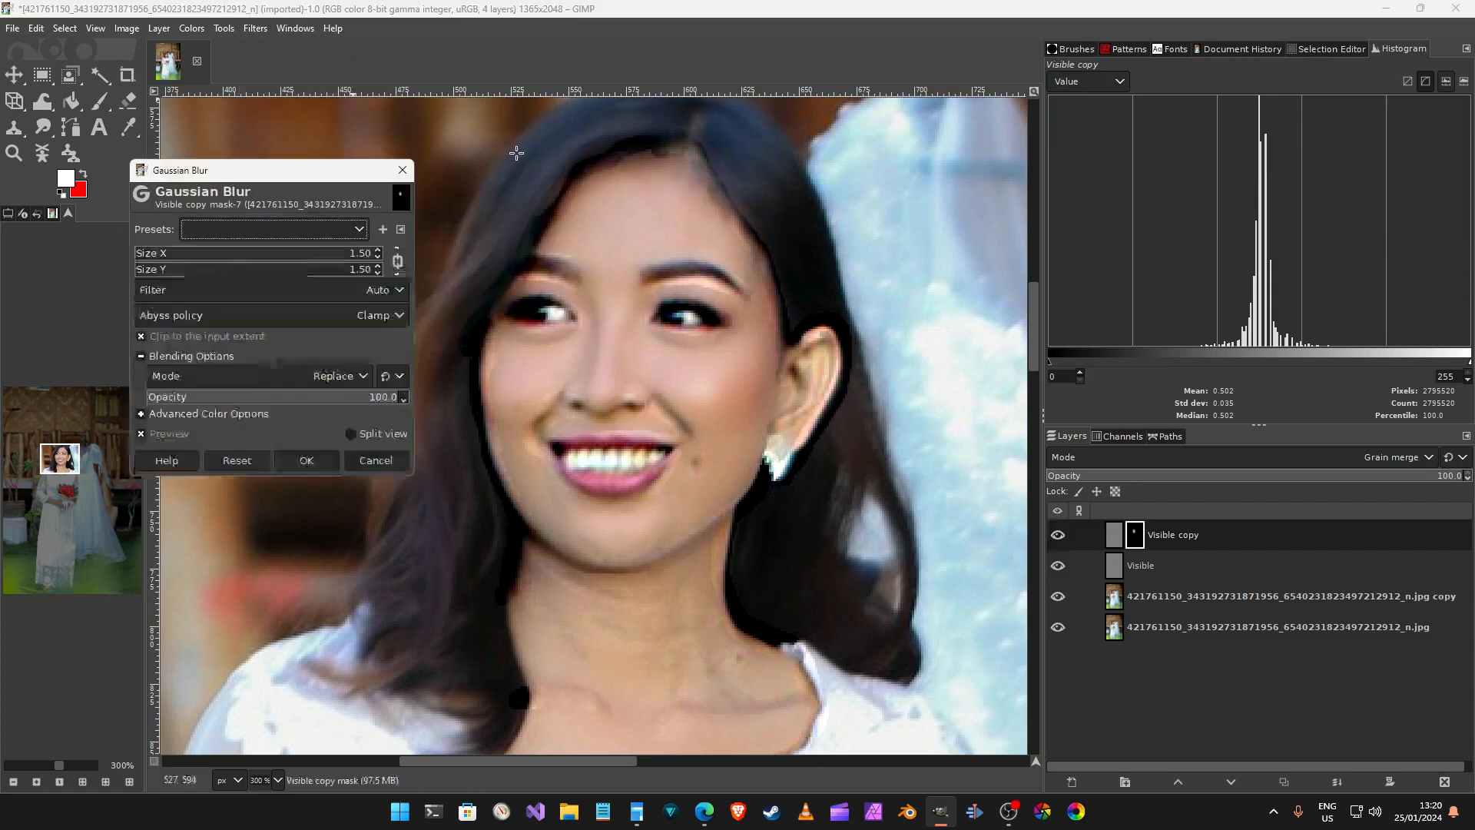
{"action": "left_click_drag", "start_coordinate": [334, 263], "coordinate": [334, 254]}
{"action": "left_click", "coordinate": [333, 258]}
{"action": "type", "text": "5"}
{"action": "key", "text": "Return"}
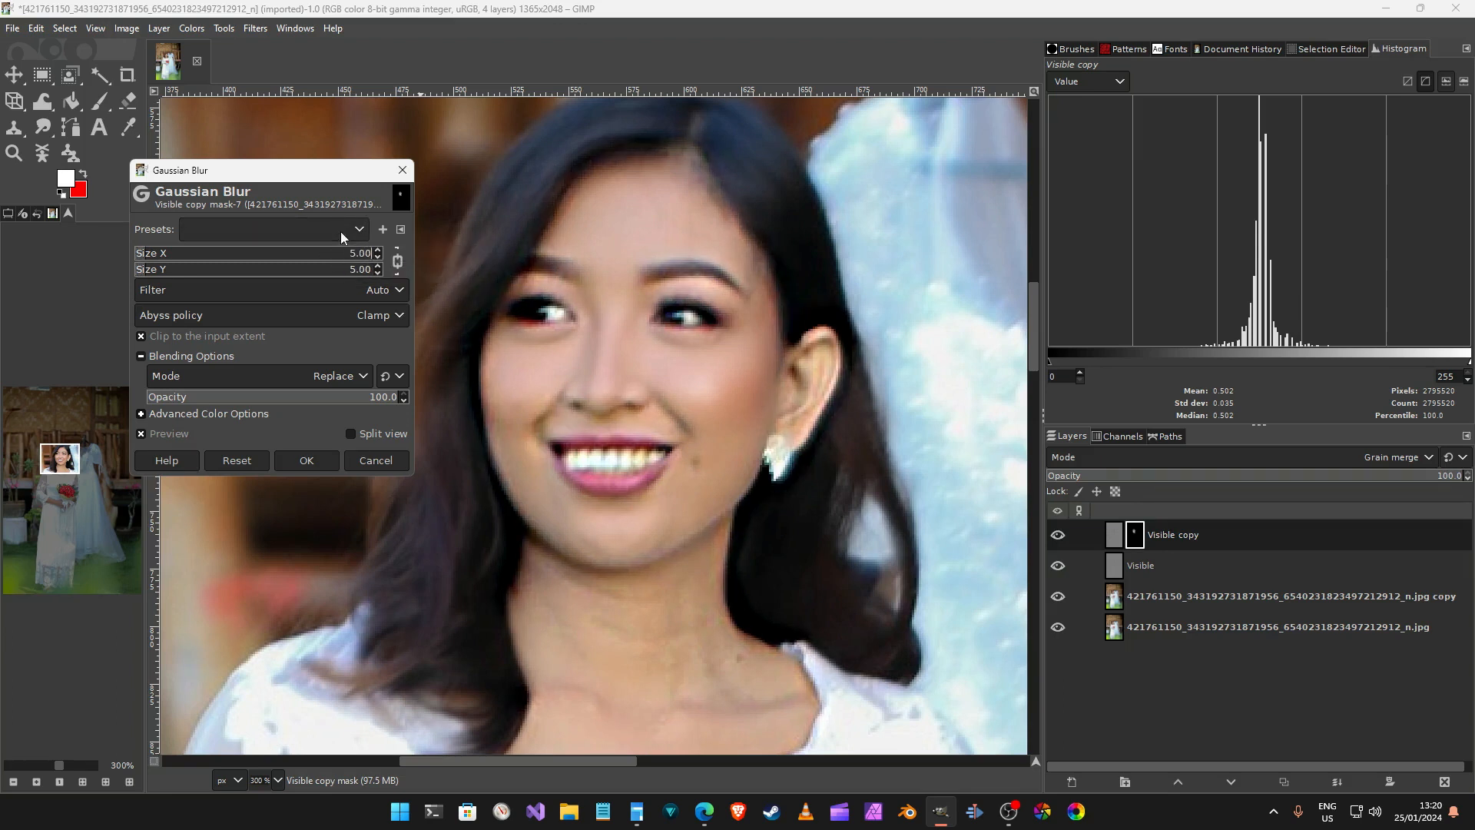
Compare the blurred and unblurred mask edges in a split view across the face, and apply the Gaussian Blur
{"action": "left_click", "coordinate": [352, 434]}
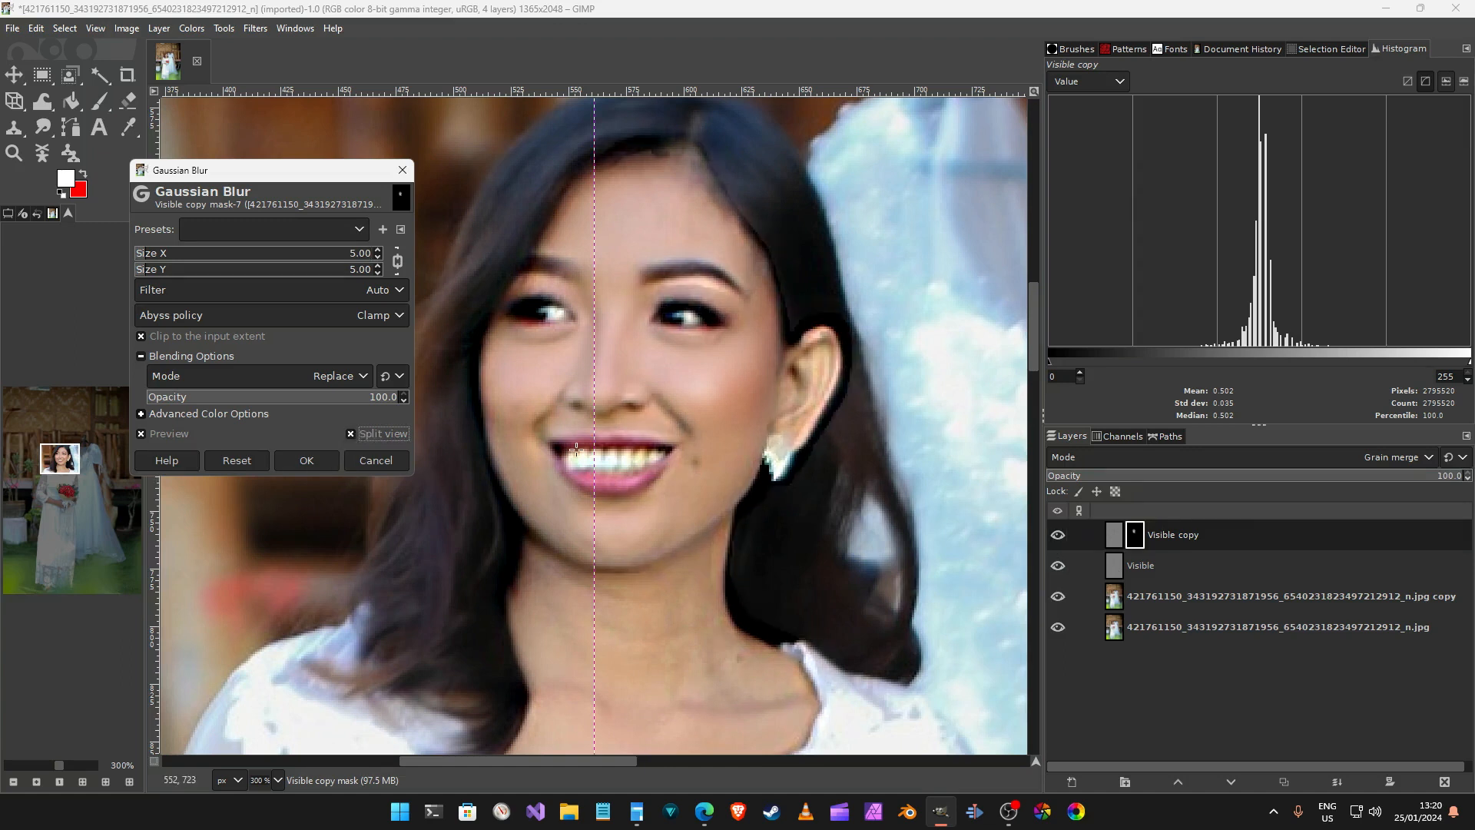
{"action": "left_click_drag", "start_coordinate": [594, 461], "coordinate": [849, 460]}
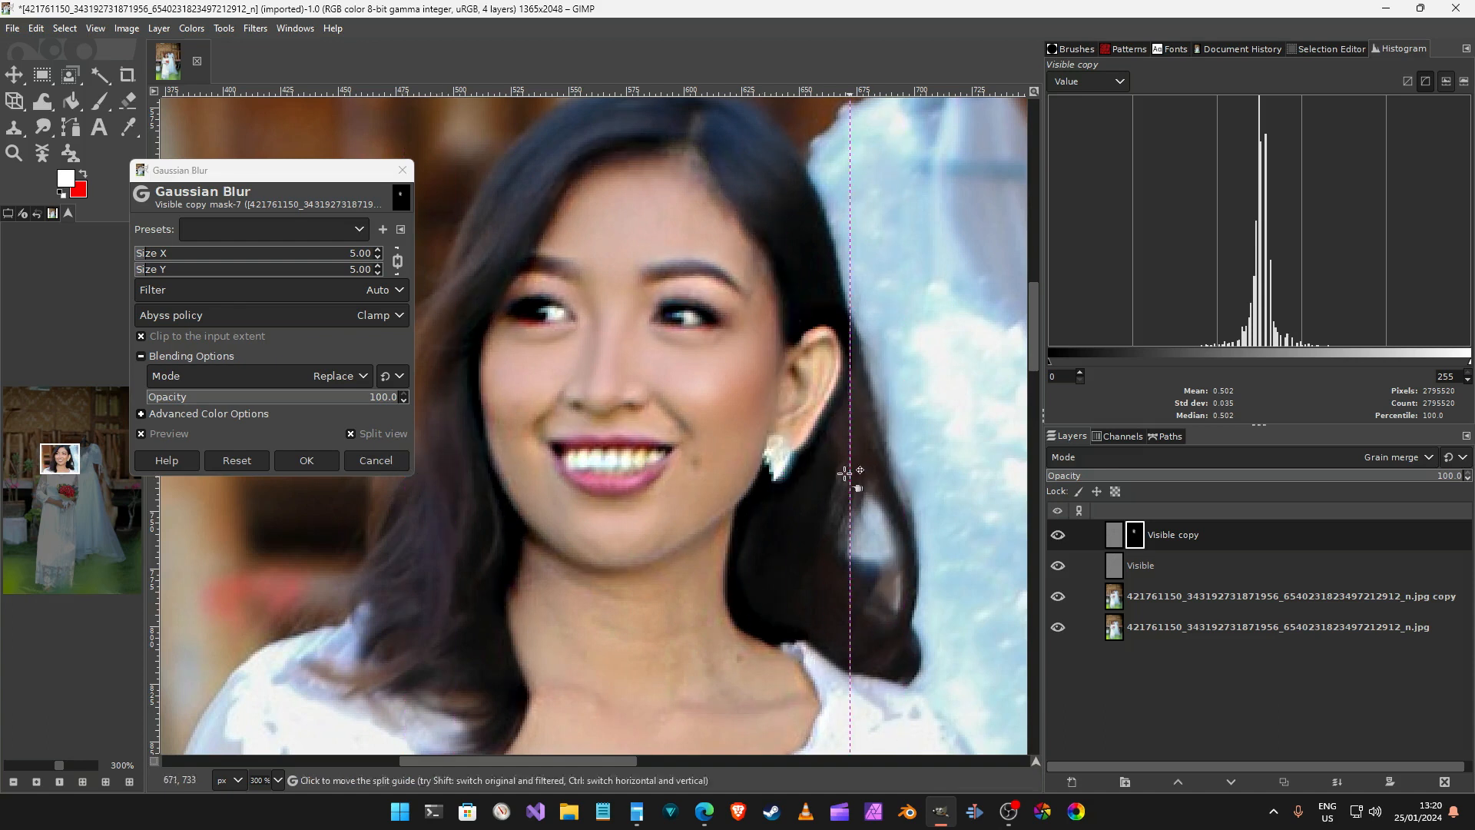
{"action": "left_click", "coordinate": [306, 460]}
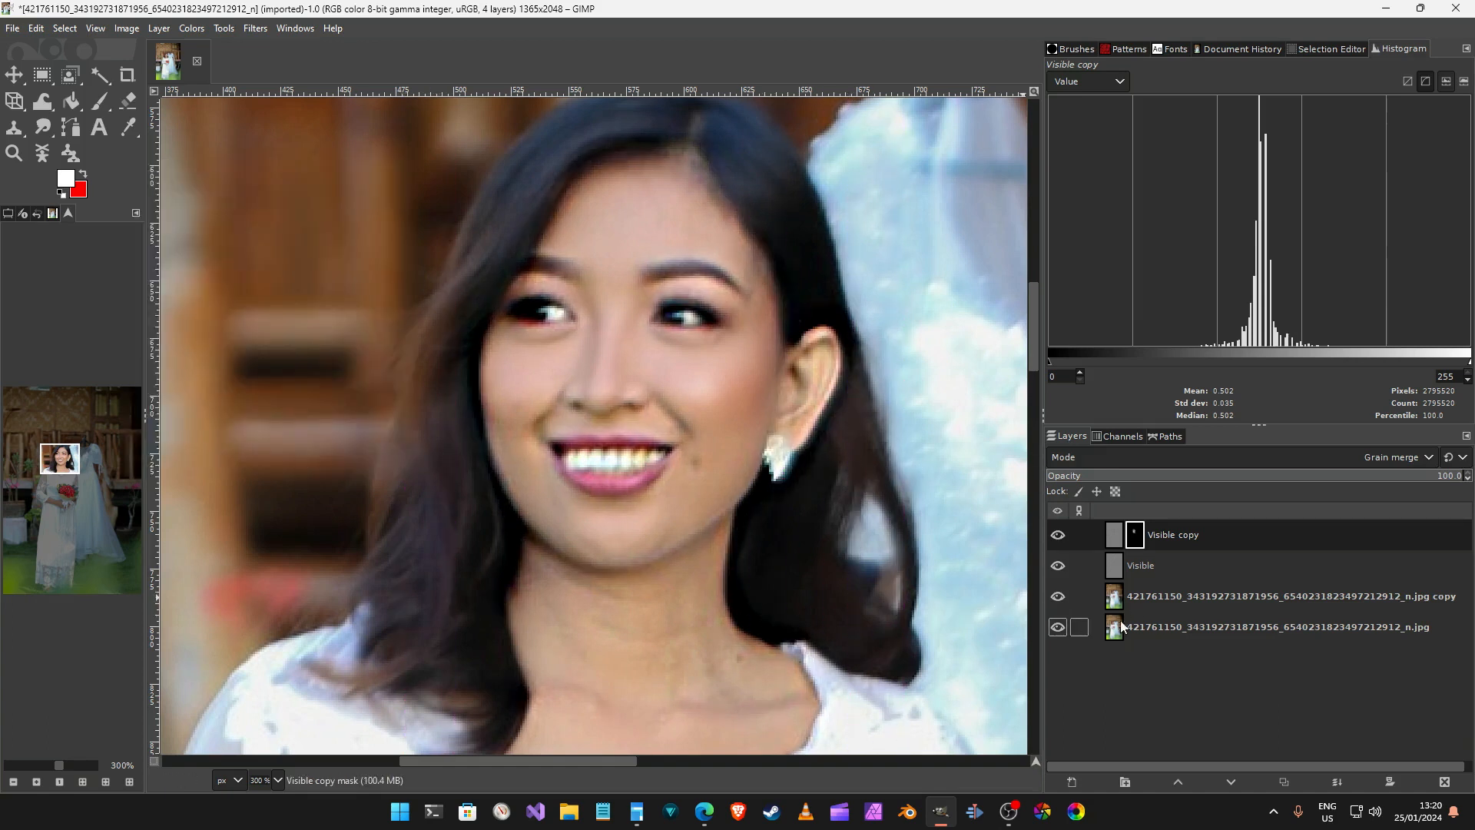
Move the original photo layer to the top of the stack and toggle its visibility to compare the whole image before and after sharpening
{"action": "left_click_drag", "start_coordinate": [1099, 629], "coordinate": [1123, 547]}
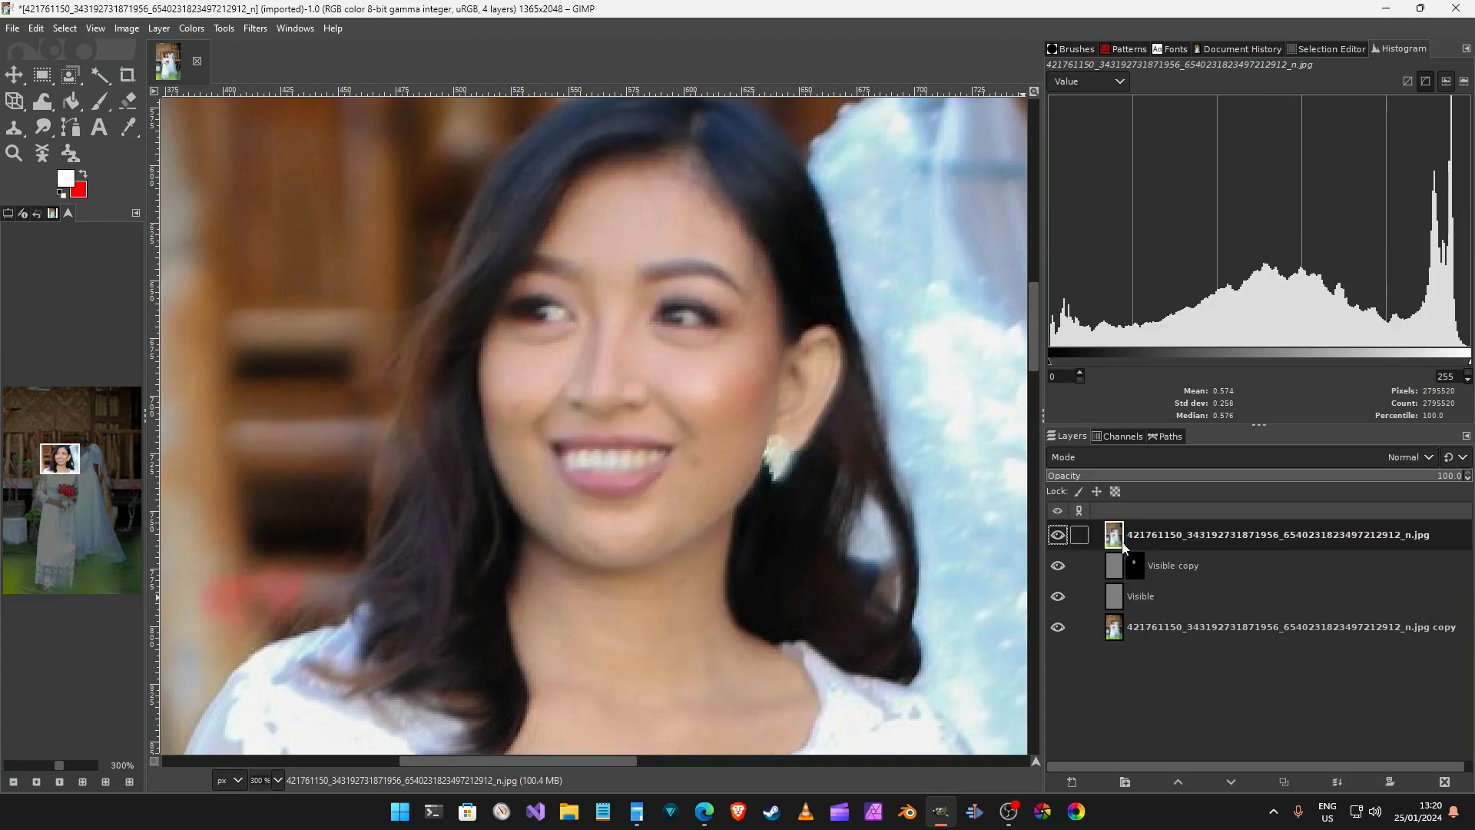
{"action": "left_click", "coordinate": [1058, 535]}
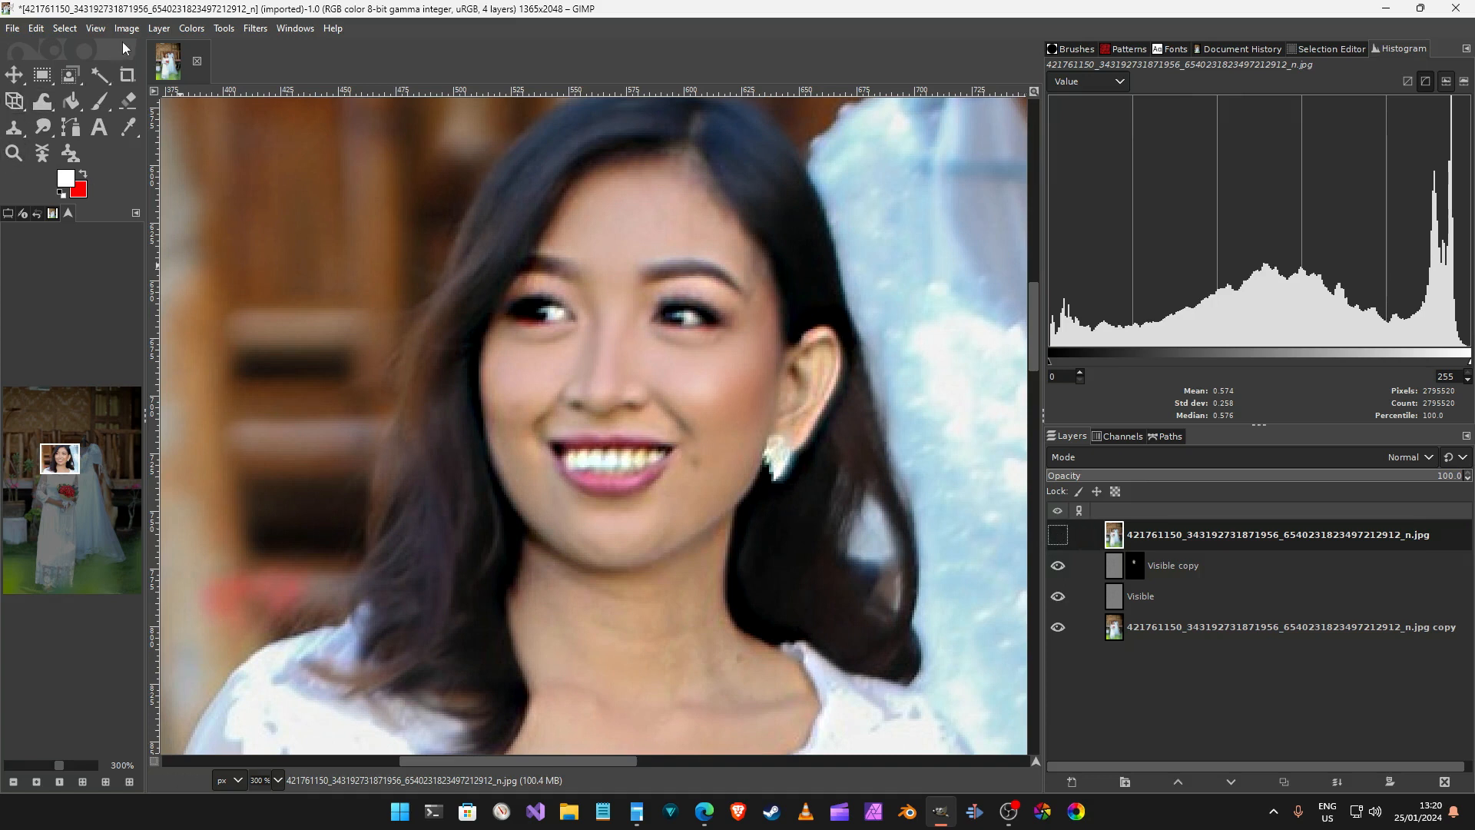
{"action": "left_click", "coordinate": [97, 29]}
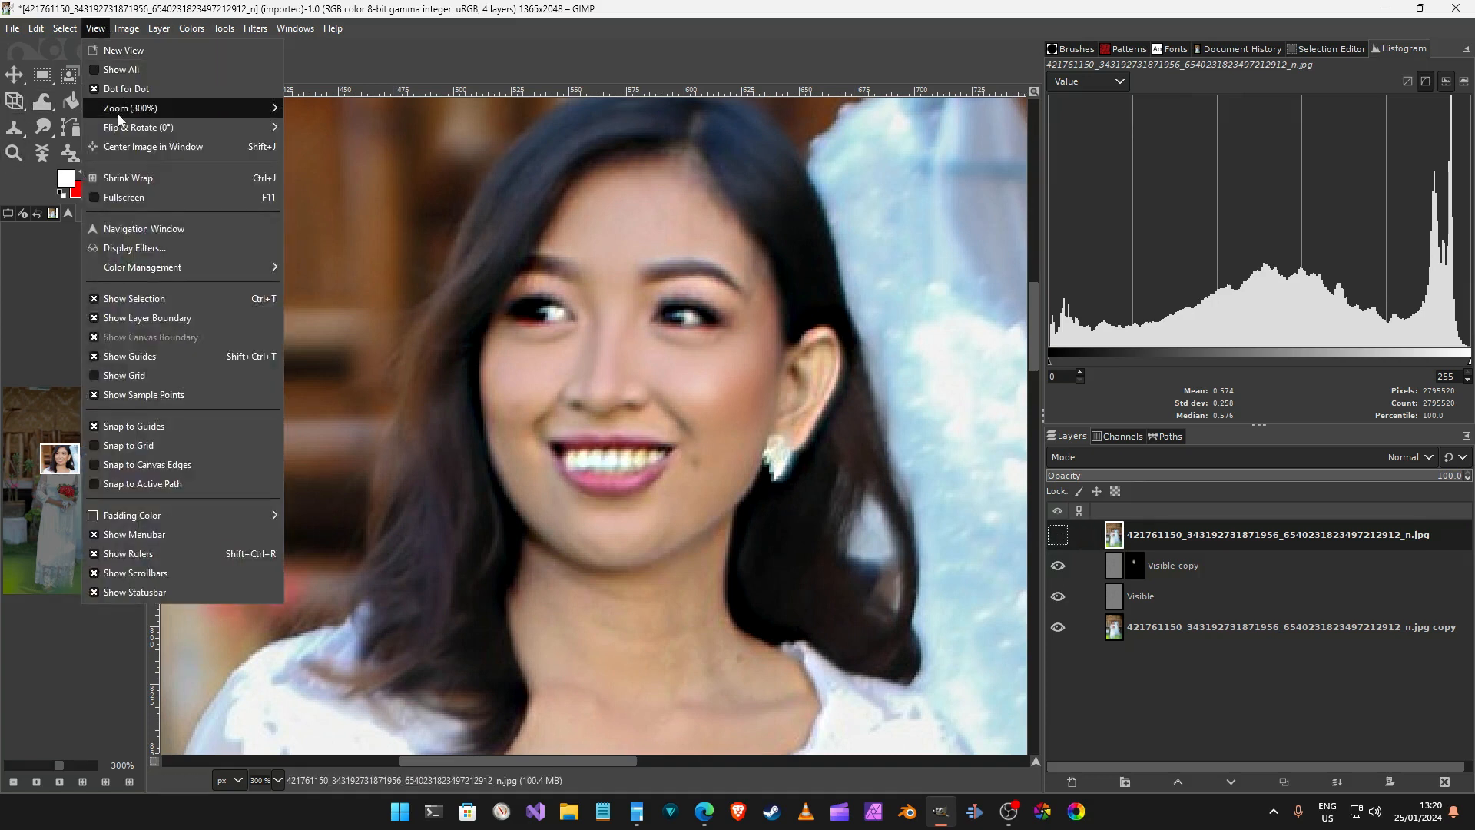
{"action": "mouse_move", "coordinate": [122, 111]}
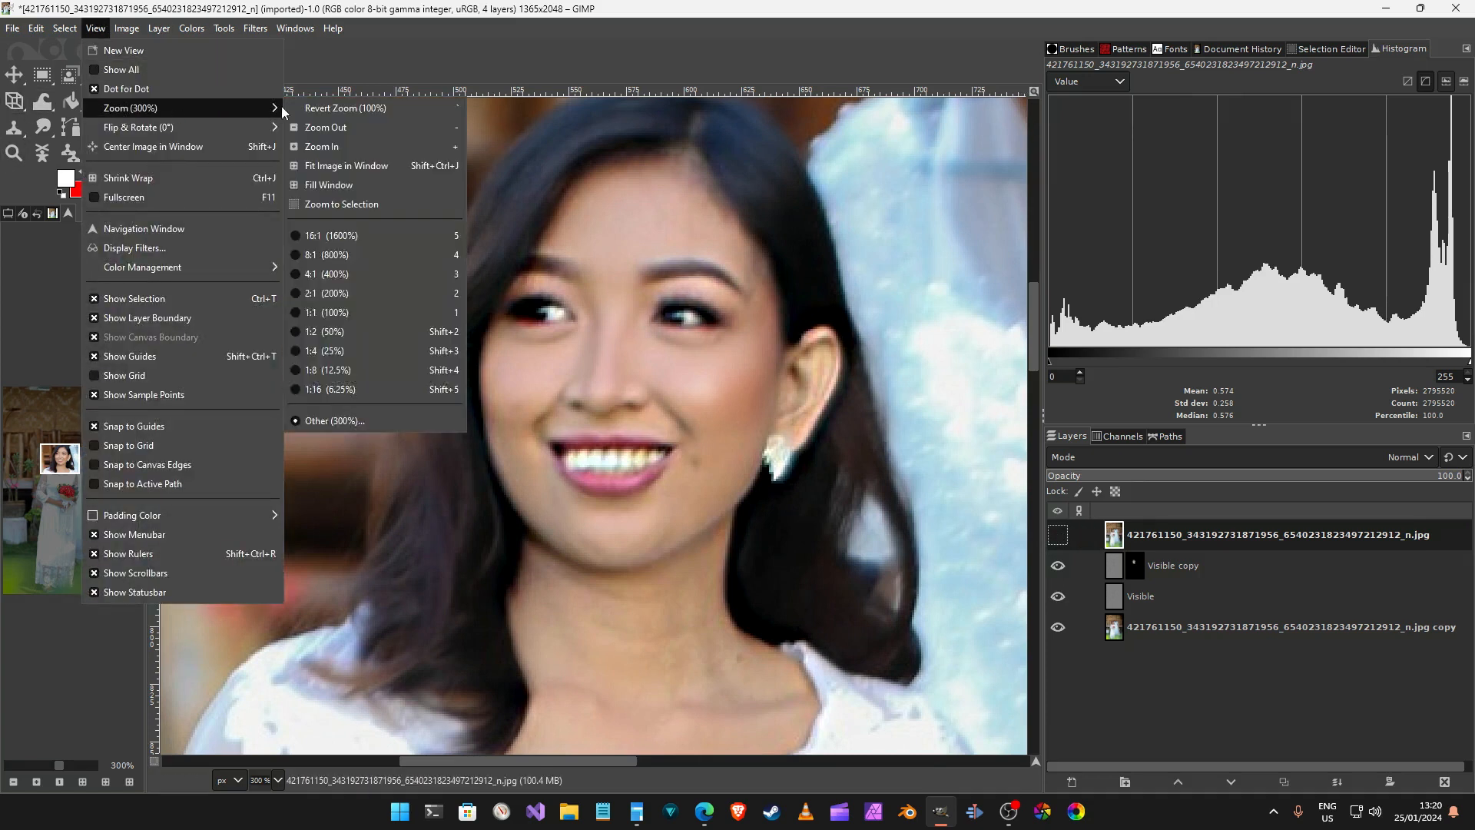
{"action": "left_click", "coordinate": [342, 166]}
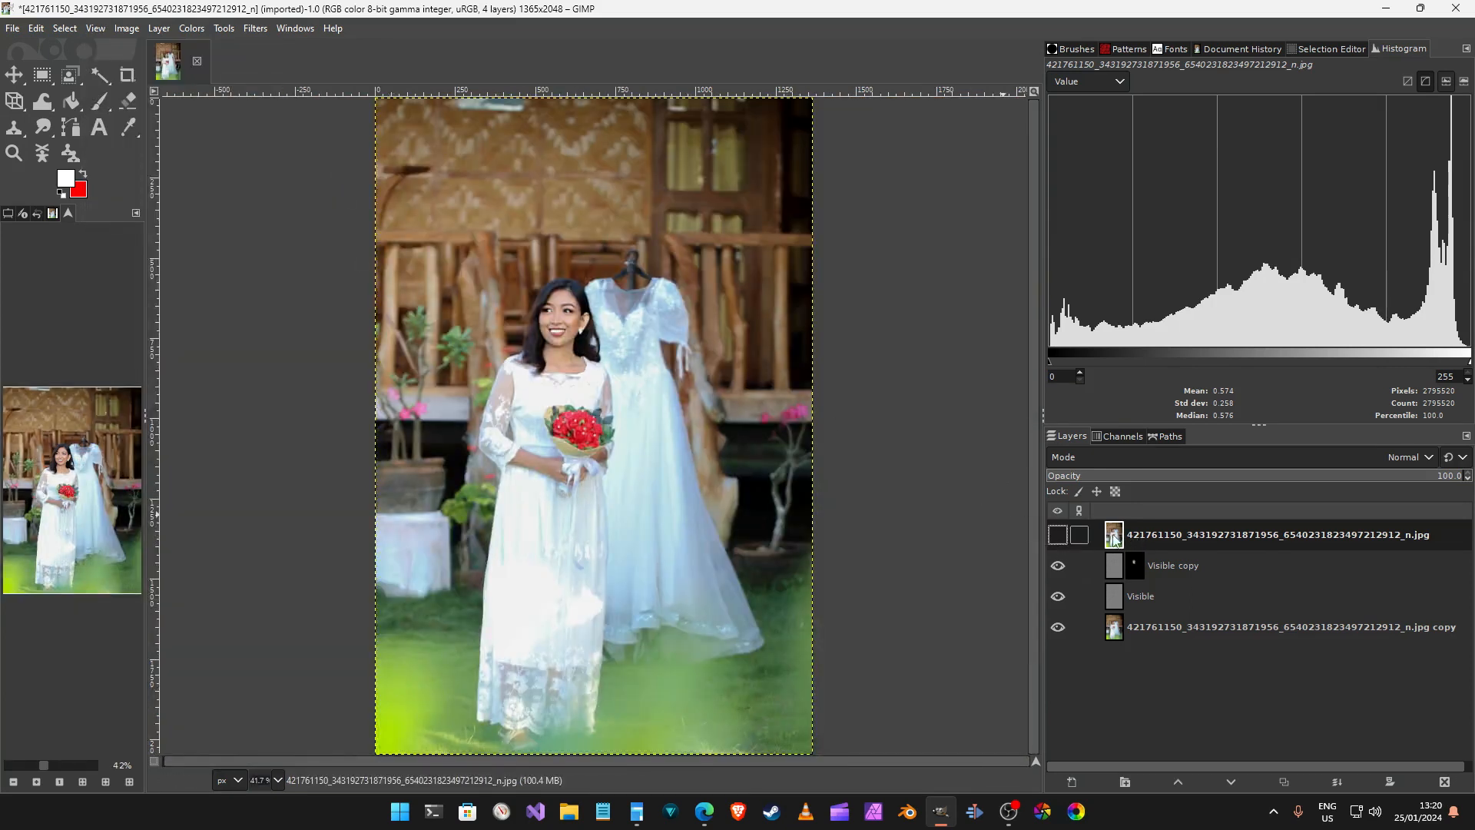
{"action": "left_click", "coordinate": [1066, 539]}
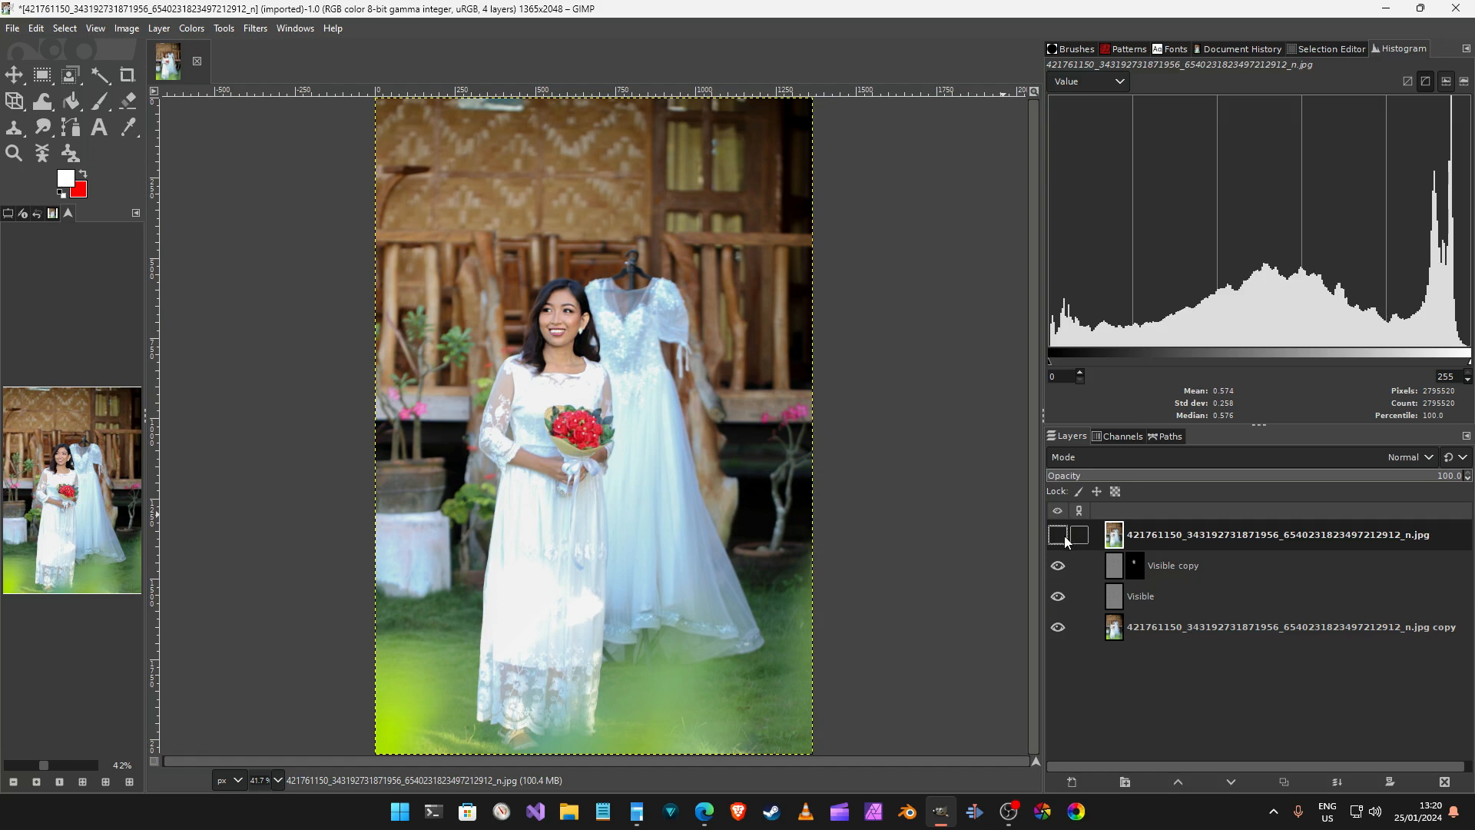